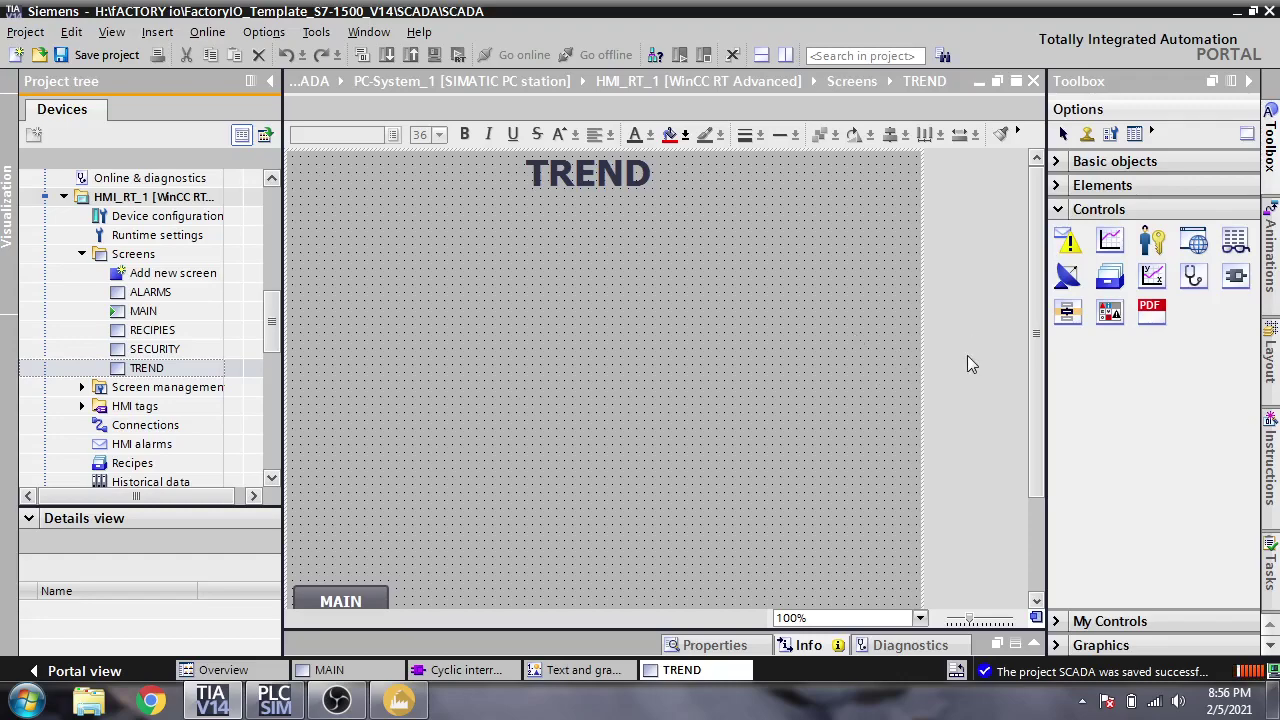
Step: Place a trend view on the TREND screen and enlarge it to fill the area between the title and the MAIN button
left_click(1111, 244)
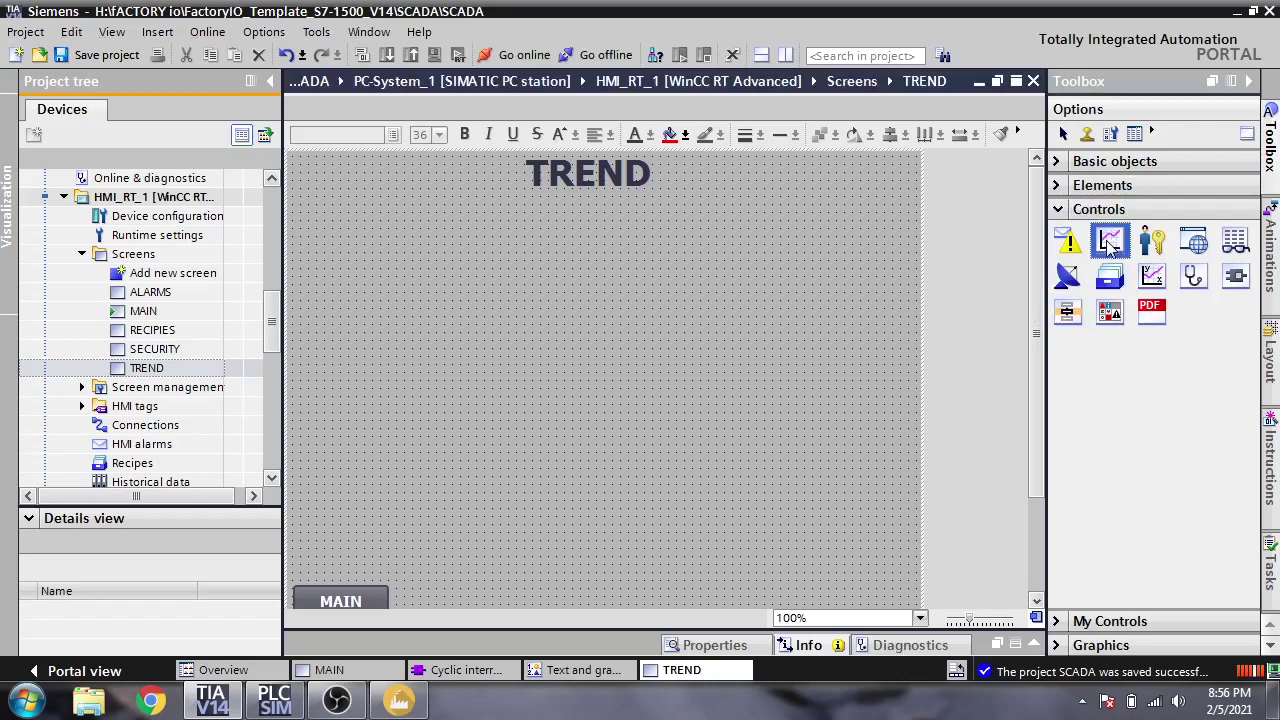
left_click_drag(543, 297, 601, 374)
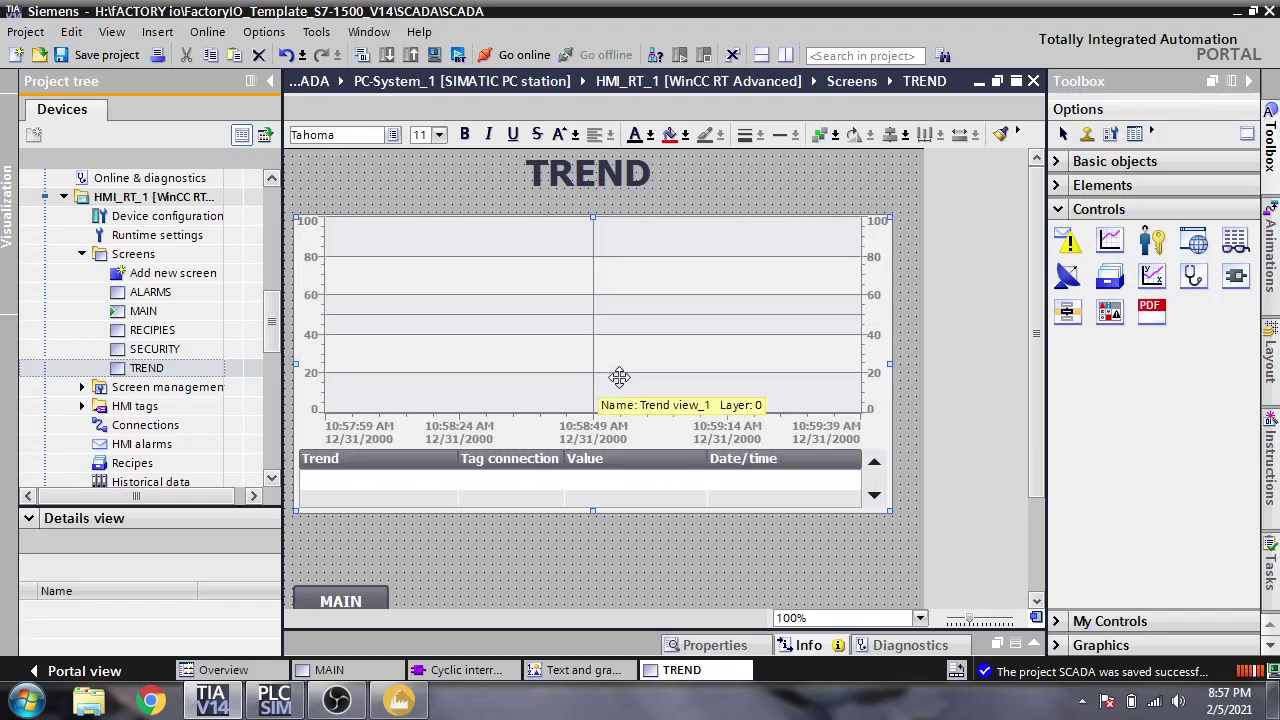
left_click_drag(890, 510, 904, 566)
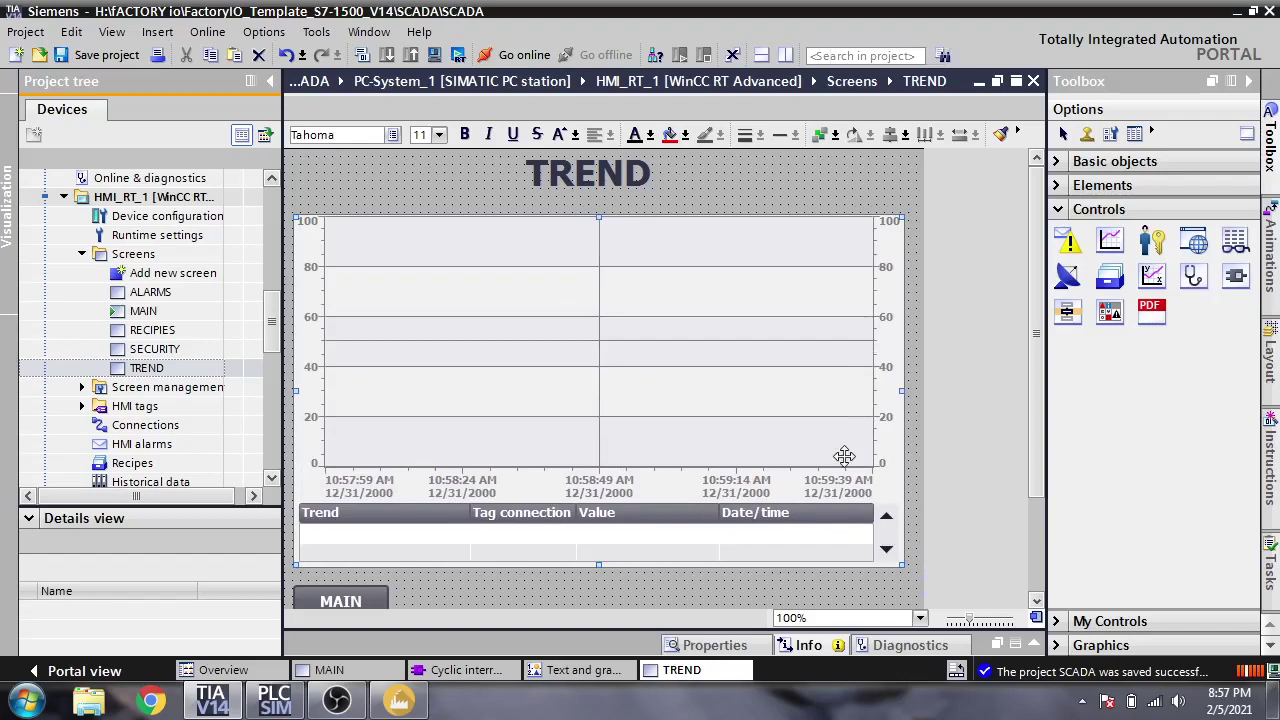
left_click_drag(599, 213, 599, 200)
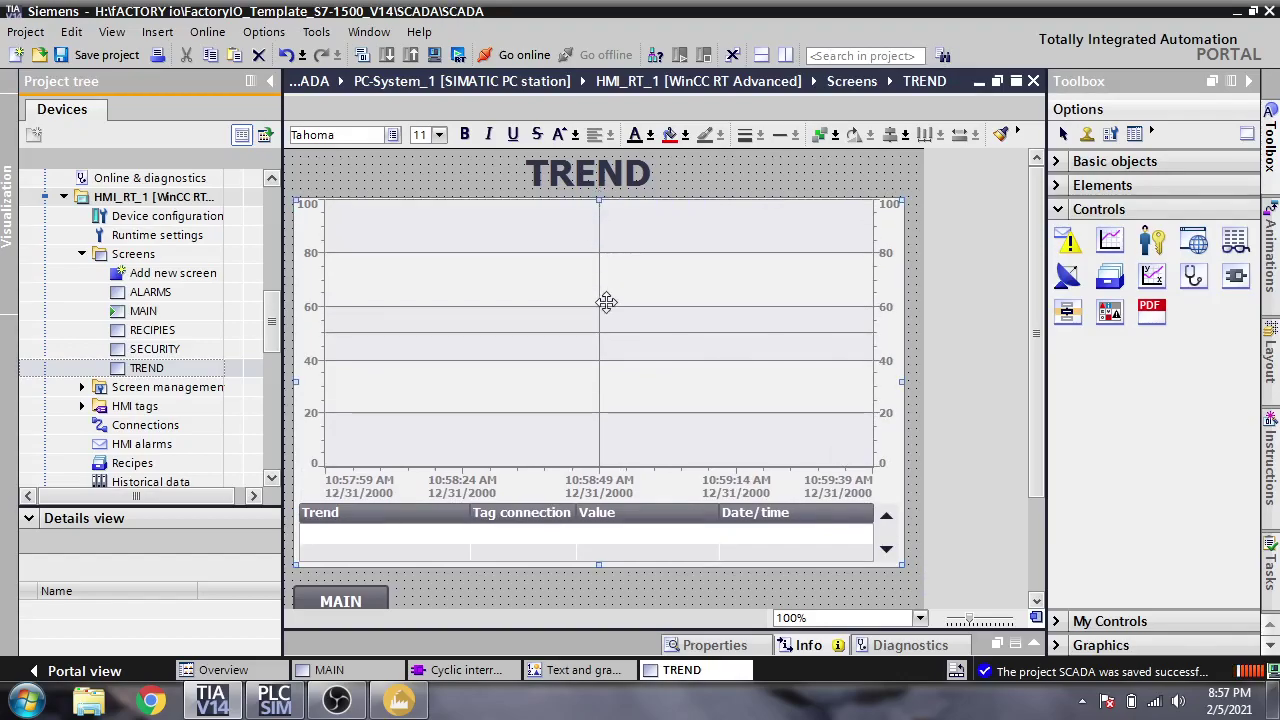
left_click(731, 188)
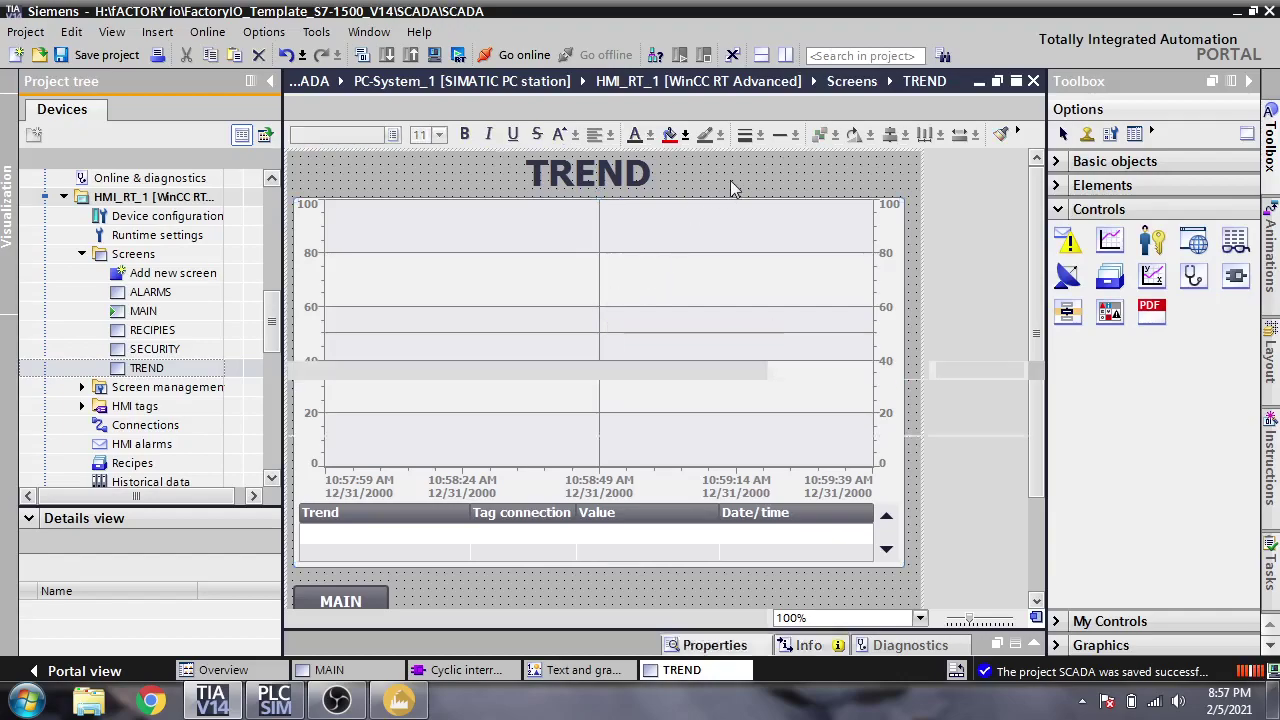
Step: Set the trend view's background colour and gridline background colour to white (255, 255, 255)
double_click(706, 260)
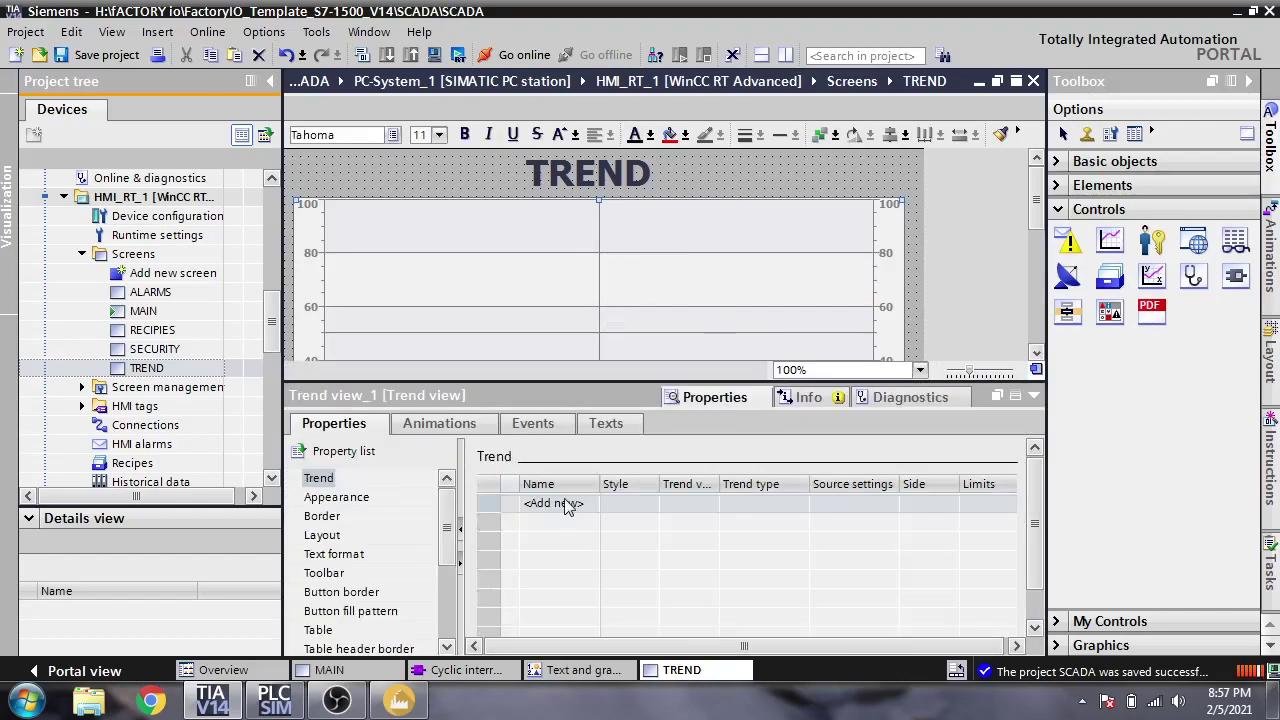
left_click(358, 500)
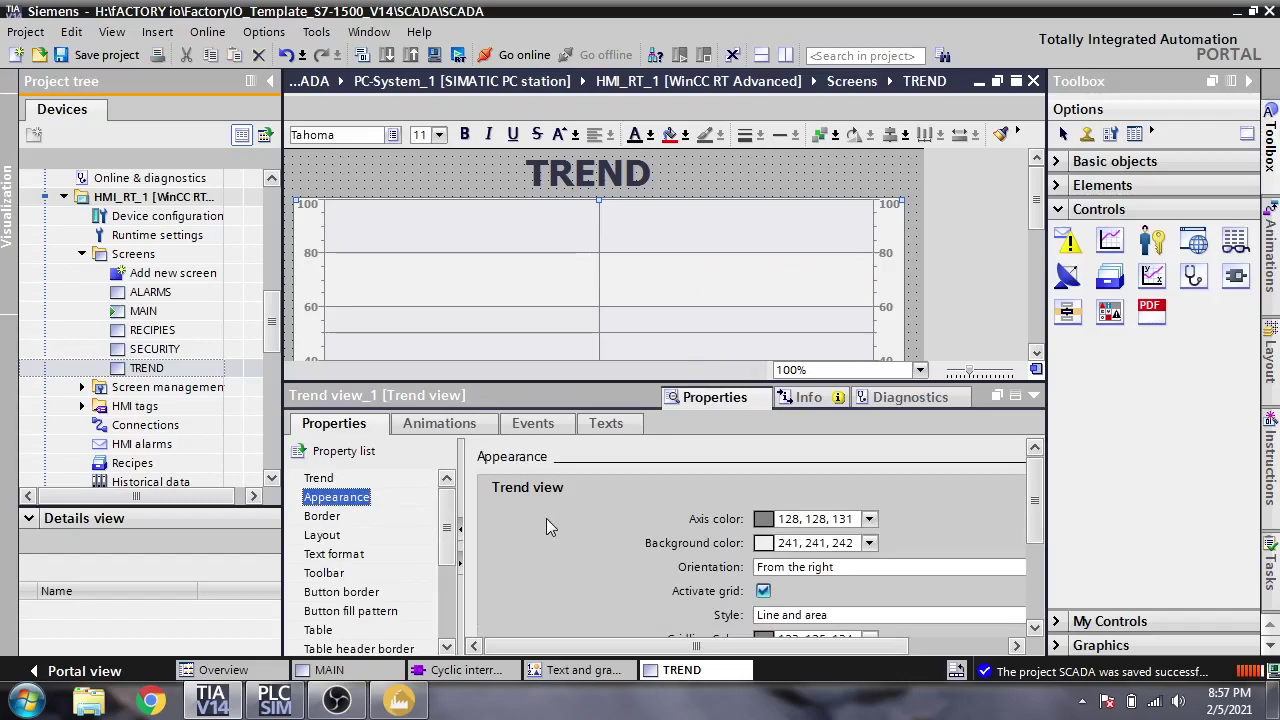
scroll(1008, 501, "down", 3)
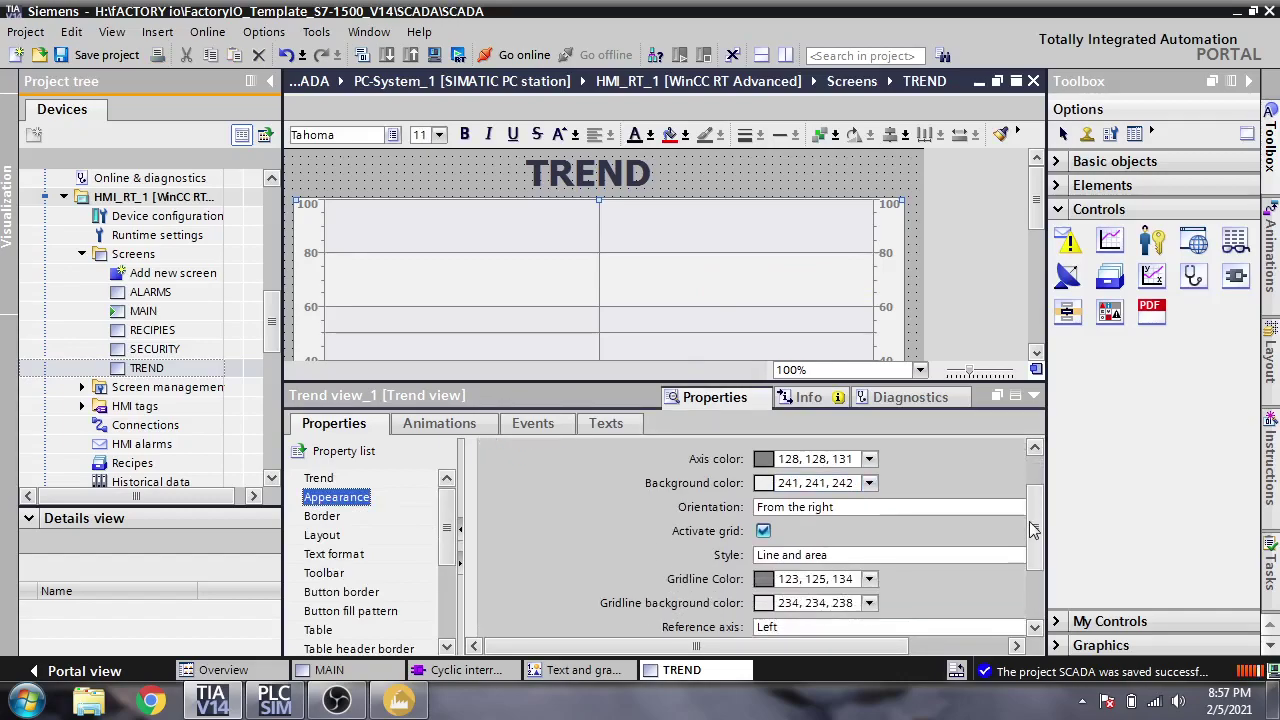
left_click_drag(813, 655, 895, 650)
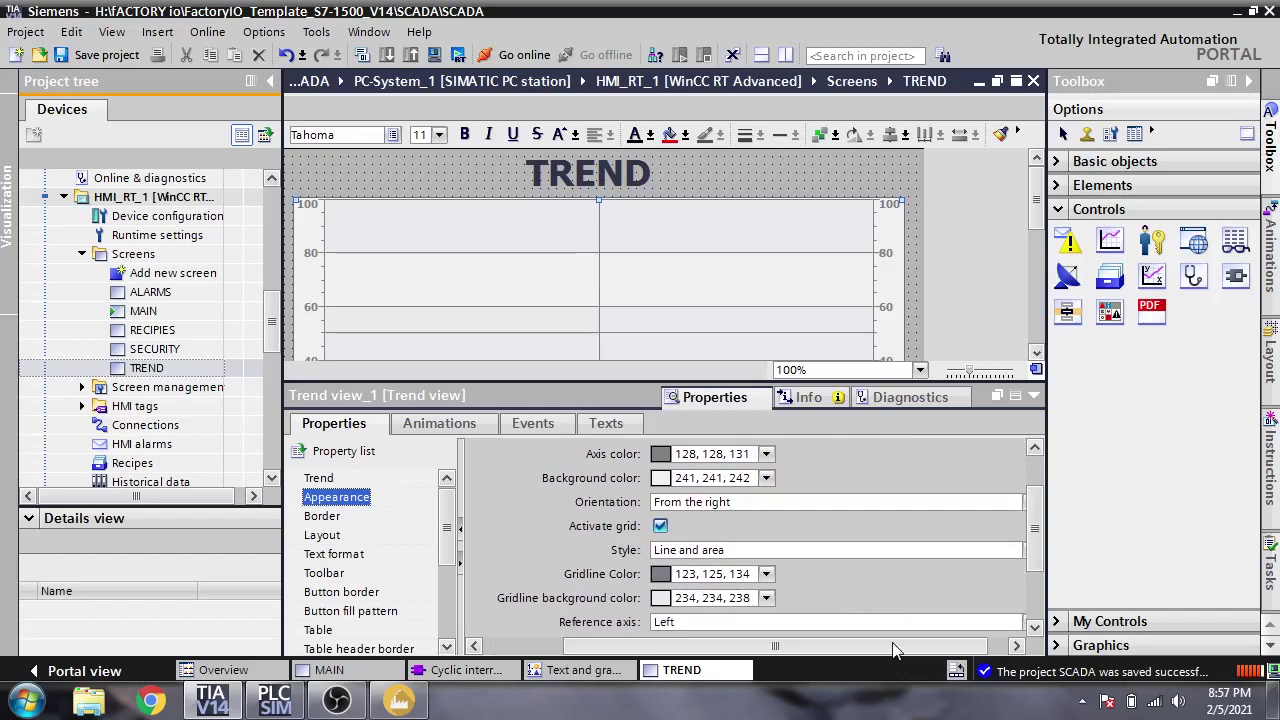
left_click(766, 479)
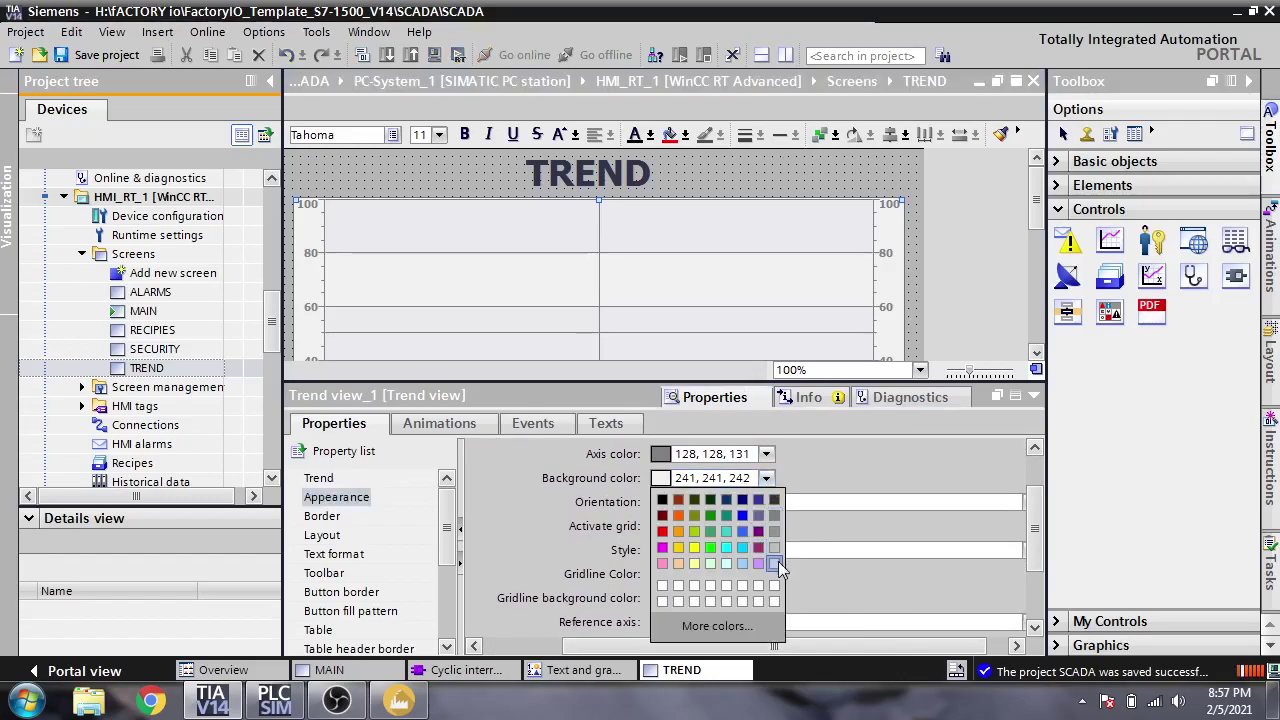
left_click(776, 564)
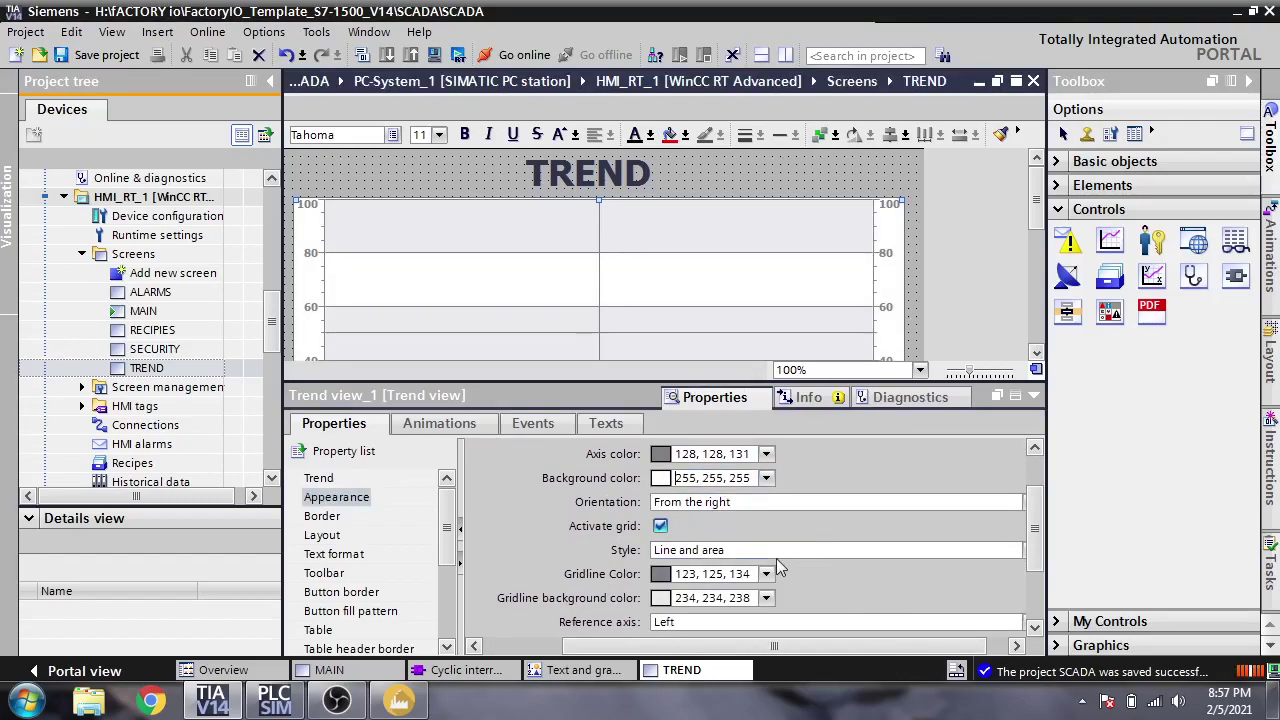
left_click(766, 573)
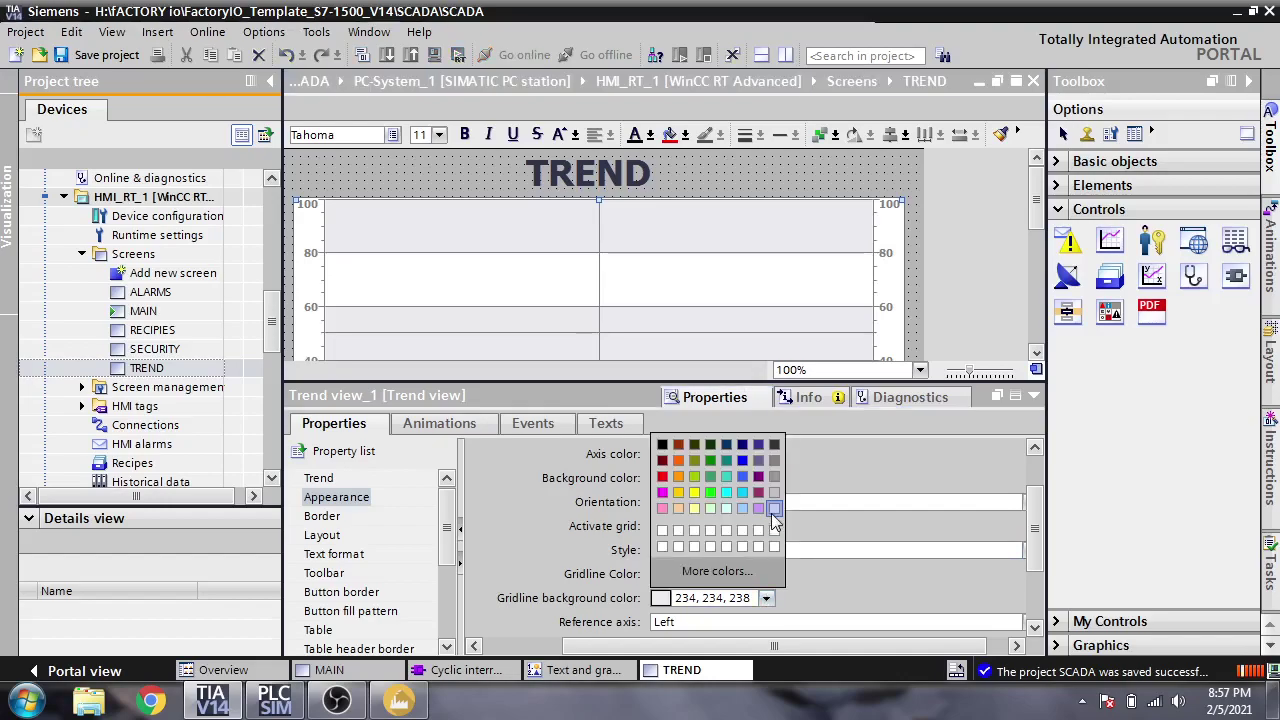
left_click(773, 511)
left_click(752, 598)
left_click(753, 598)
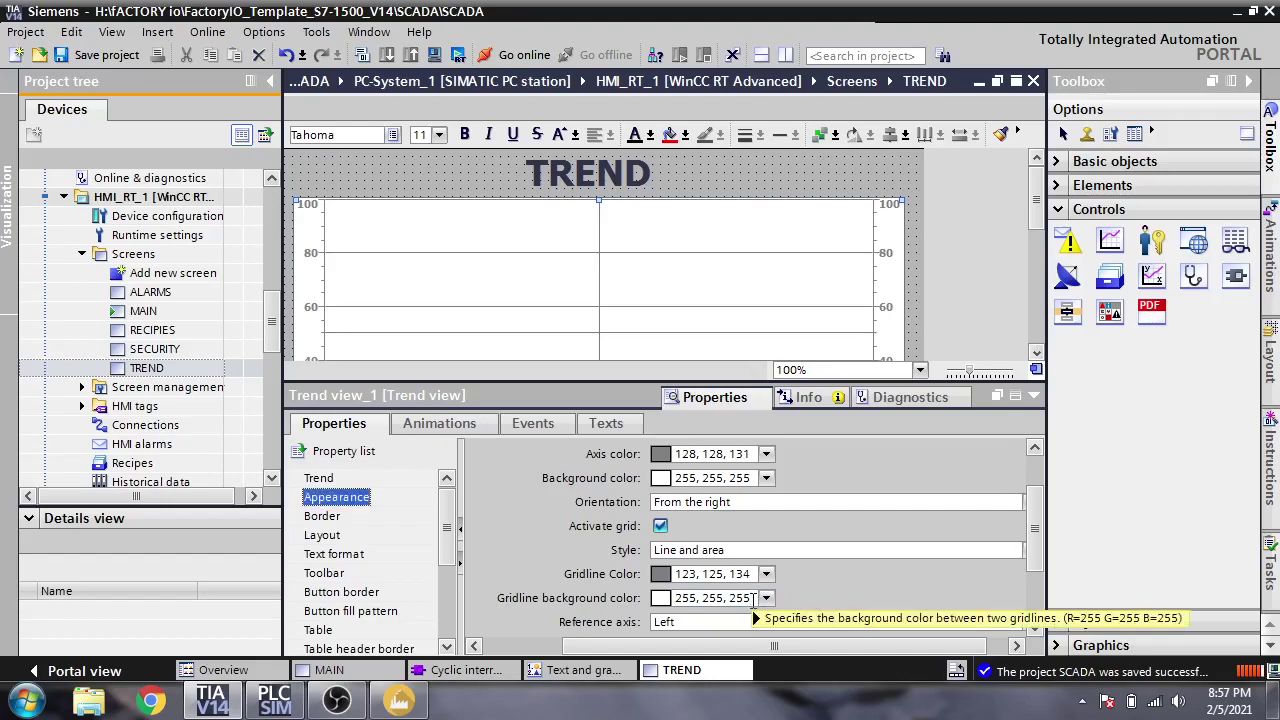
Step: Examine the trend view's remaining appearance settings, including orientation, style, reference axis, ruler and focus
left_click_drag(740, 650, 900, 645)
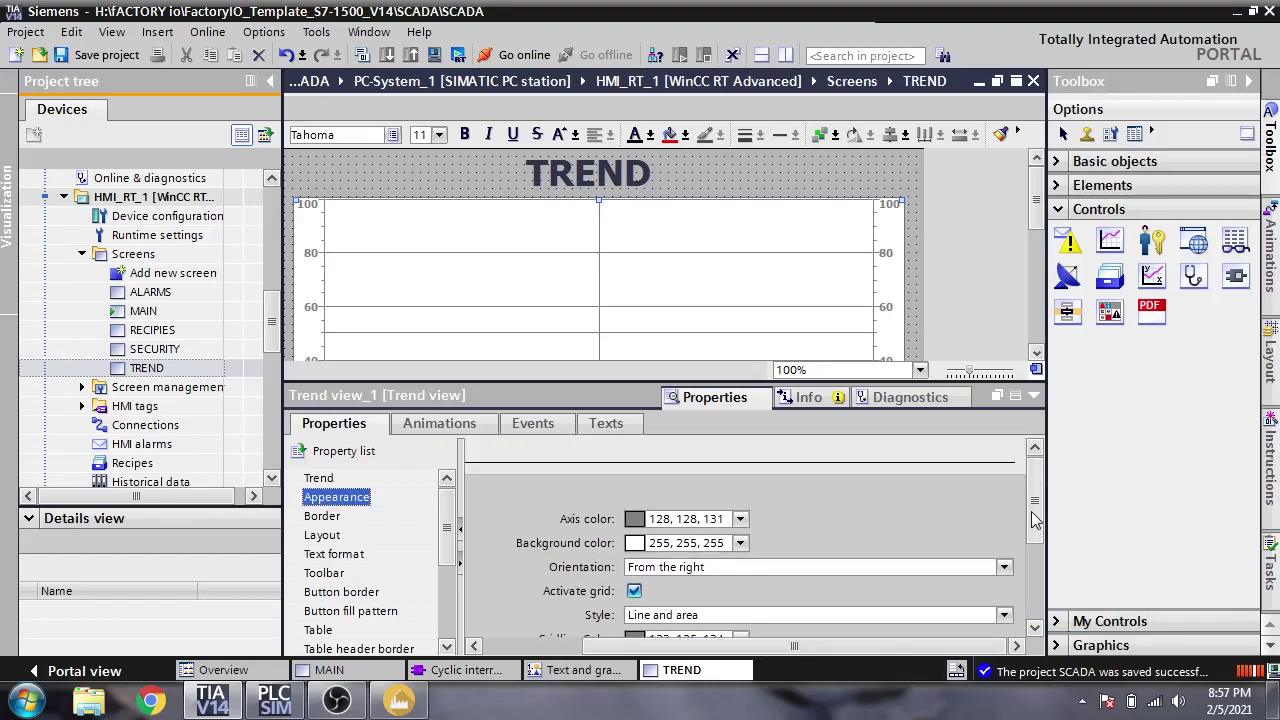
scroll(1030, 585, "down", 3)
scroll(1035, 590, "down", 1)
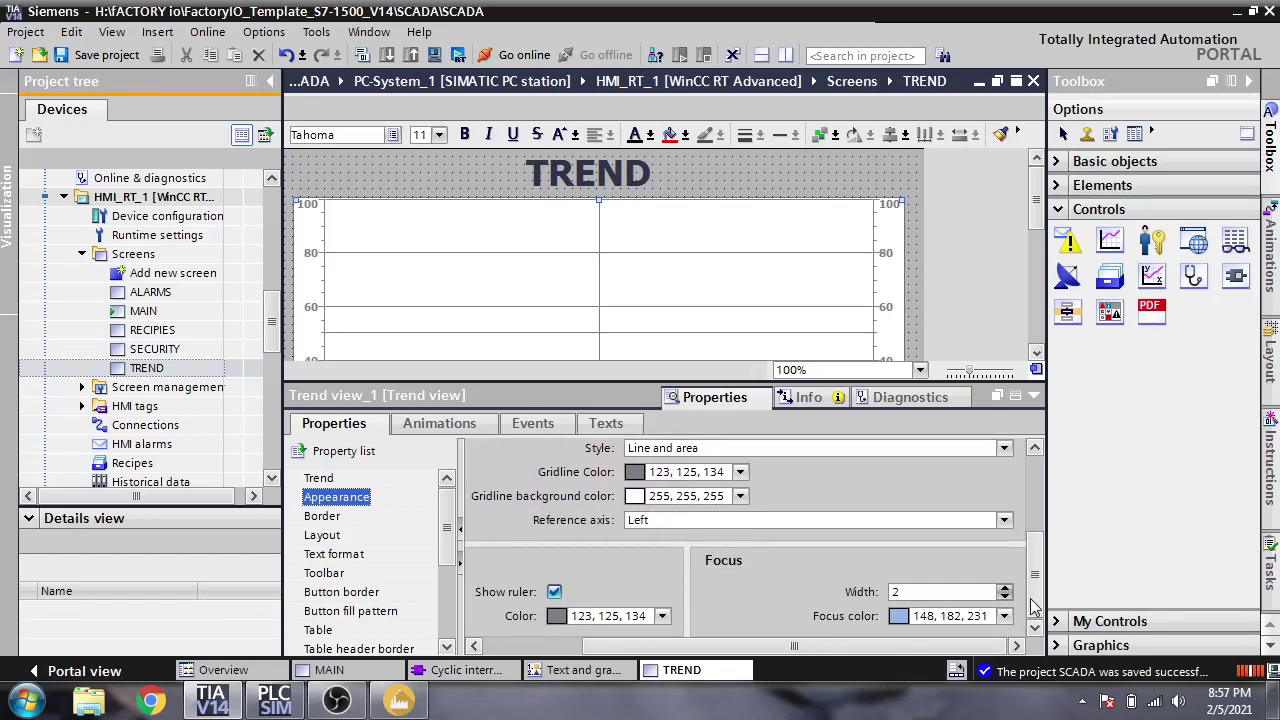
scroll(1035, 590, "up", 3)
scroll(1030, 610, "down", 2)
scroll(1032, 575, "up", 2)
scroll(1028, 520, "up", 3)
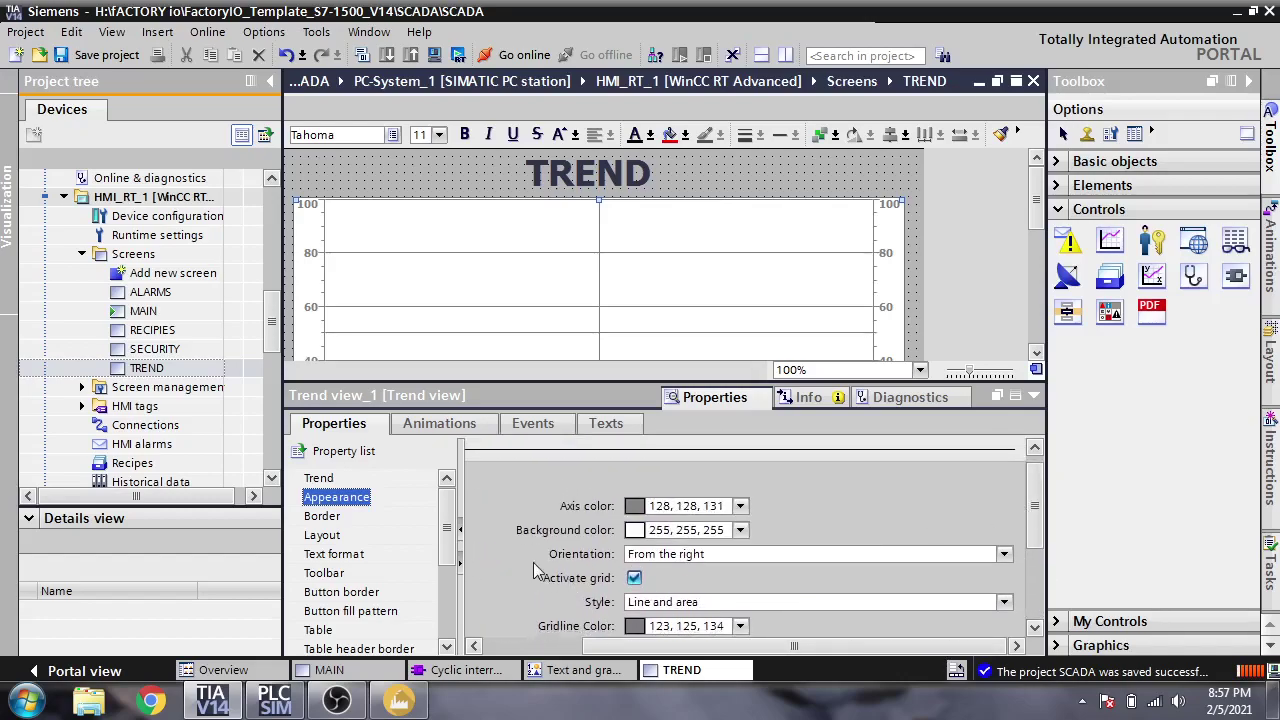
Step: Reduce the corner radius of the trend view's border to 1
left_click(326, 516)
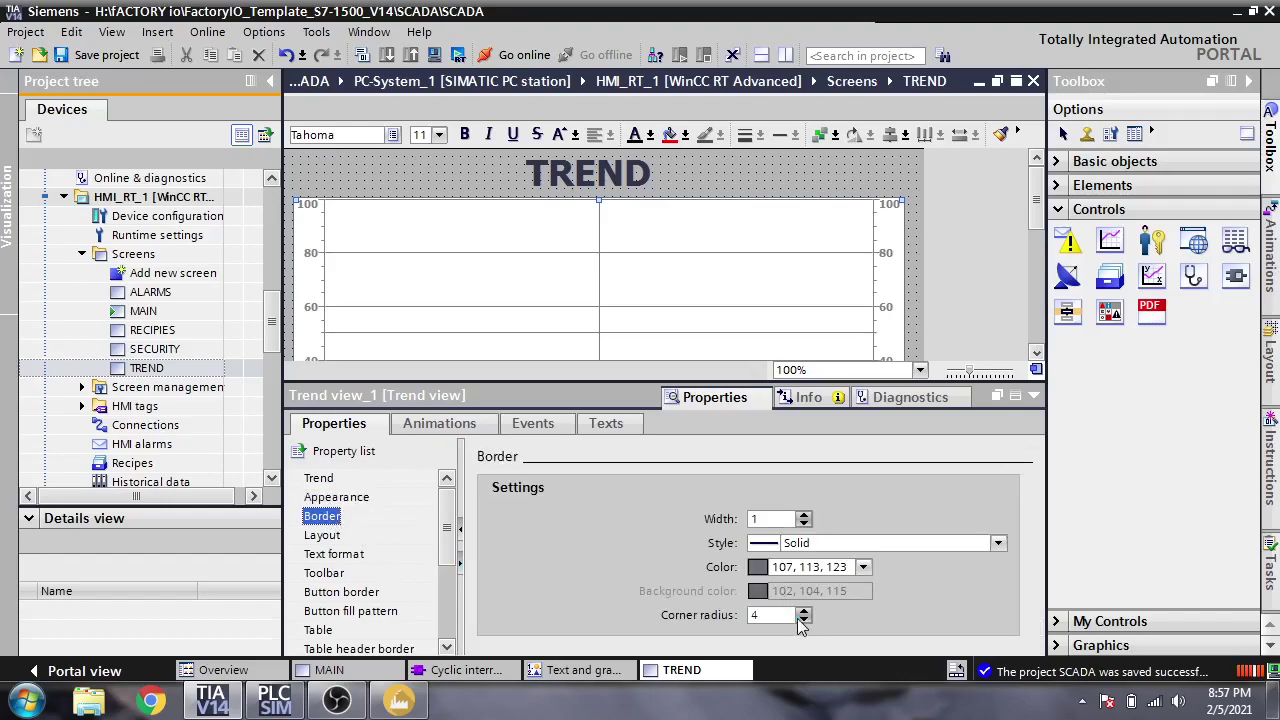
left_click(803, 621)
left_click(803, 621)
left_click(801, 621)
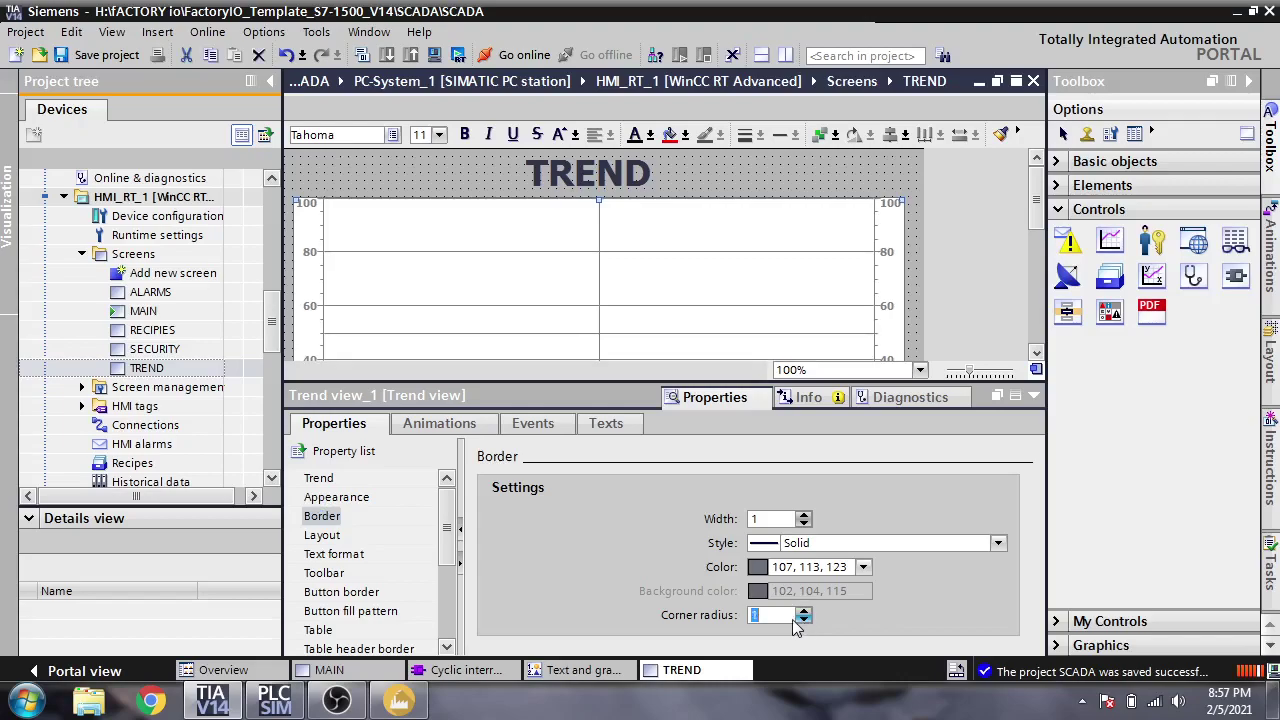
Step: Set the trend view's axis colour and gridline colour to black (0, 0, 0)
left_click(335, 539)
left_click(362, 560)
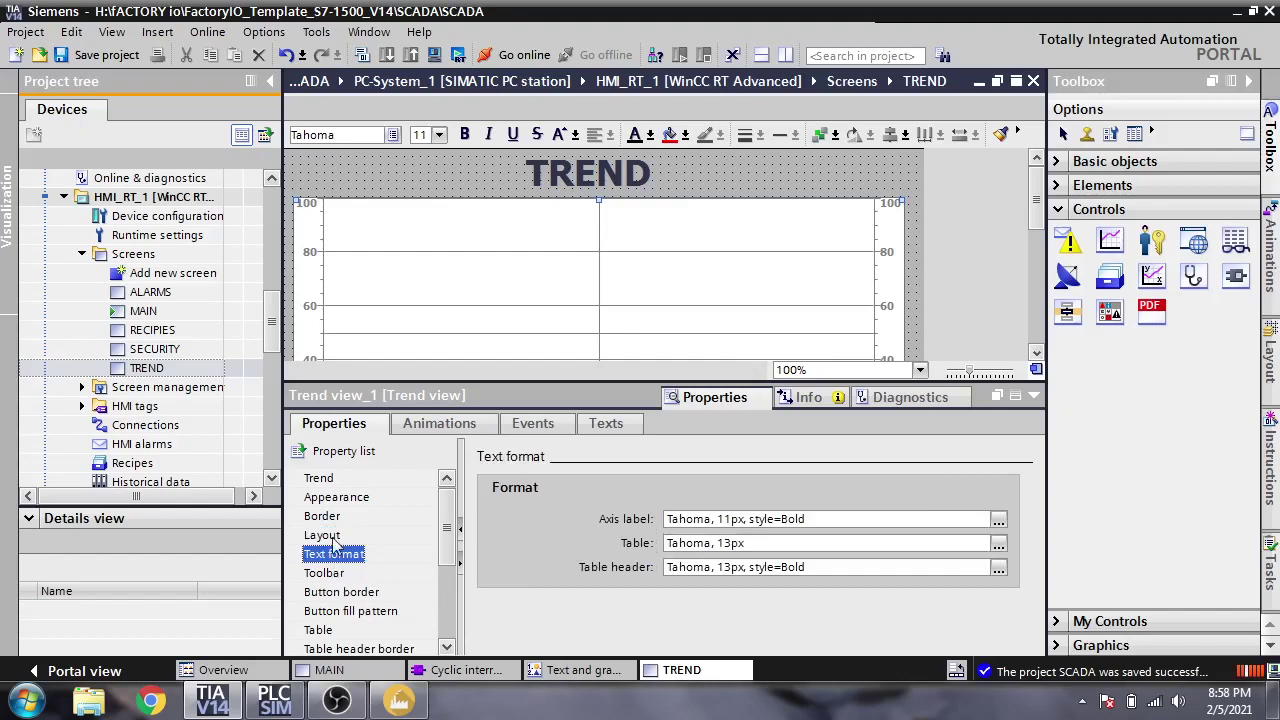
left_click(350, 500)
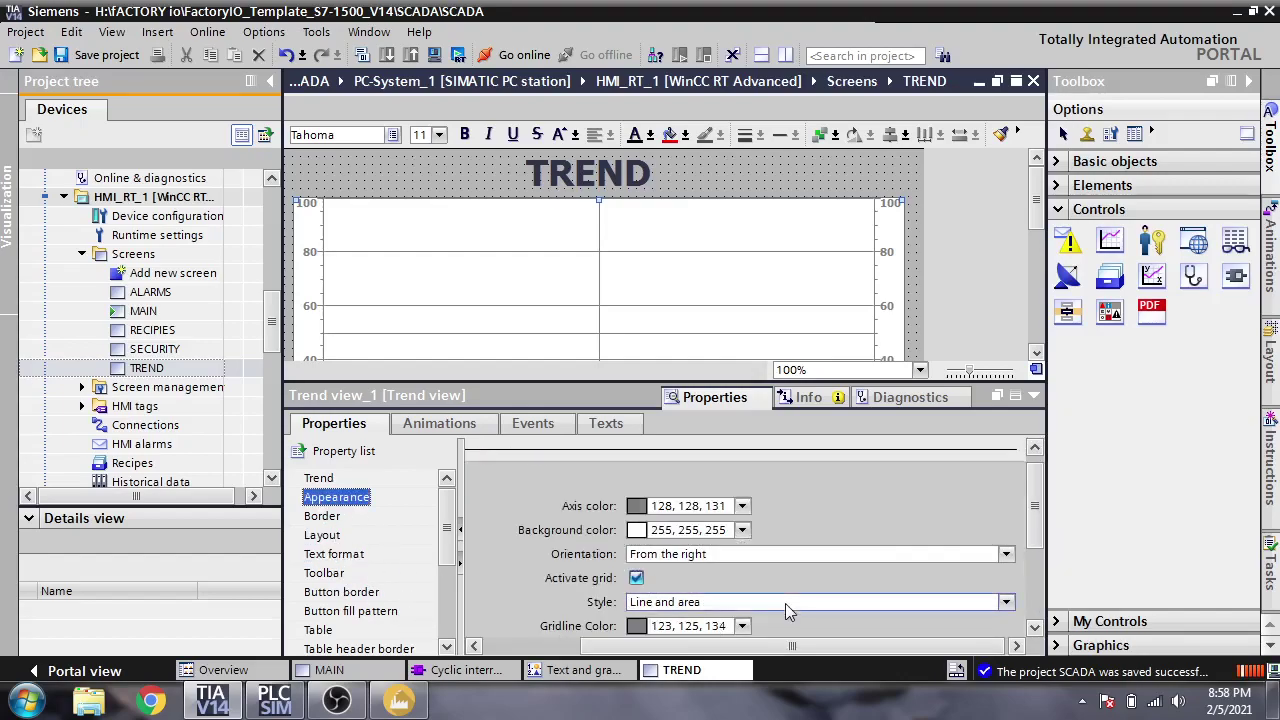
left_click(743, 507)
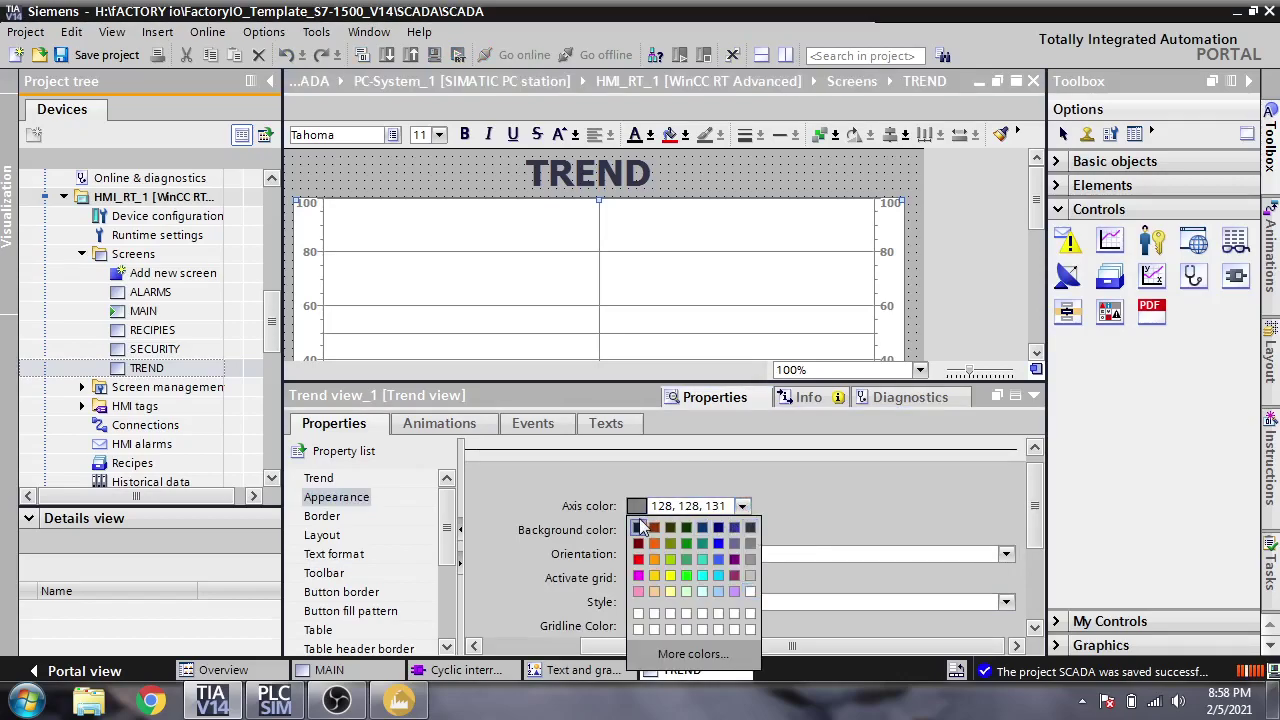
left_click(742, 530)
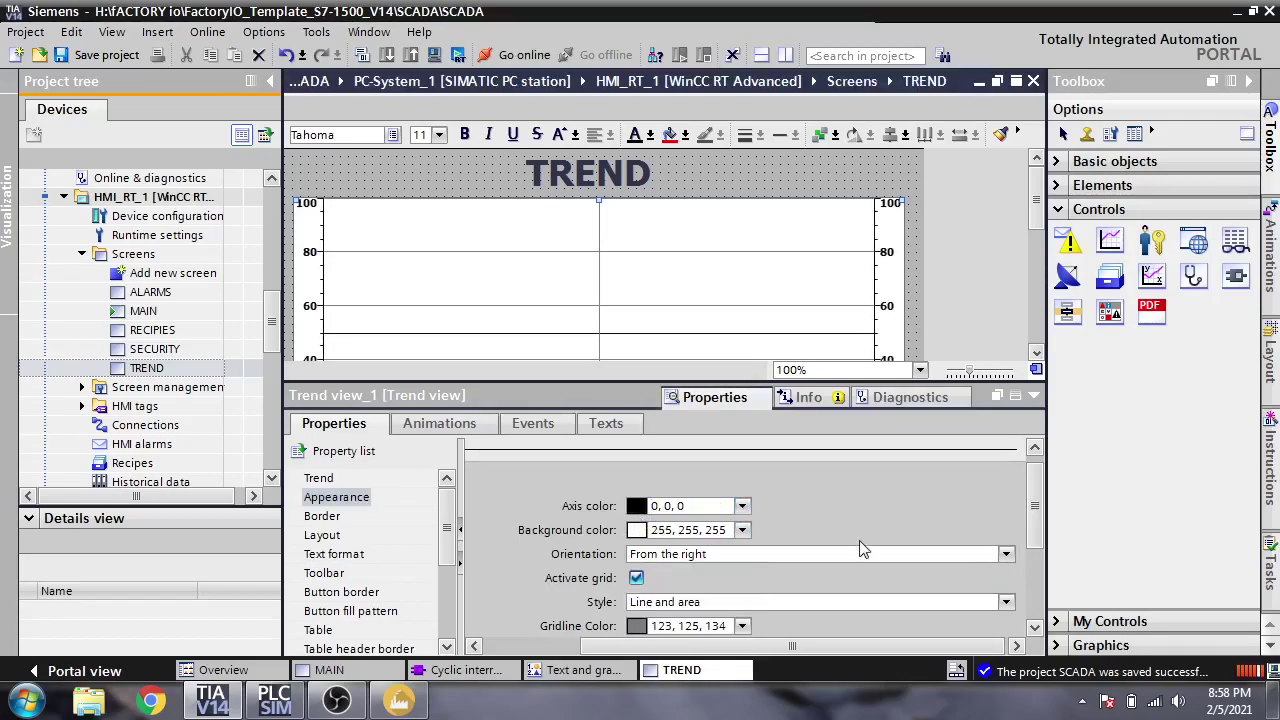
left_click(745, 627)
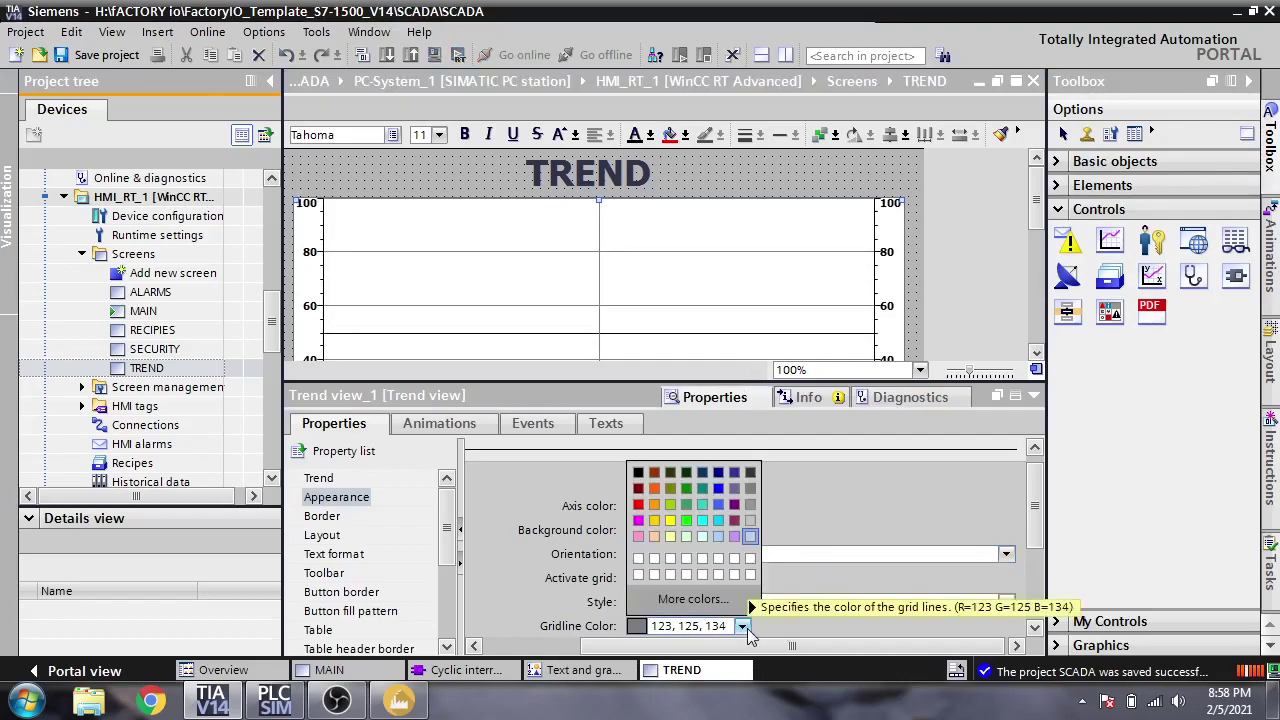
left_click(638, 472)
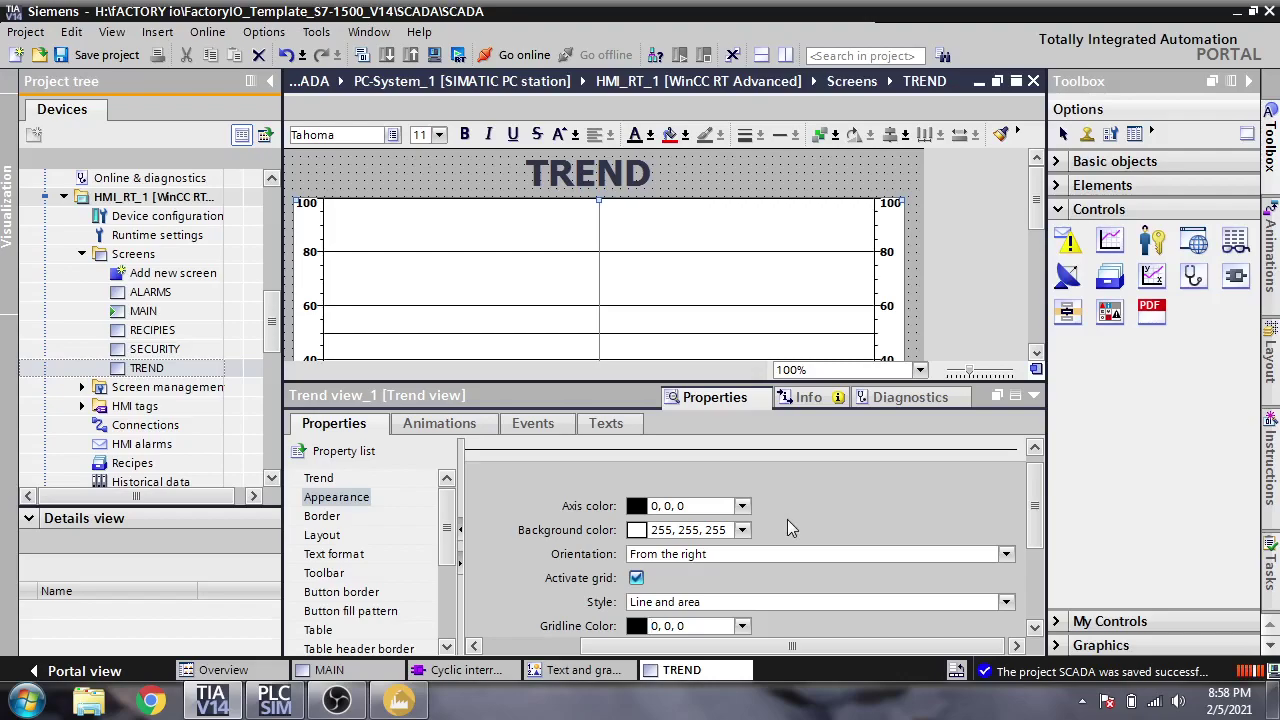
Step: Review the trend view's border, layout, text format, toolbar, button border and table settings
left_click(328, 517)
left_click(335, 538)
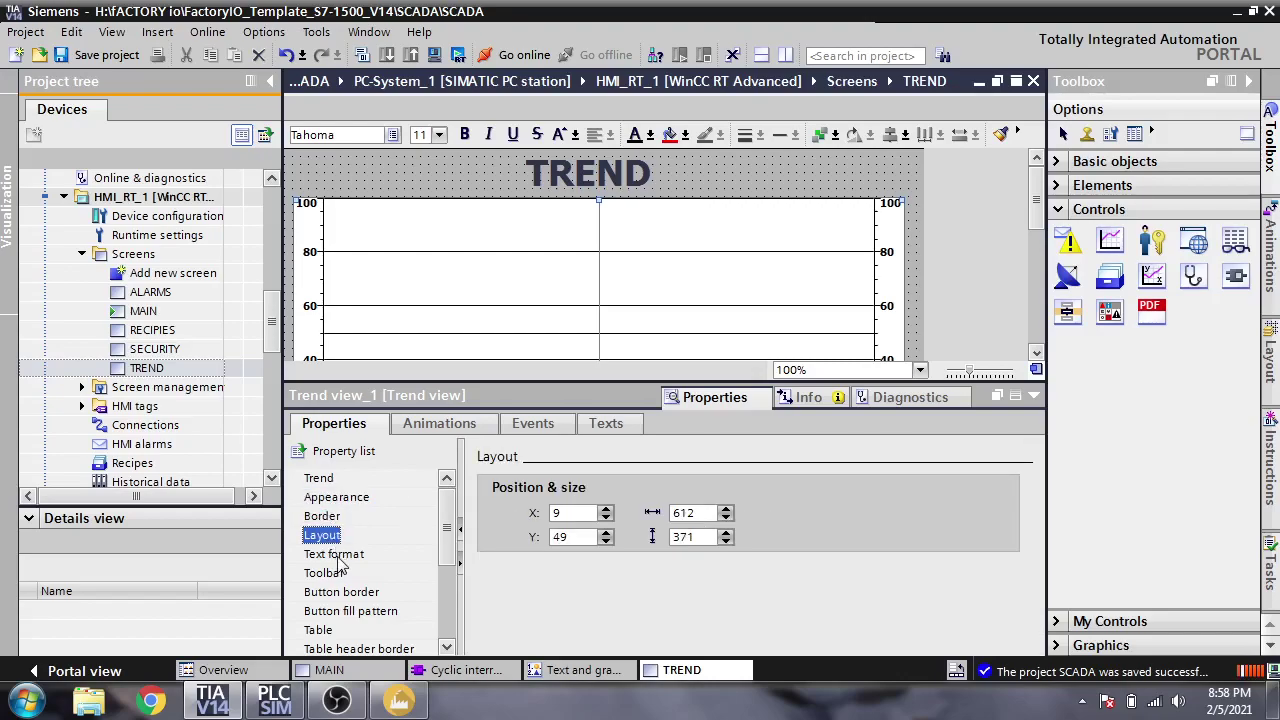
left_click(335, 555)
left_click(330, 575)
scroll(428, 583, "down", 1)
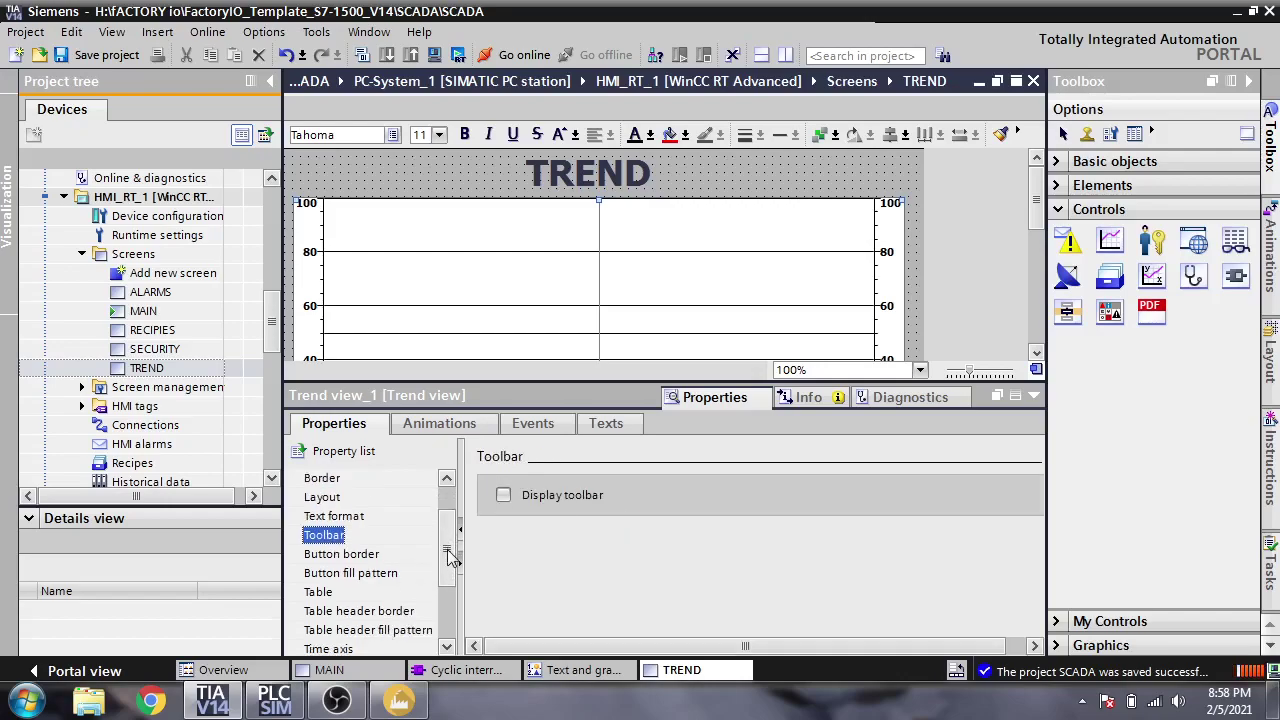
left_click(371, 555)
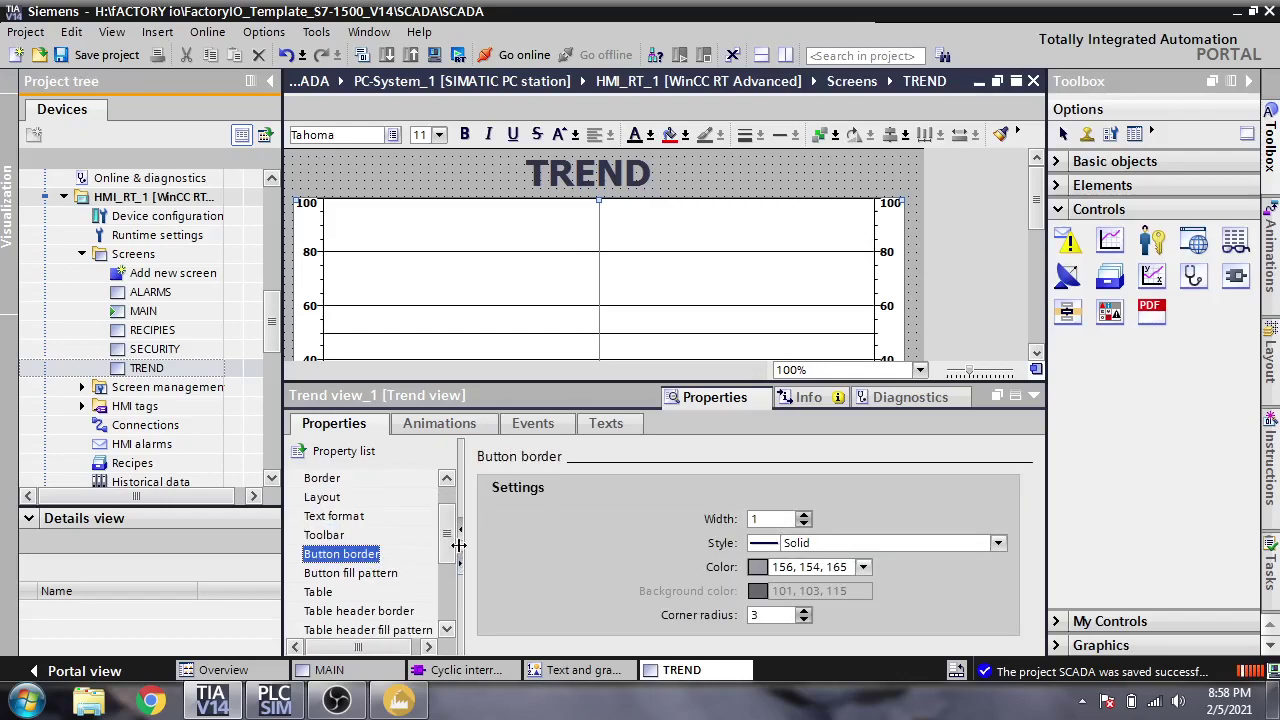
scroll(430, 568, "down", 1)
scroll(396, 565, "up", 2)
scroll(400, 563, "down", 2)
scroll(405, 565, "down", 2)
scroll(400, 565, "up", 1)
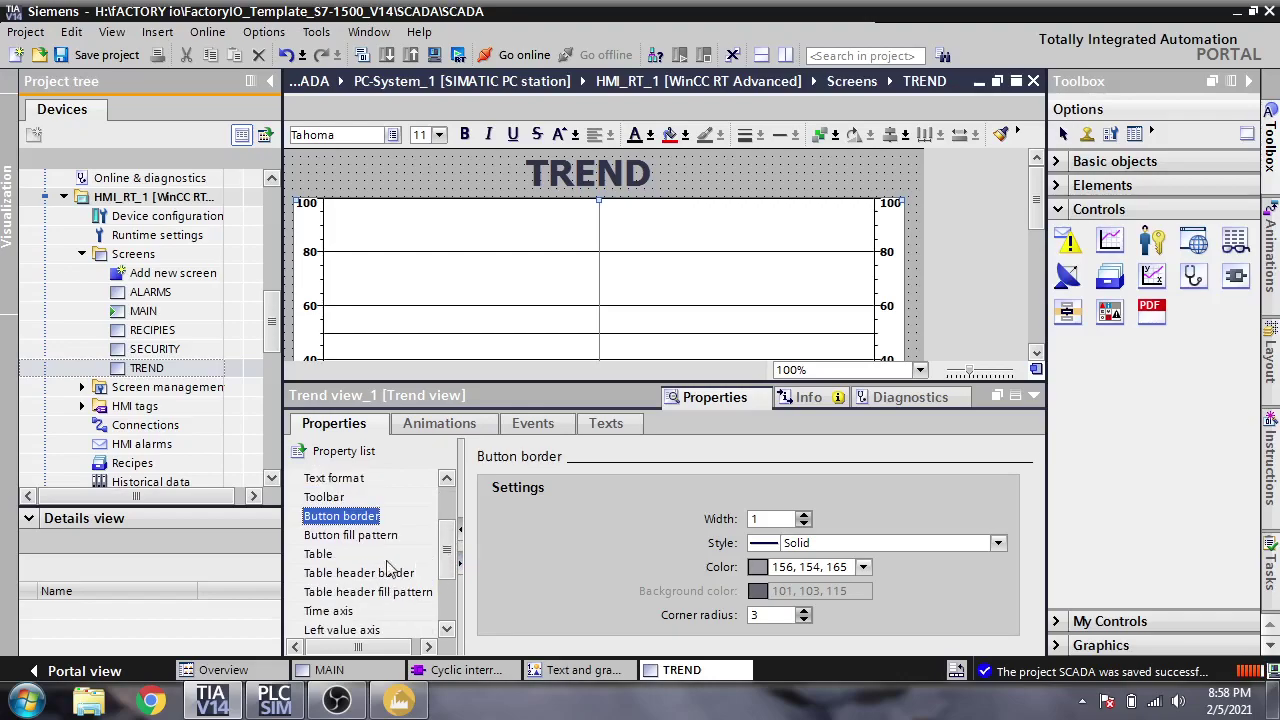
left_click(328, 556)
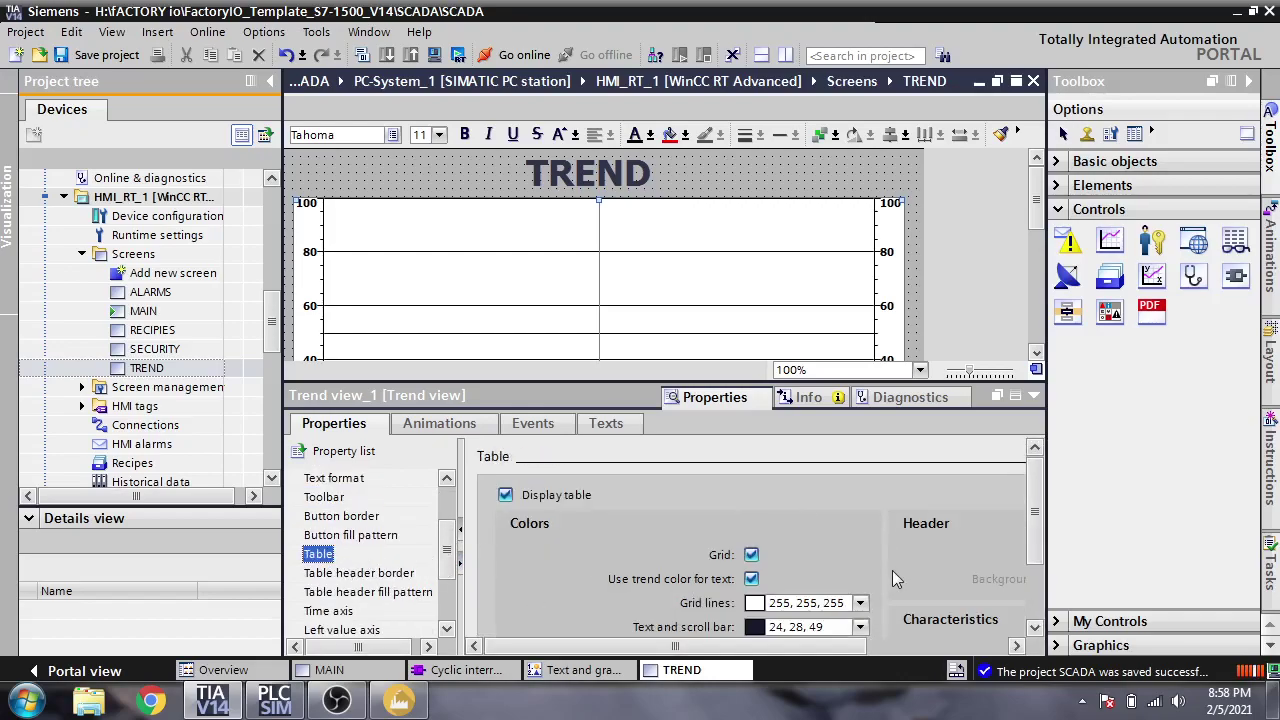
scroll(1030, 540, "down", 2)
scroll(940, 600, "up", 2)
scroll(945, 648, "right", 3)
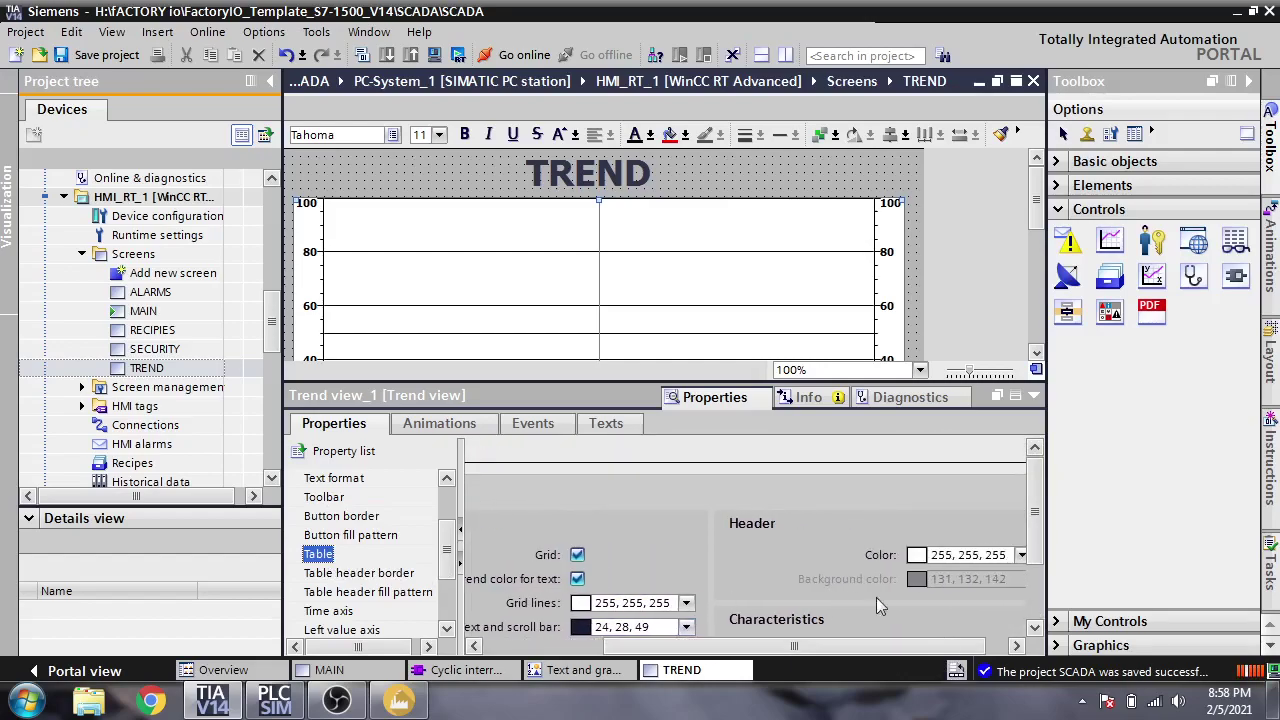
scroll(445, 518, "down", 2)
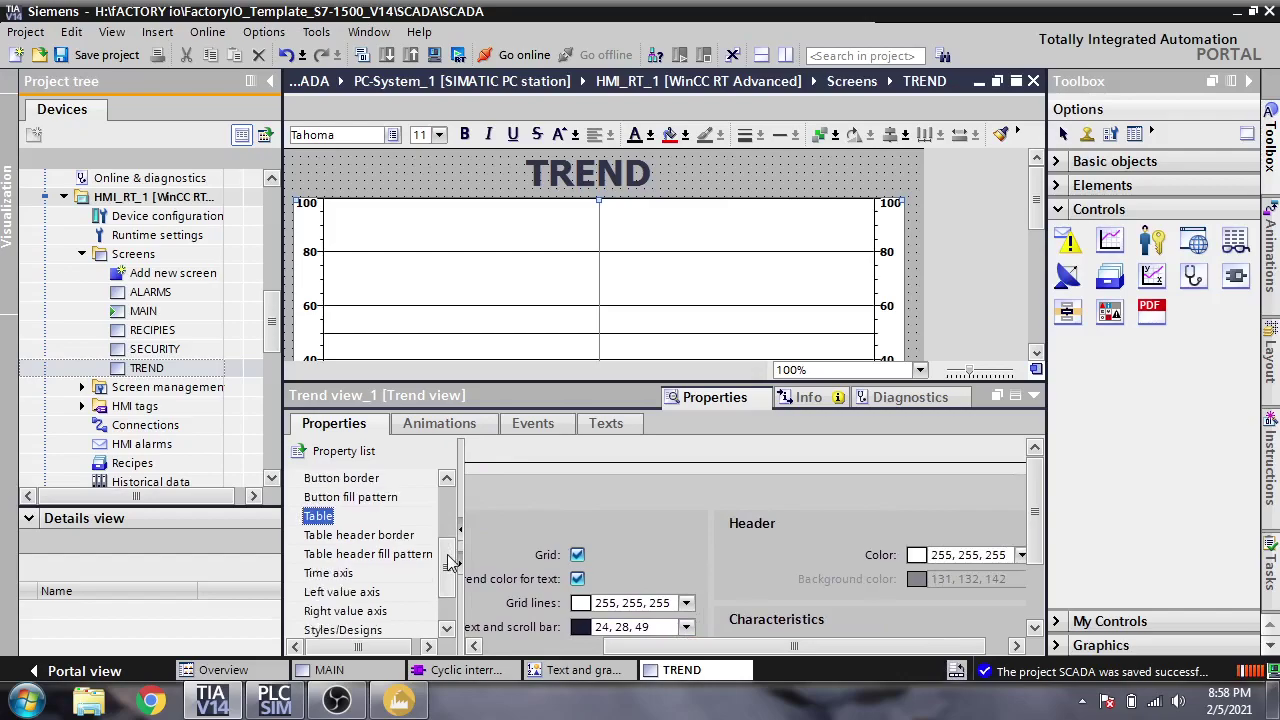
Step: Set the left value axis end to 10 and enable auto-size for its range
left_click(342, 592)
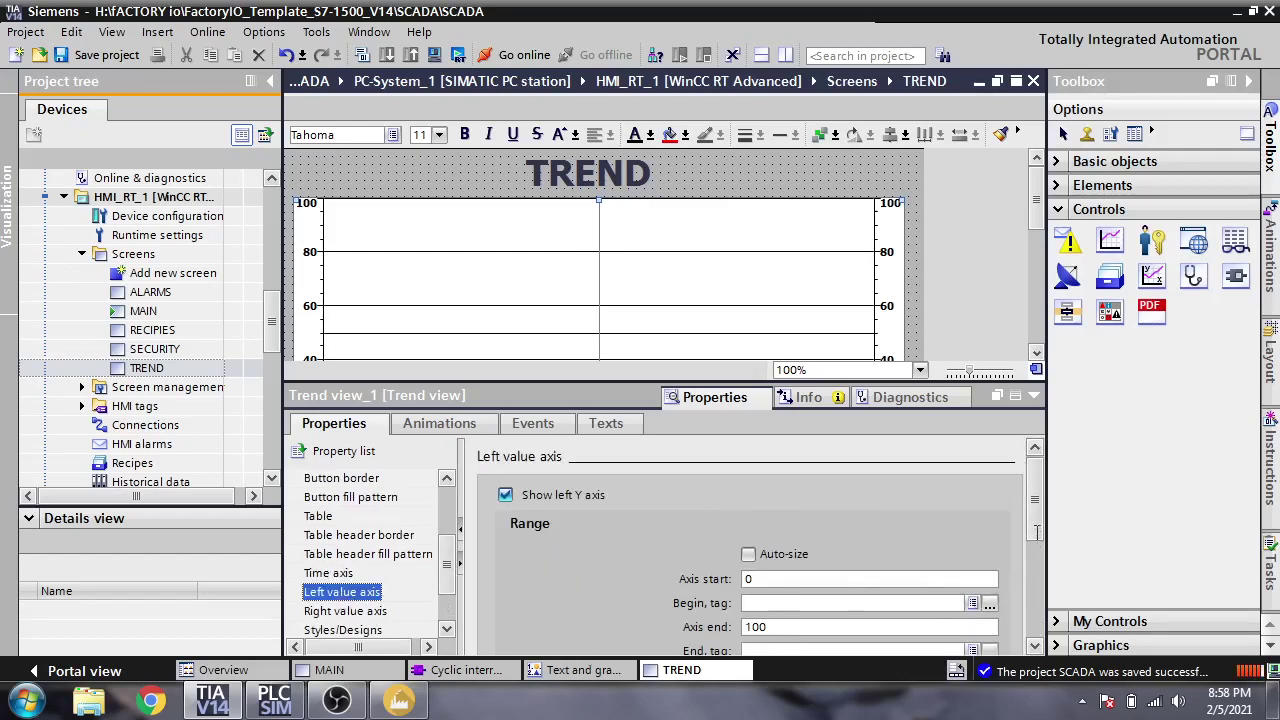
scroll(1036, 532, "down", 2)
left_click(795, 545)
key("BackSpace")
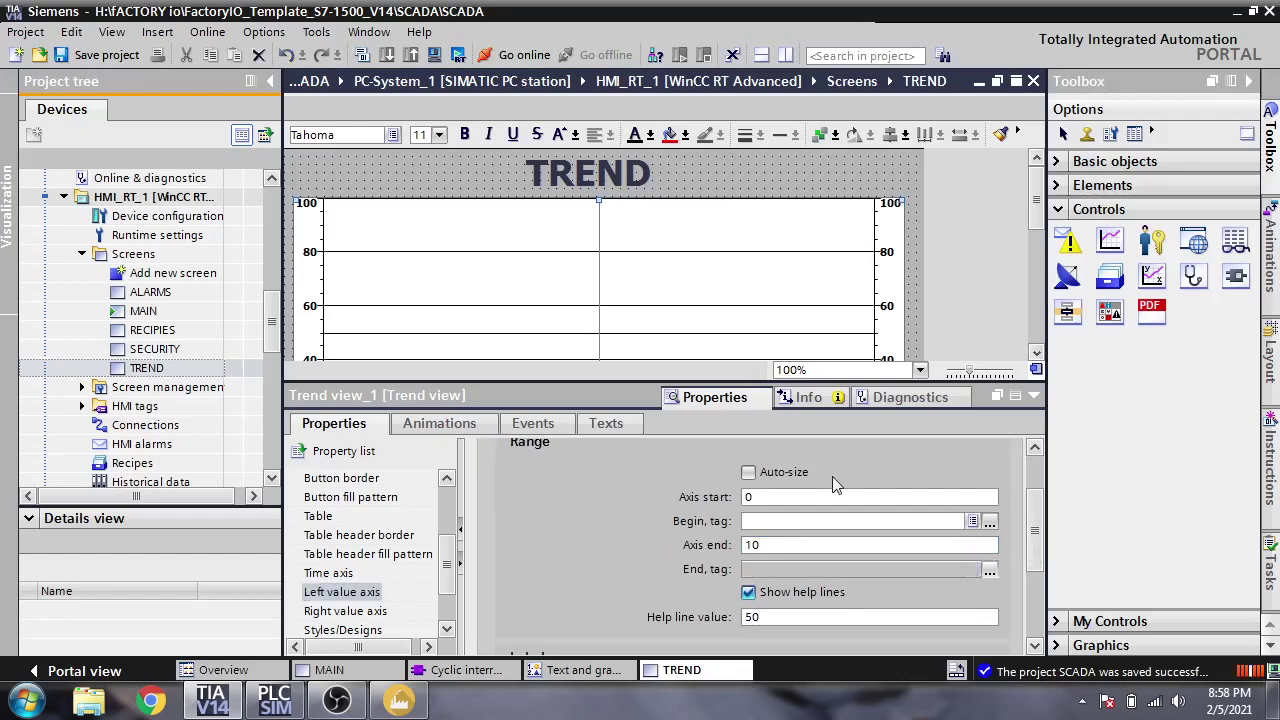
left_click(785, 472)
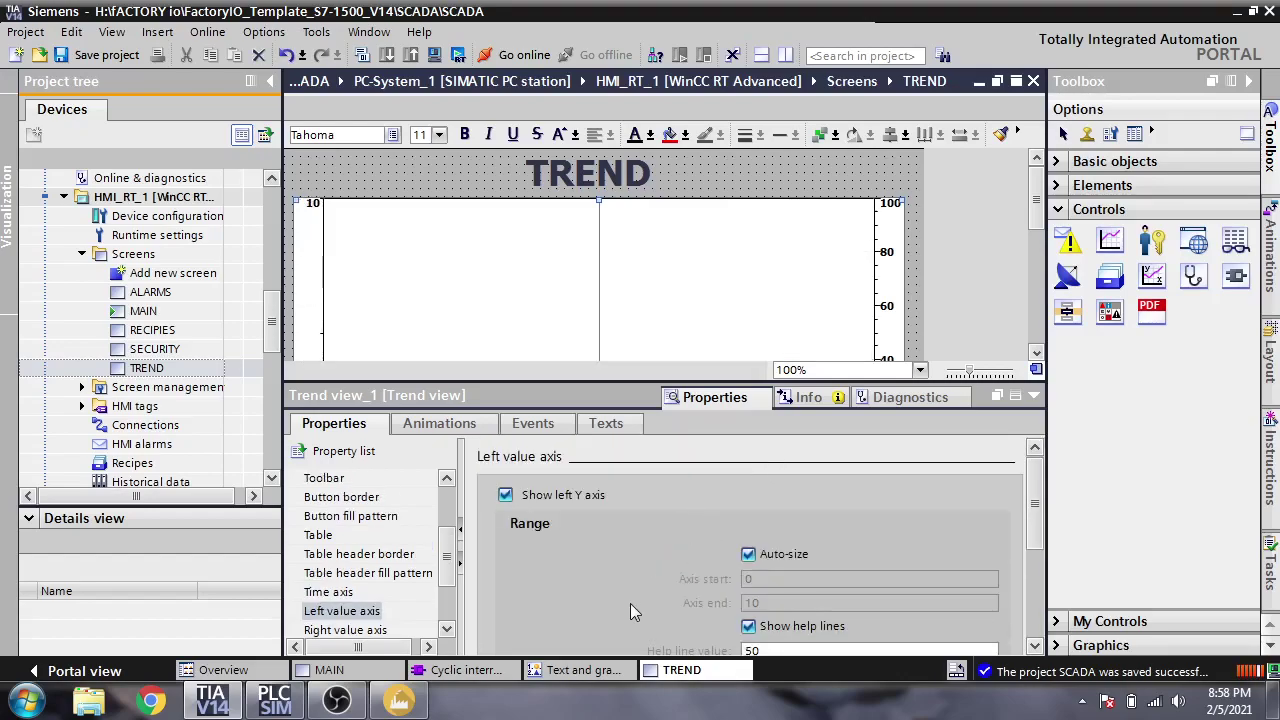
scroll(1028, 505, "down", 2)
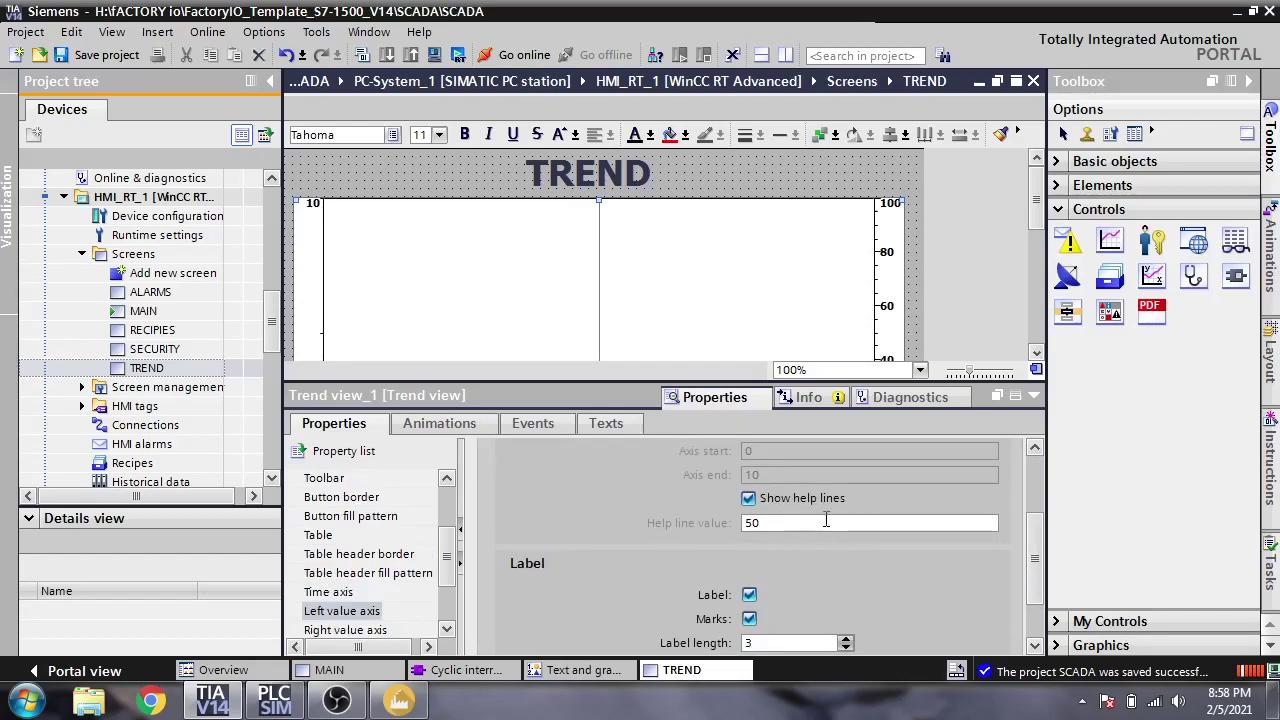
Step: Reduce the left value axis's label length to 1
left_click(846, 639)
left_click(846, 639)
left_click(846, 648)
left_click(846, 648)
left_click(846, 648)
left_click(846, 648)
Step: Set the left value axis's help line value to 10 and its label length to 2
left_click_drag(783, 522, 725, 522)
type("100")
left_click(724, 522)
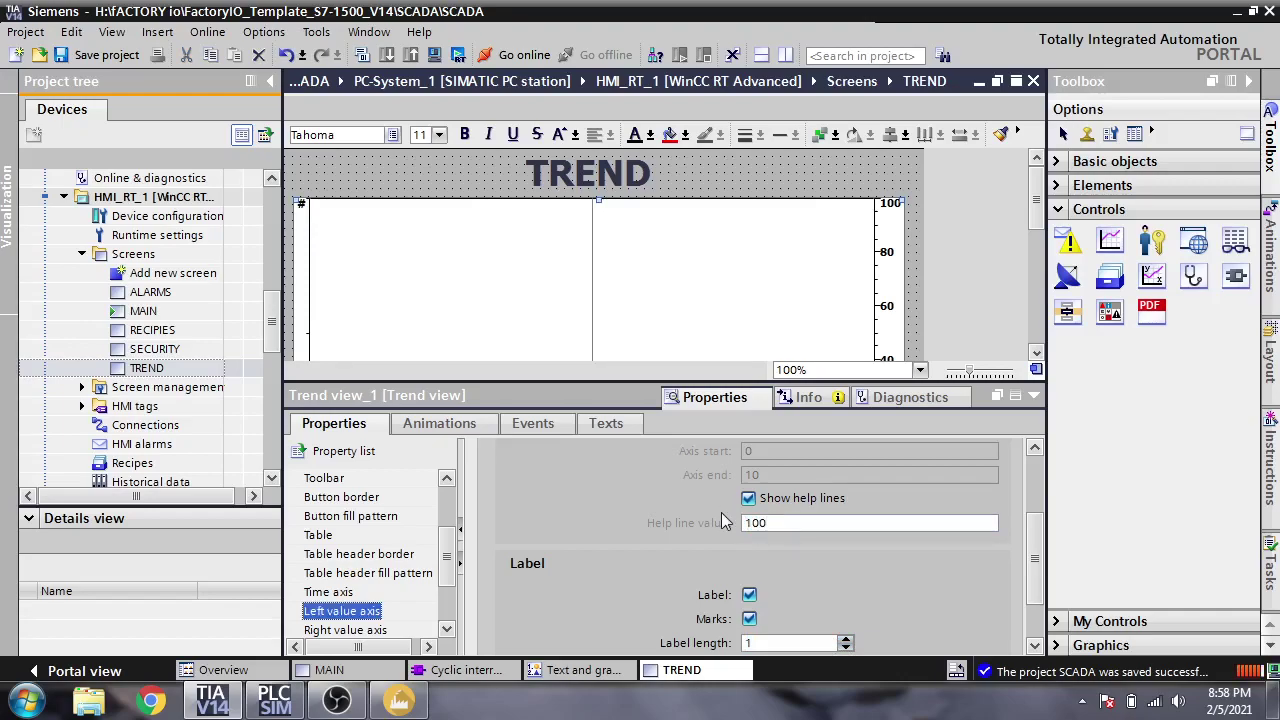
left_click_drag(770, 522, 720, 531)
type("10")
key("Return")
left_click(797, 645)
left_click(845, 638)
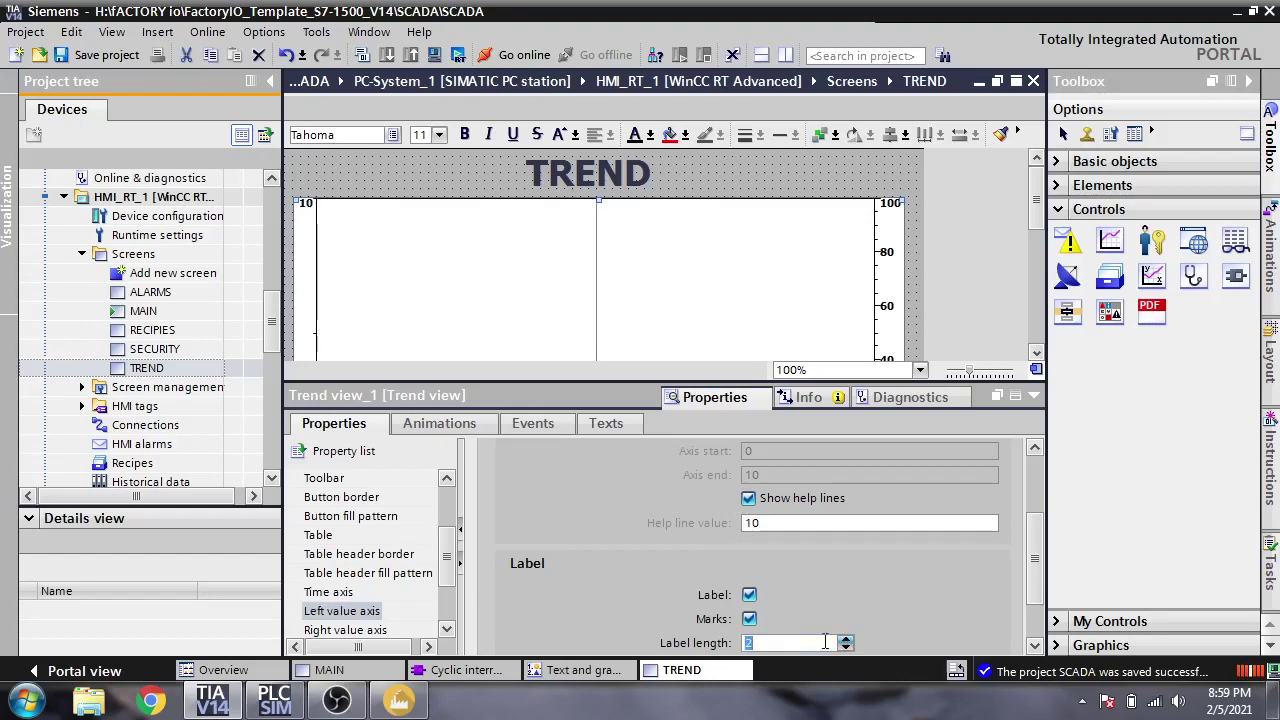
Step: Raise the left value axis's marks setting to 10
scroll(450, 577, "down", 2)
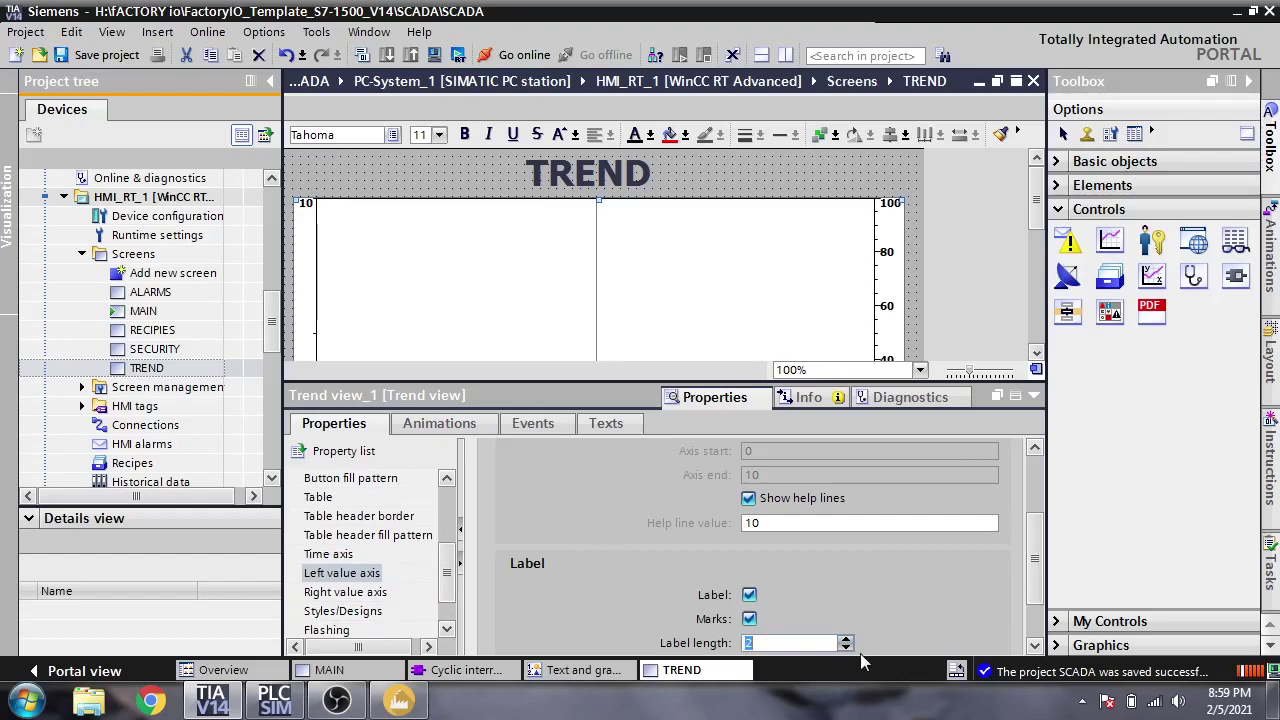
scroll(1034, 530, "down", 2)
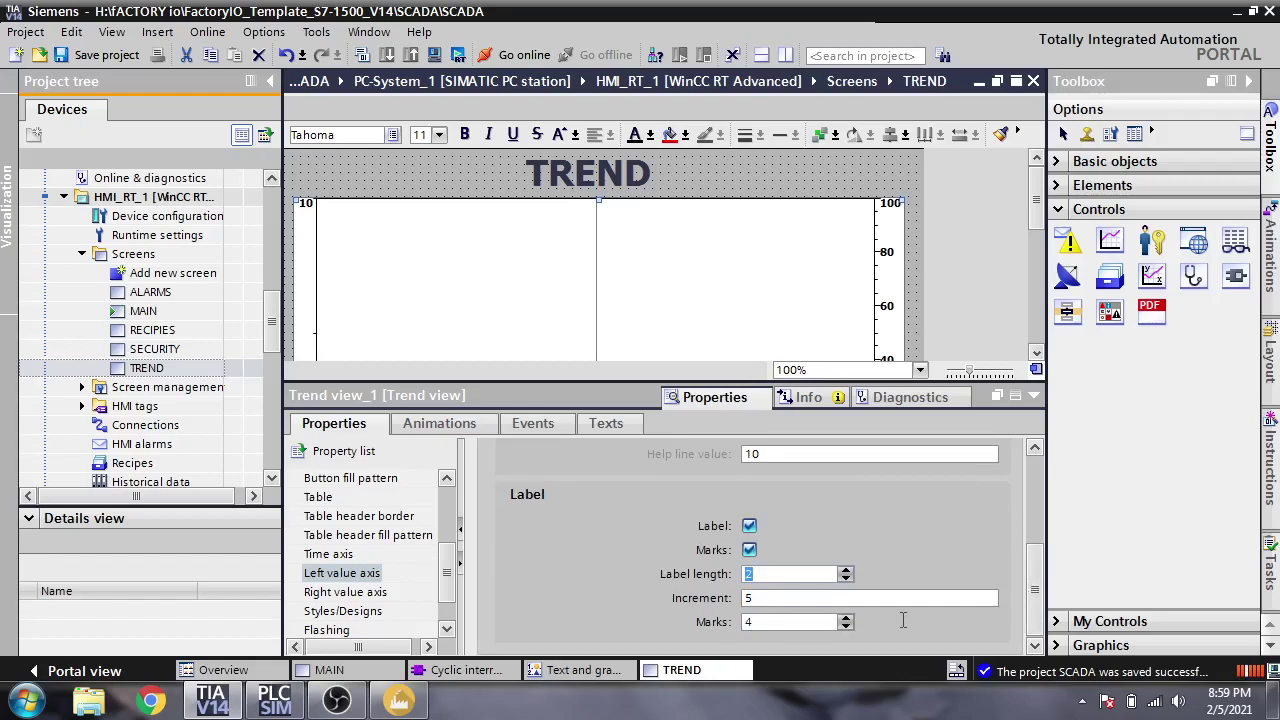
left_click(847, 617)
left_click(846, 617)
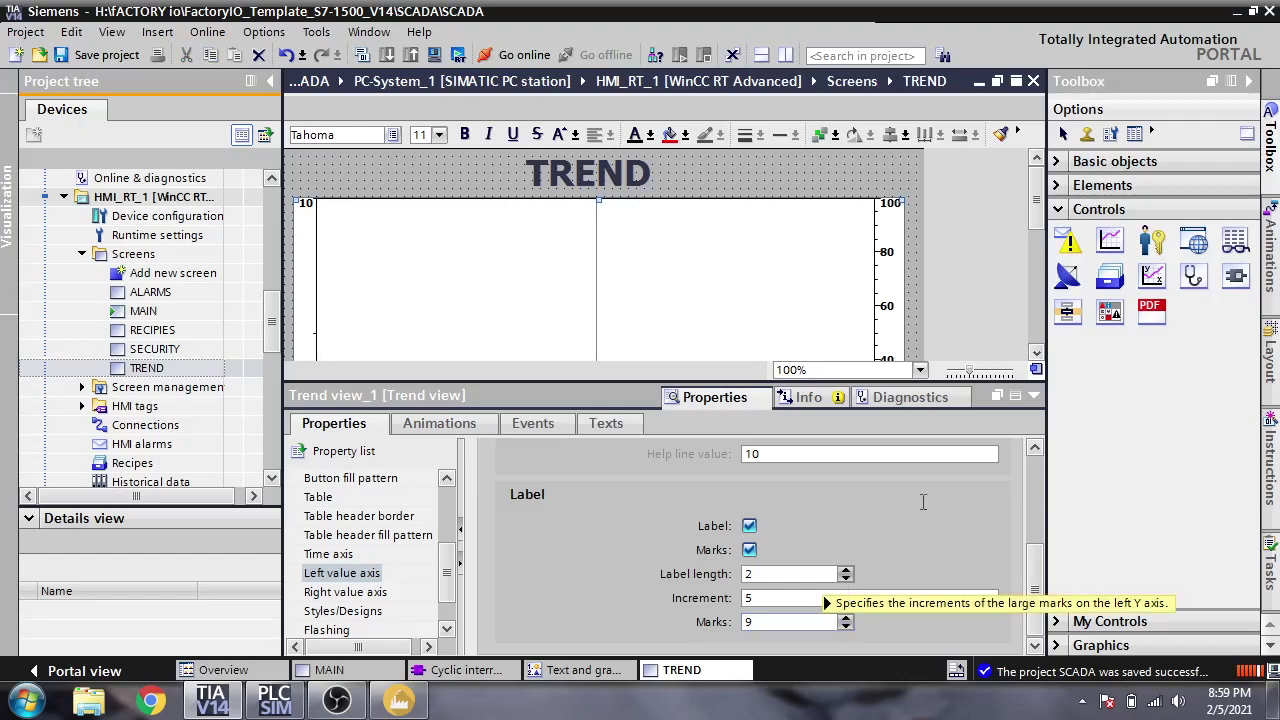
left_click_drag(1037, 200, 1038, 226)
left_click(845, 617)
Step: Set the left value axis's label increment to 100
double_click(755, 597)
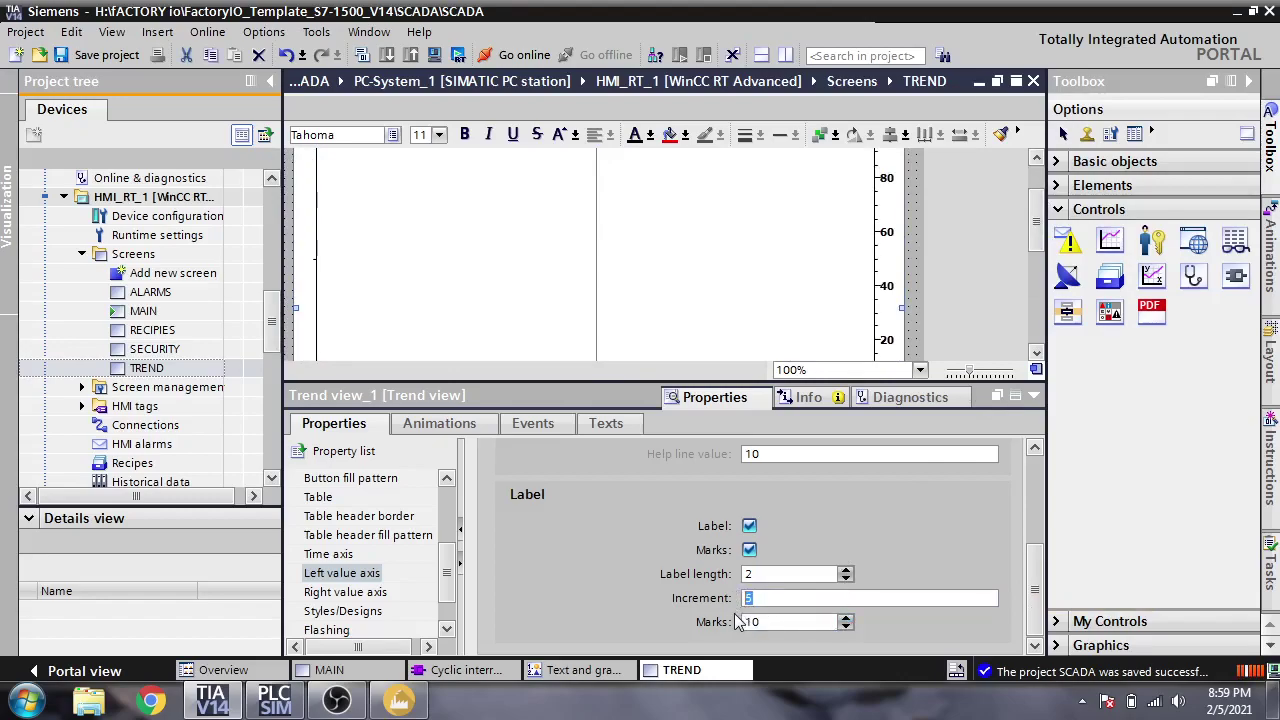
type("10")
left_click(737, 621)
left_click(789, 597)
key("Return")
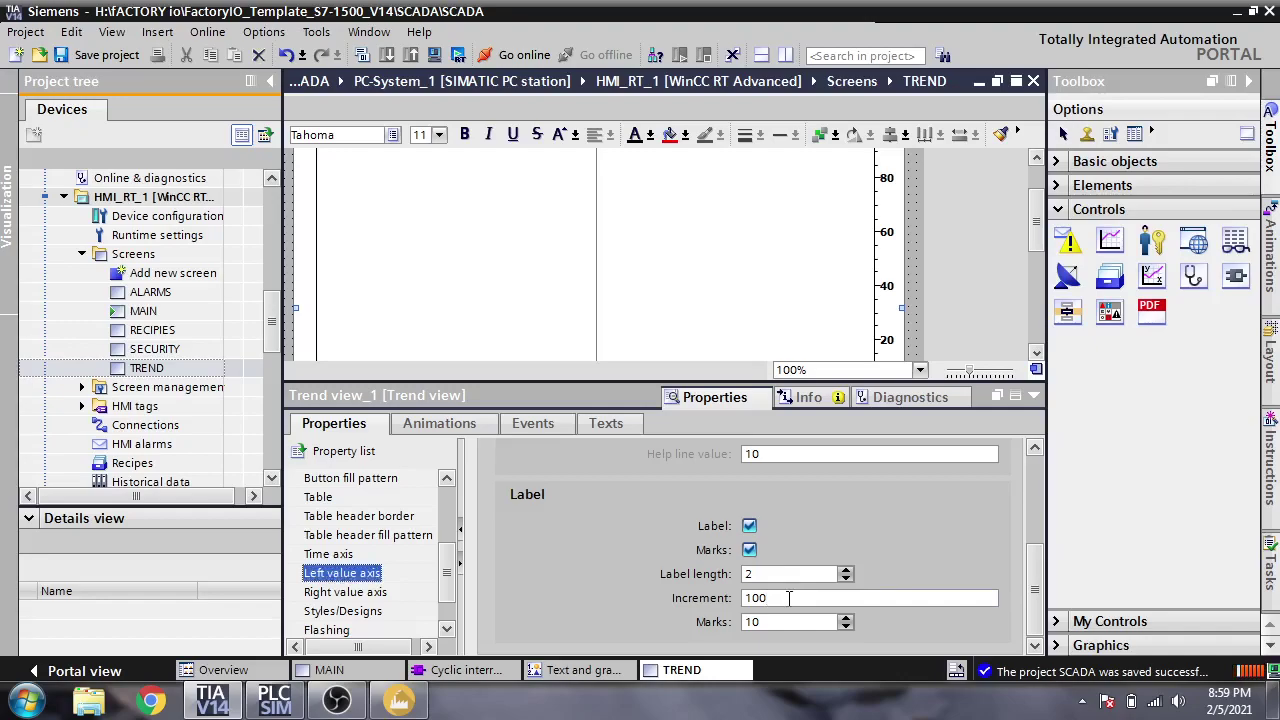
Step: Set the right value axis's end to 10
left_click(378, 592)
left_click(796, 626)
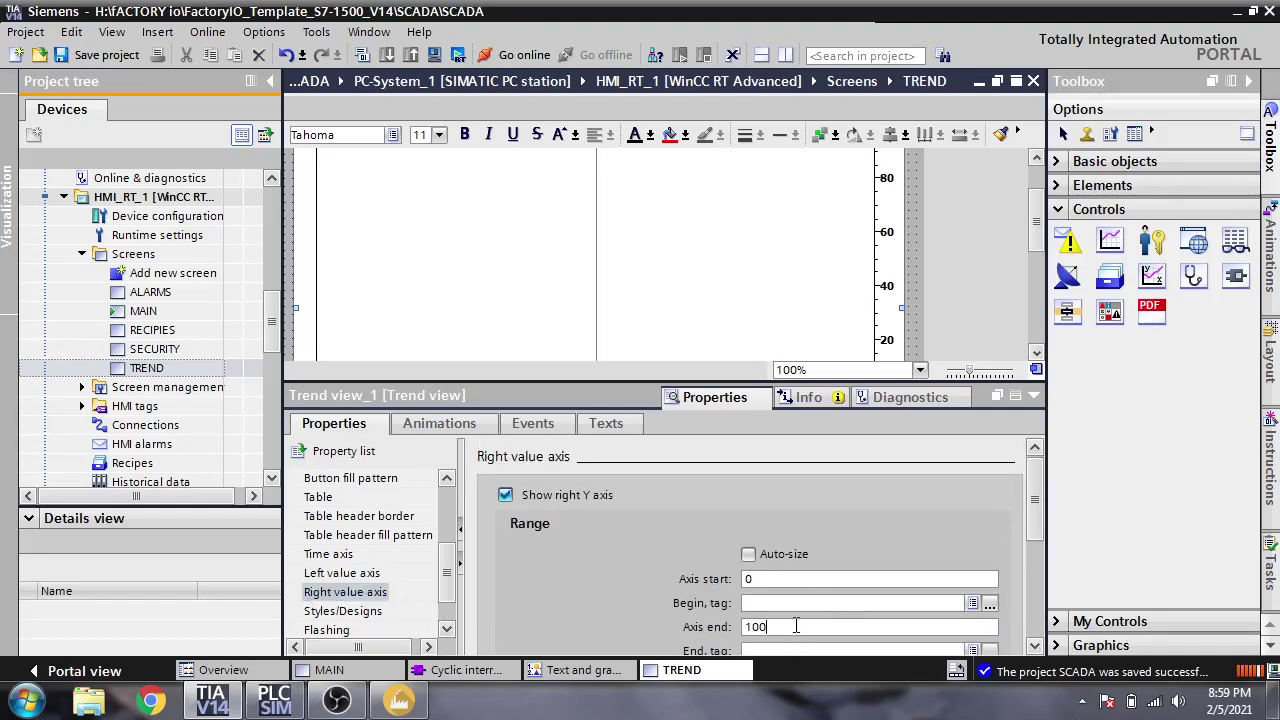
left_click_drag(793, 626, 761, 622)
key("BackSpace")
Step: Set the right value axis's label length to 2
scroll(1040, 545, "down", 3)
scroll(1038, 545, "down", 3)
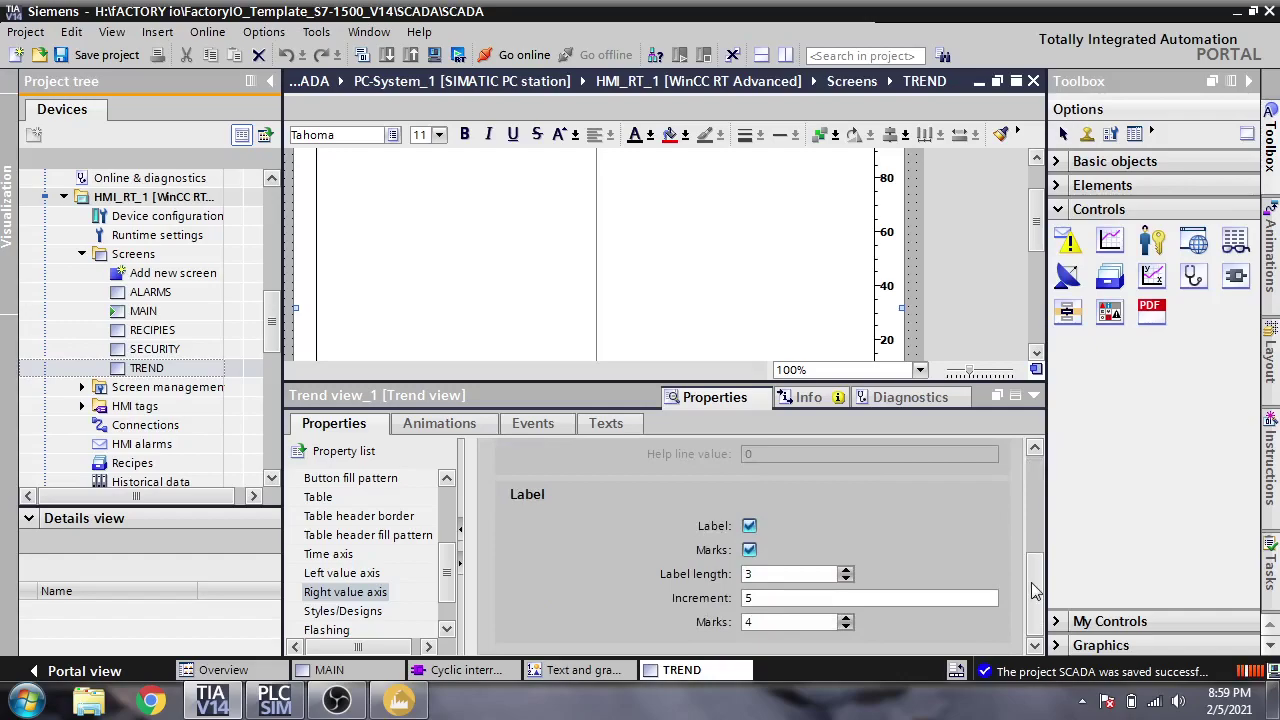
left_click(846, 579)
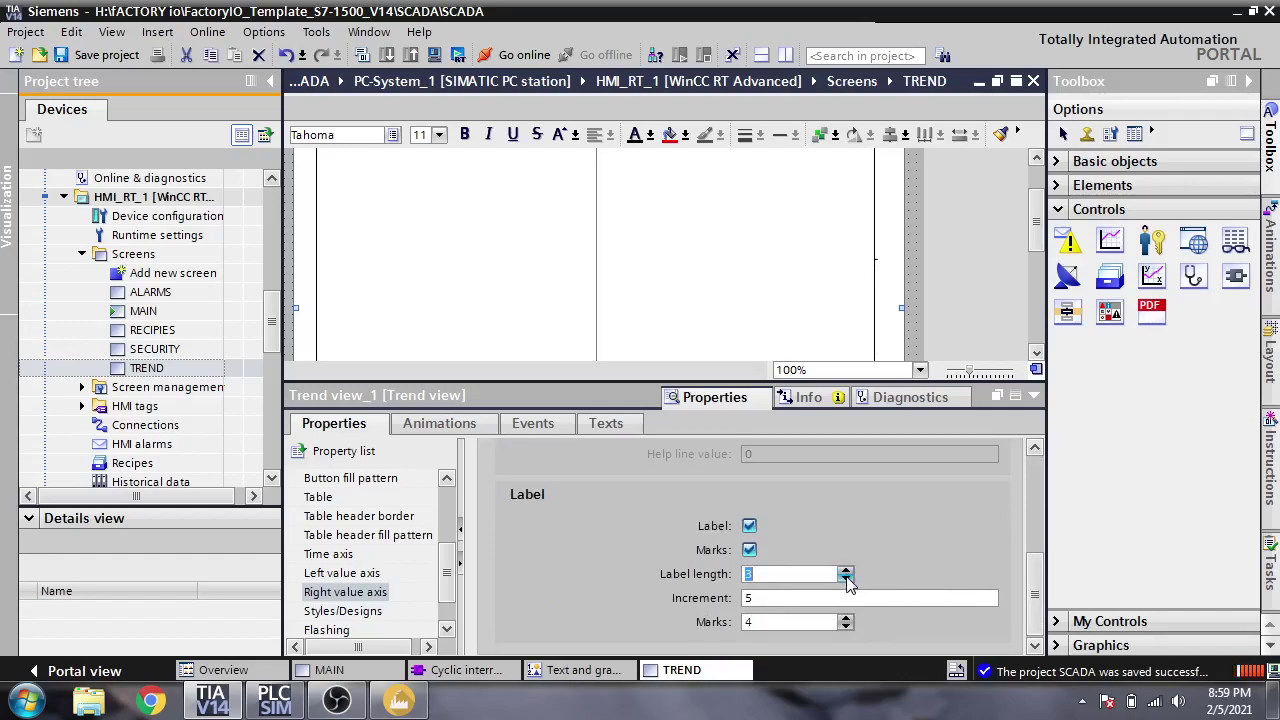
left_click(846, 579)
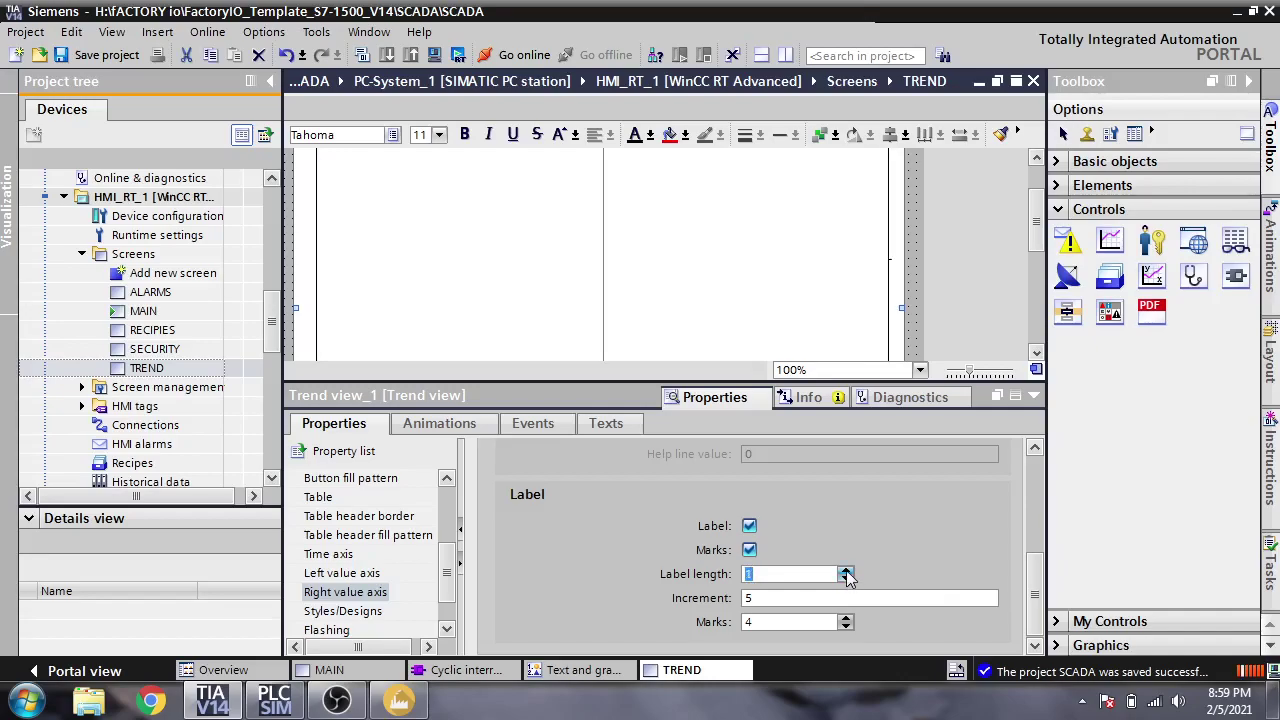
left_click(846, 571)
scroll(1010, 592, "up", 5)
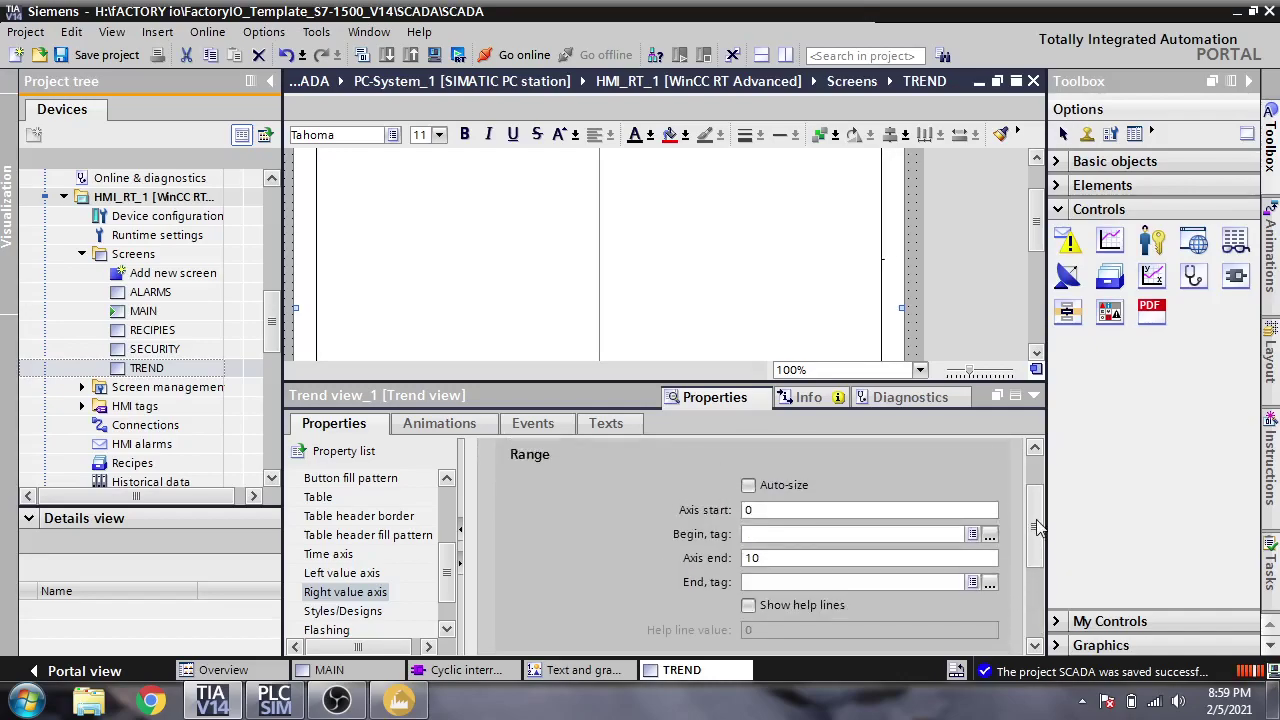
scroll(1028, 237, "down", 3)
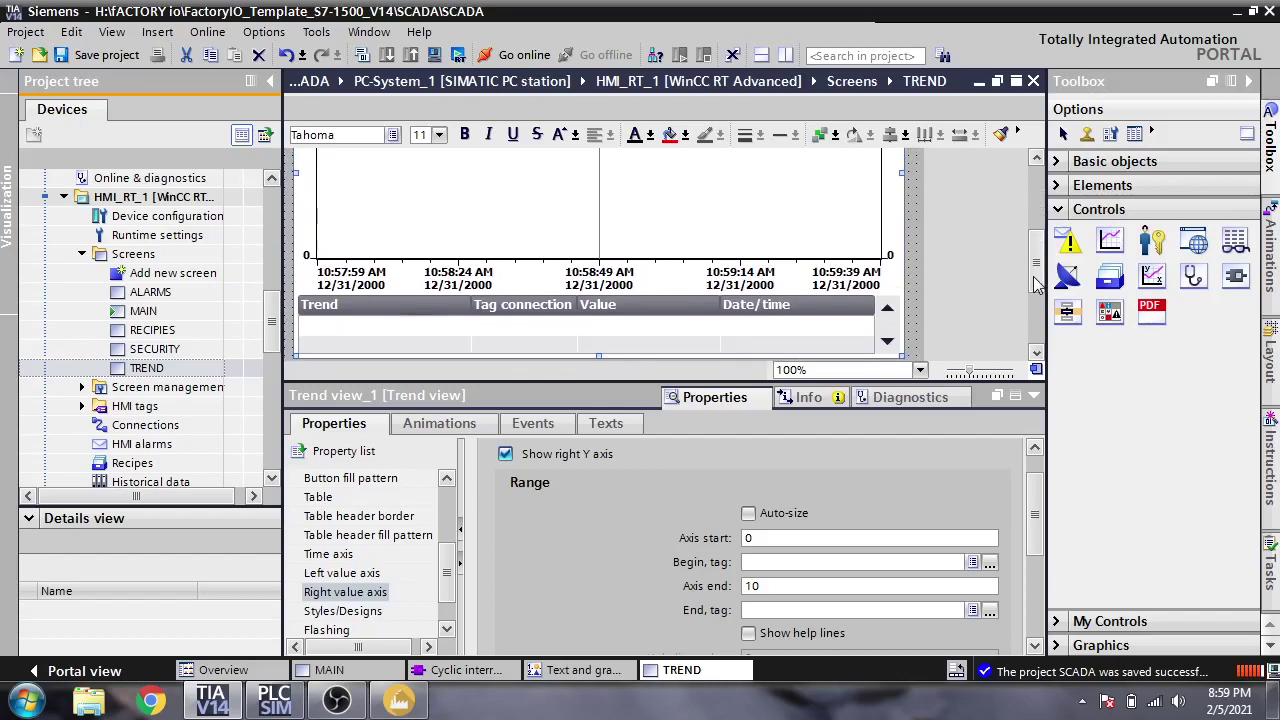
Step: Set the right value axis's label increment to 10 and its marks to 3
scroll(1036, 512, "down", 1)
scroll(1036, 512, "down", 4)
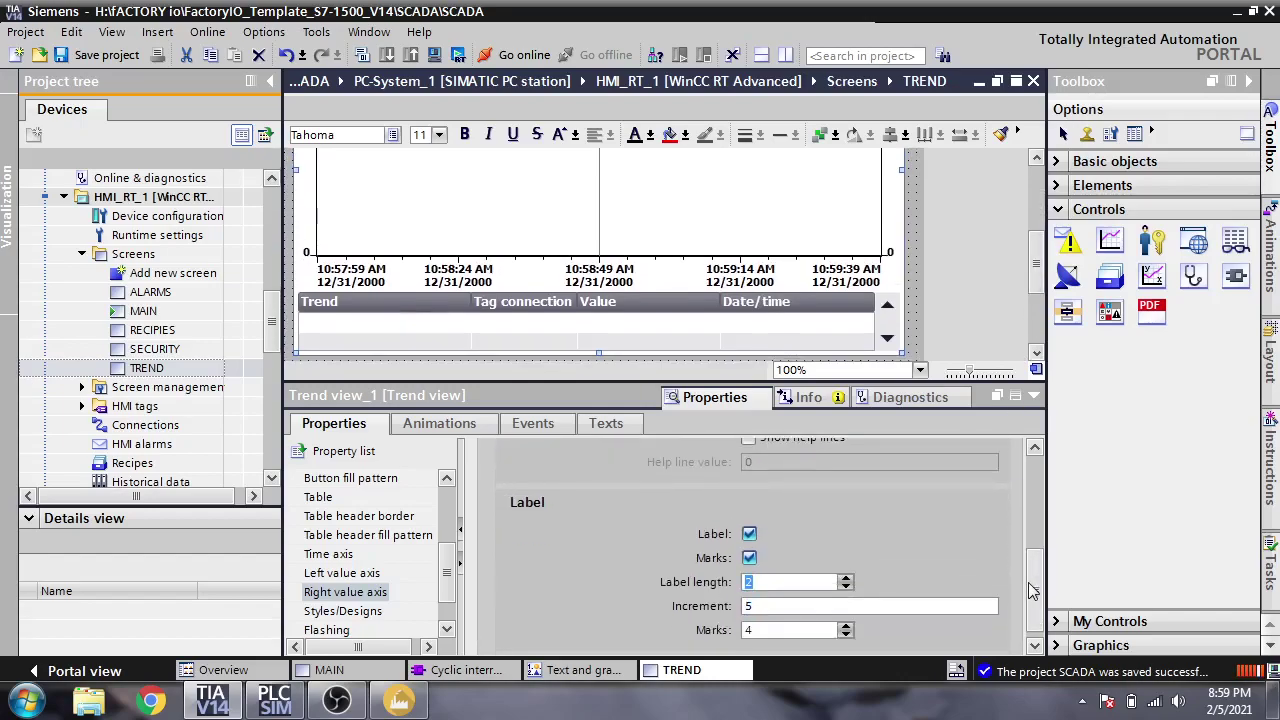
left_click(846, 635)
left_click(848, 632)
left_click(848, 632)
left_click(744, 606)
type("10")
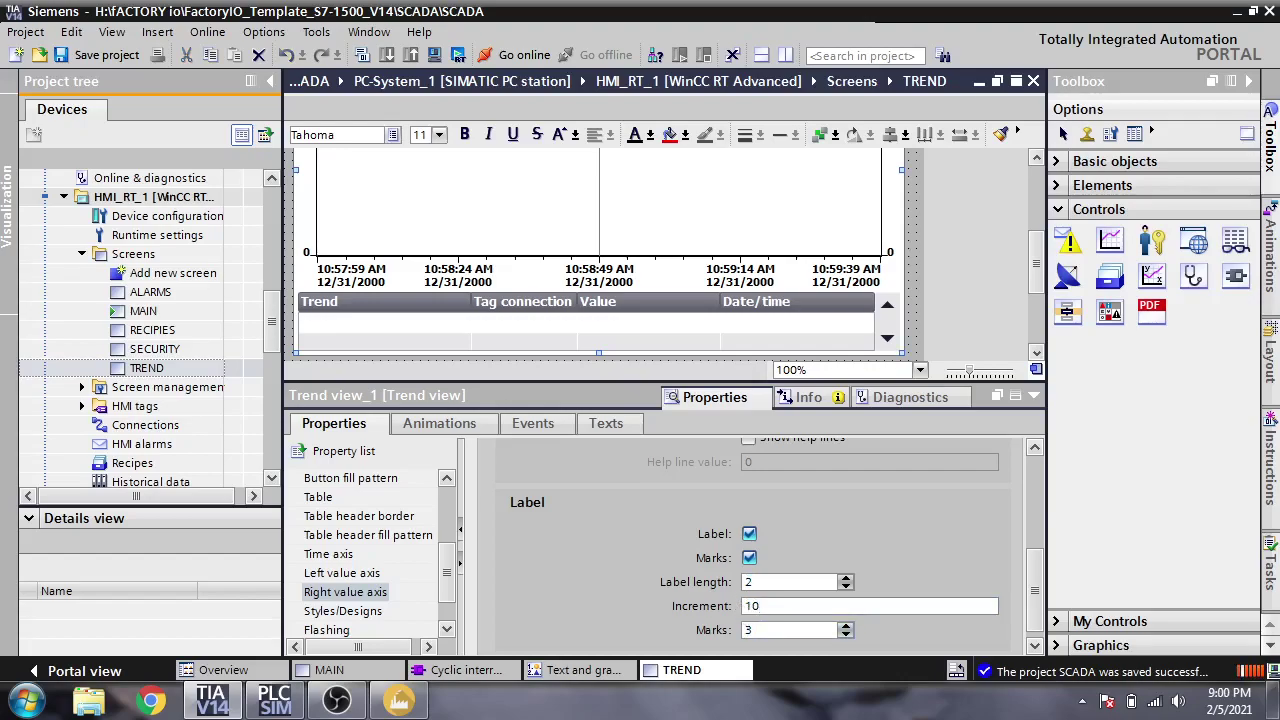
key("Return")
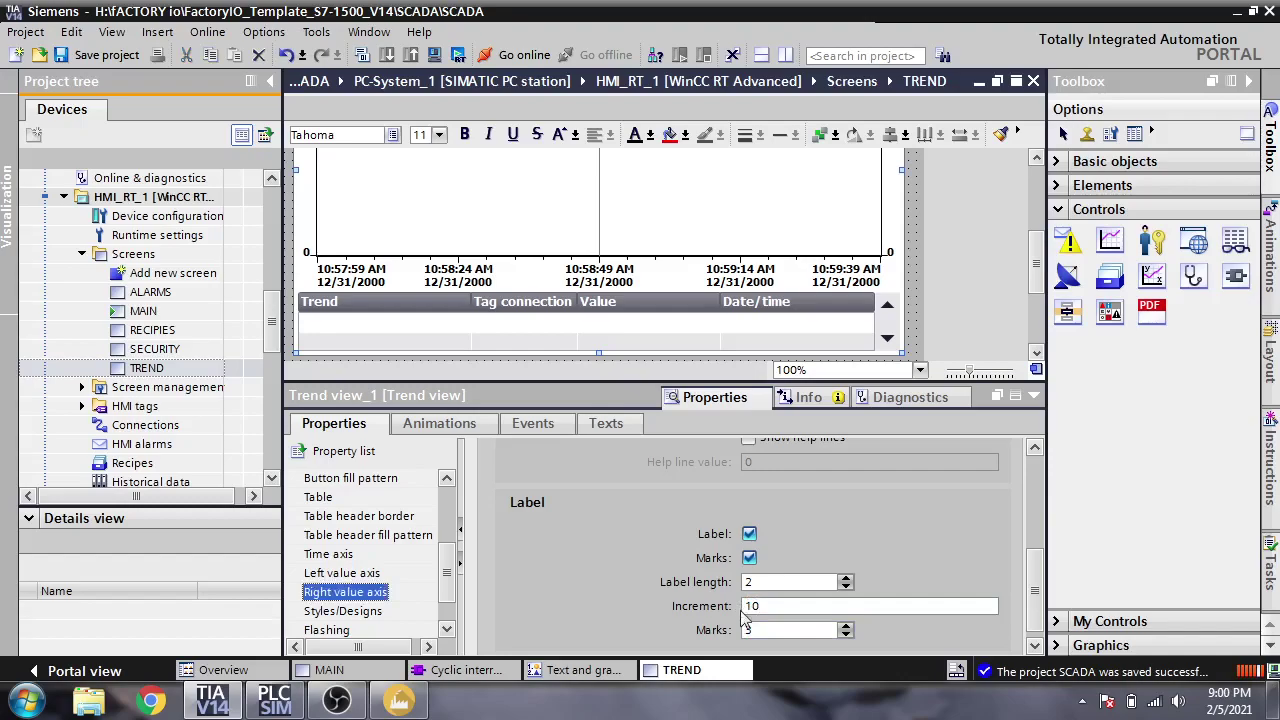
Step: Set the left value axis's label increment to 10
left_click(368, 573)
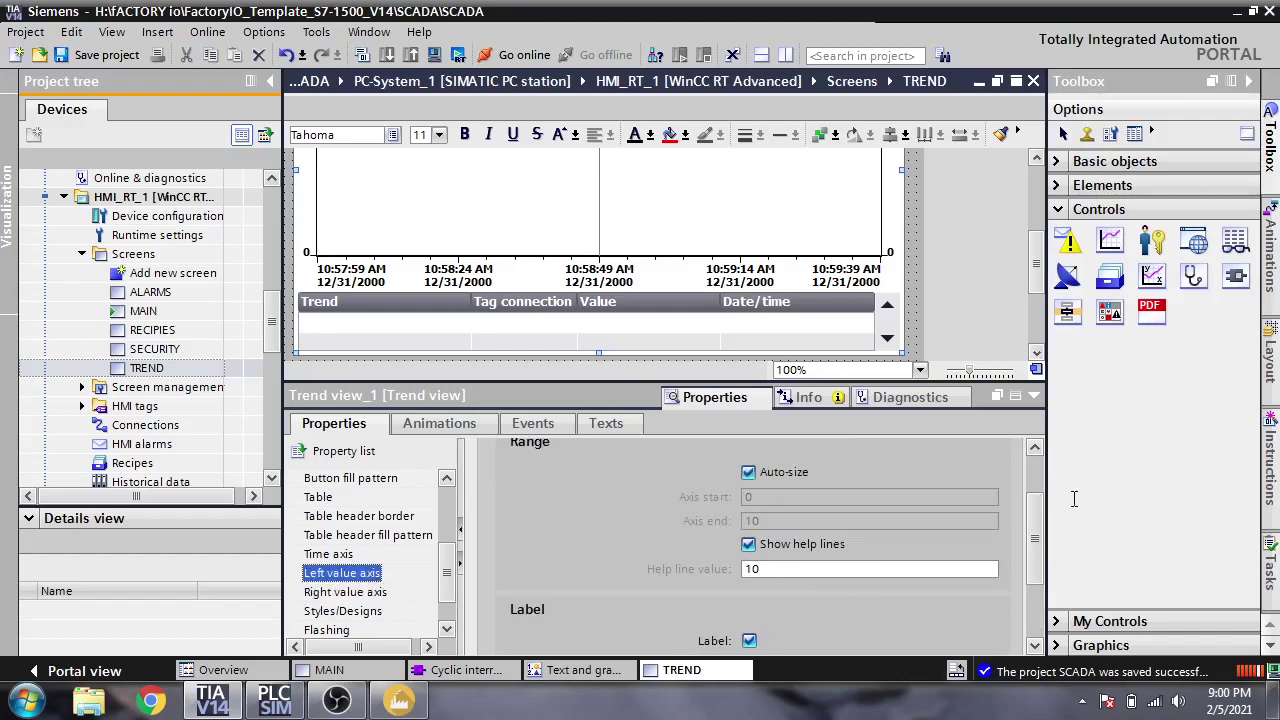
scroll(1040, 540, "down", 3)
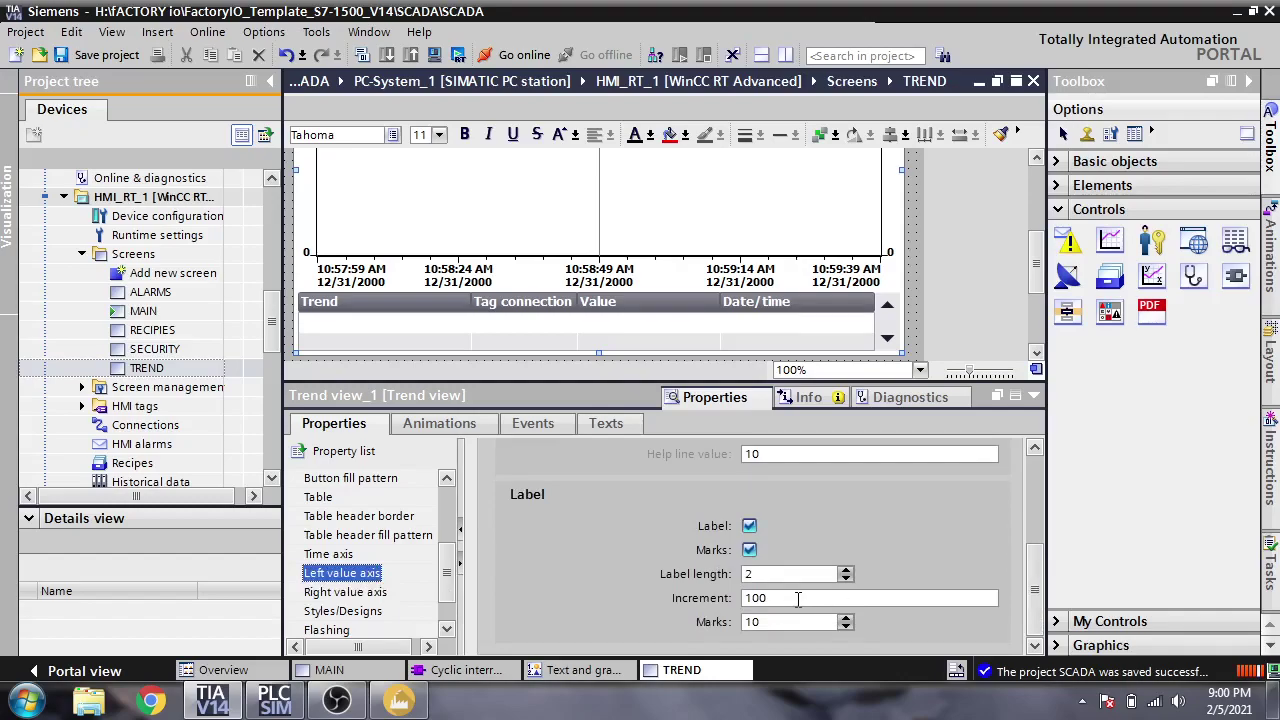
left_click(798, 598)
key("Return")
Step: Try to set the time axis's label increment to 10
left_click(372, 596)
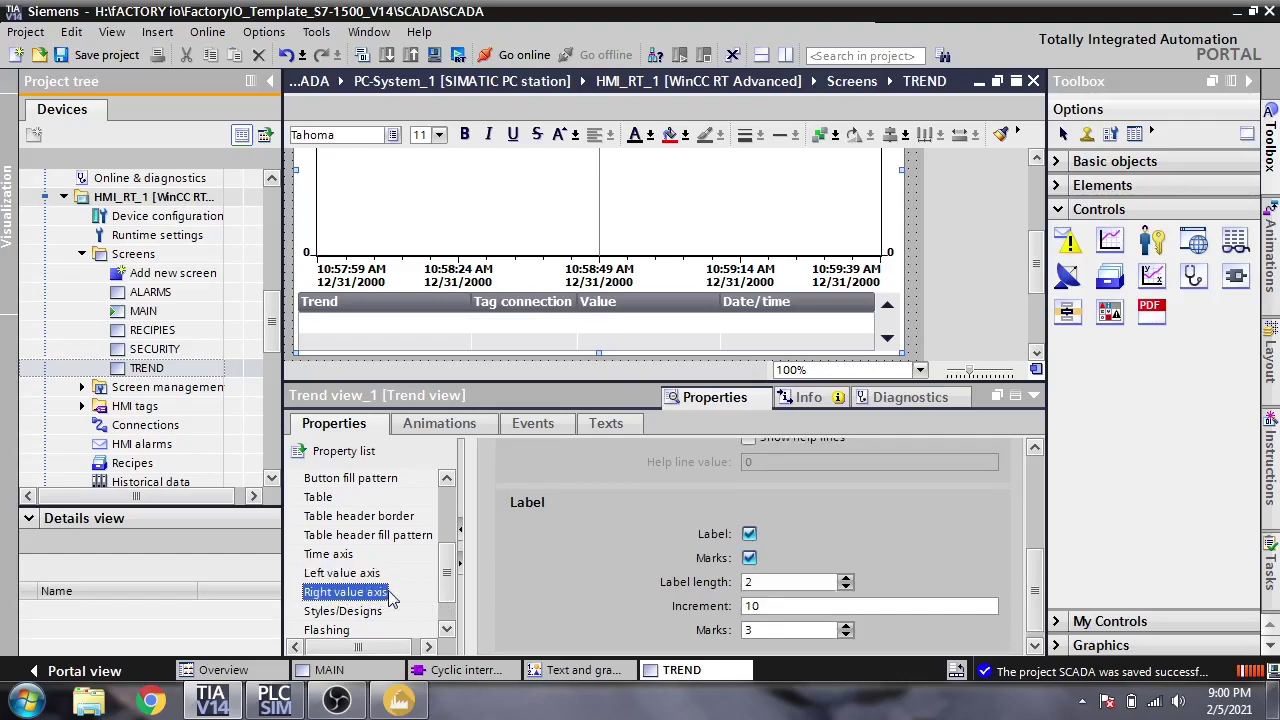
left_click(330, 555)
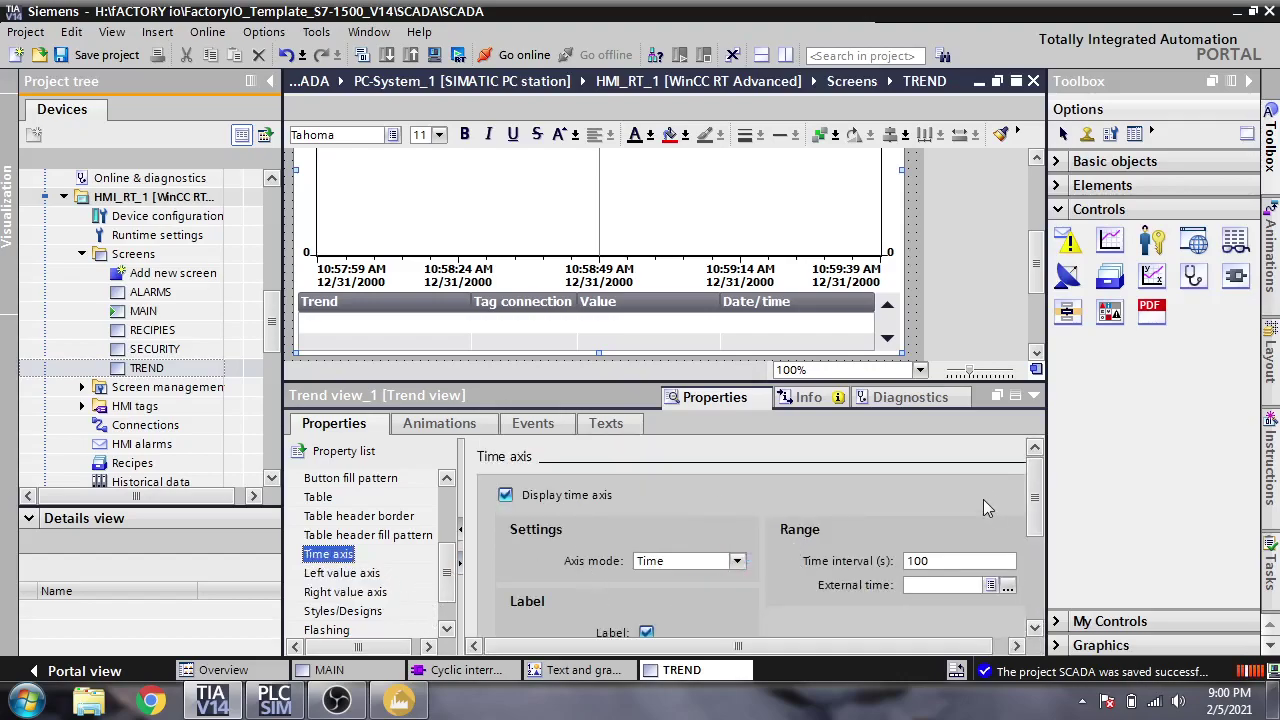
scroll(960, 510, "down", 3)
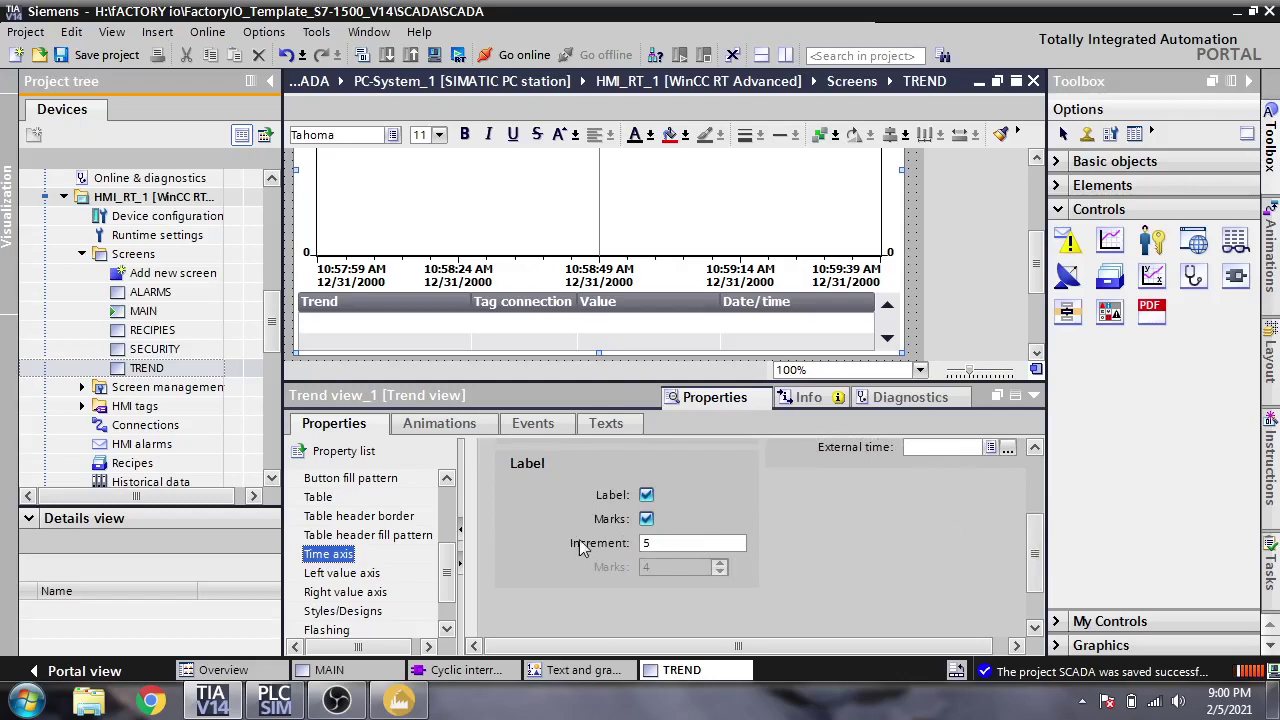
double_click(646, 542)
type("10")
key("Return")
double_click(660, 544)
key("Return")
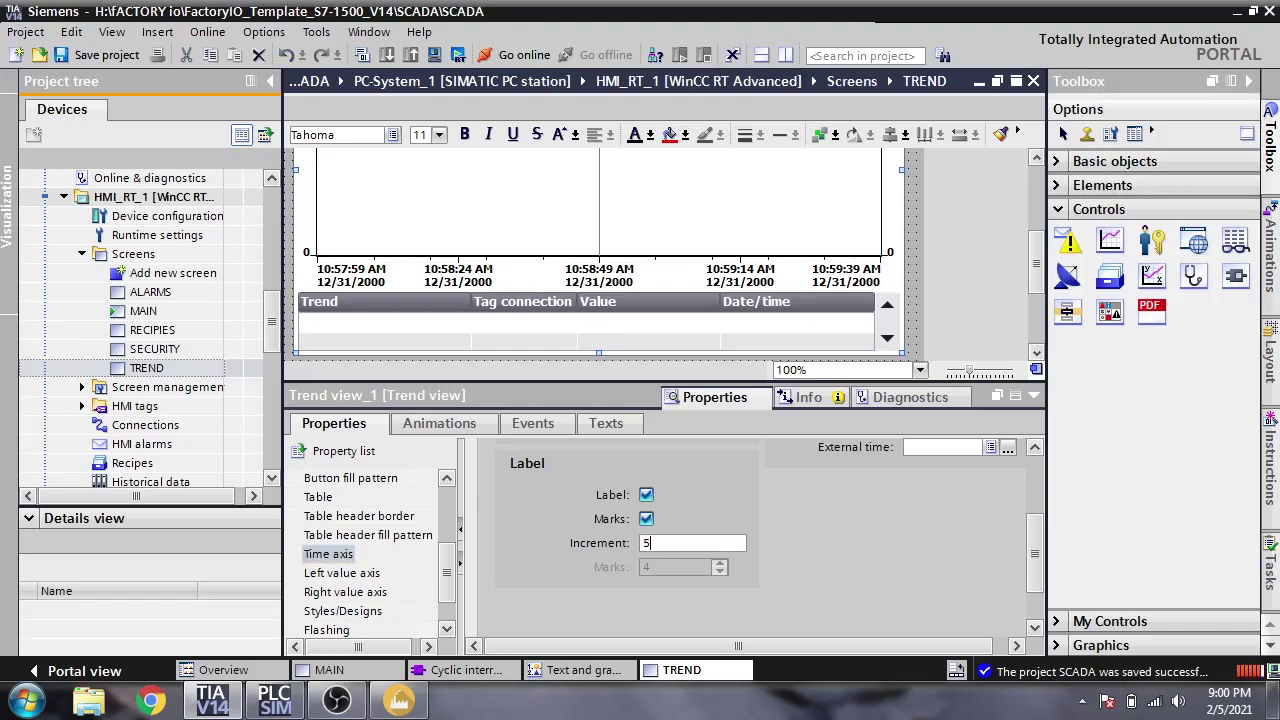
Step: Set the left value axis's label increment to 1
left_click(358, 578)
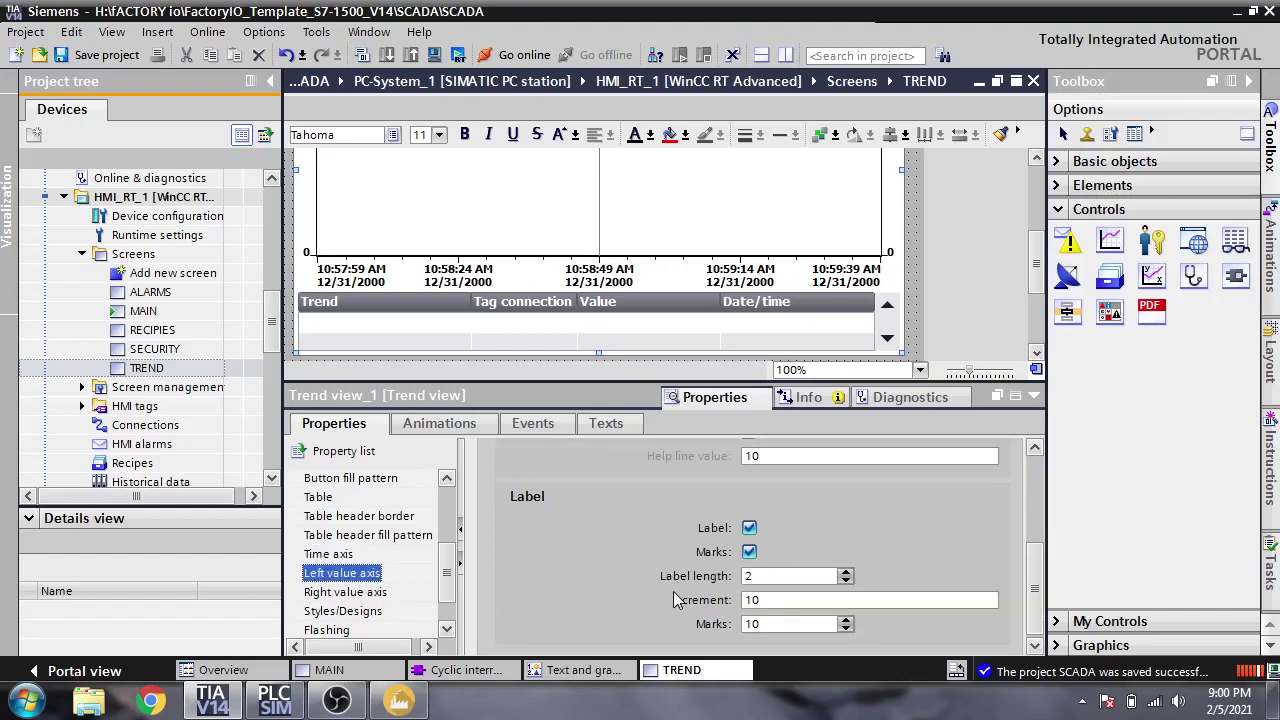
left_click(765, 600)
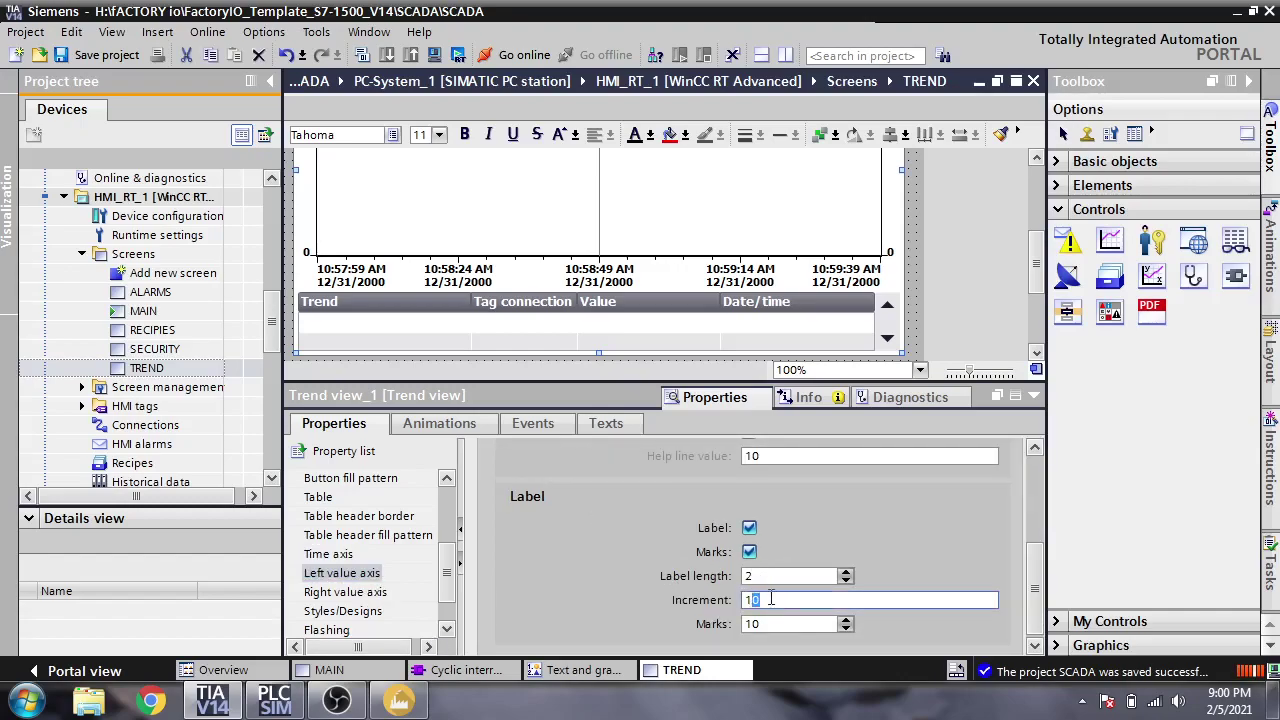
key("BackSpace")
key("Return")
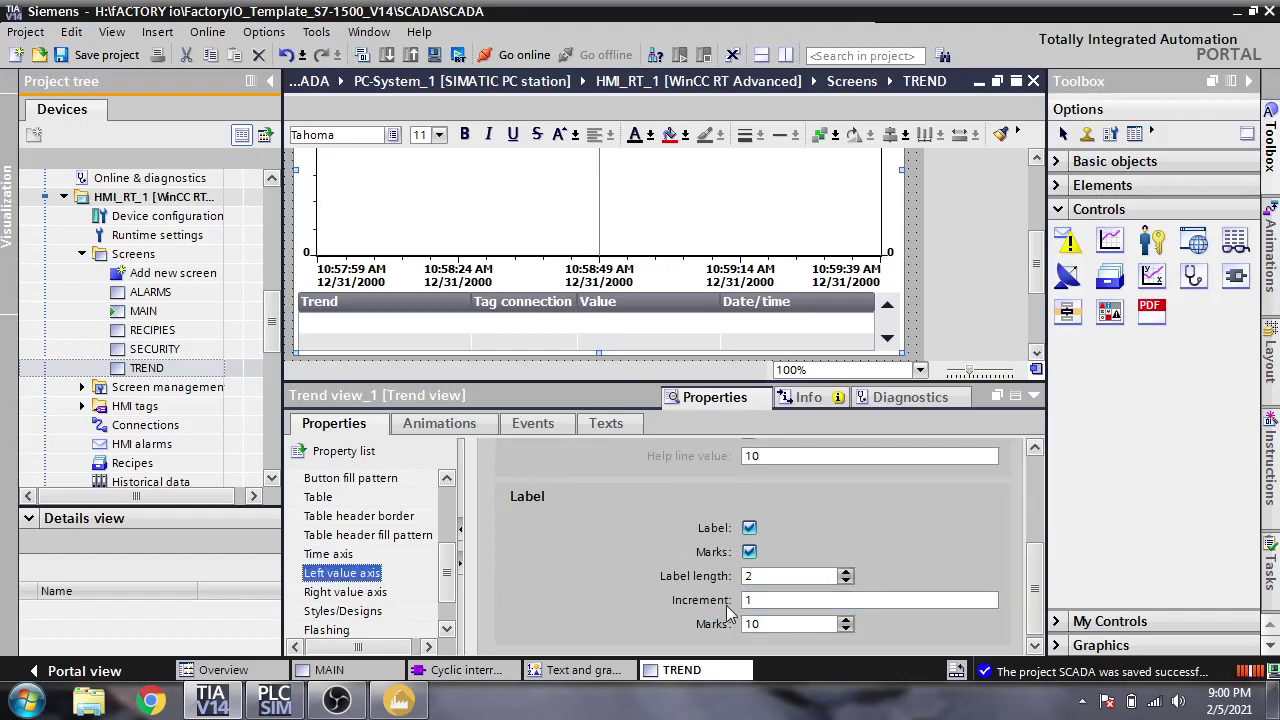
Step: Set the right value axis's label increment to 1 and its marks to 7
key("Down")
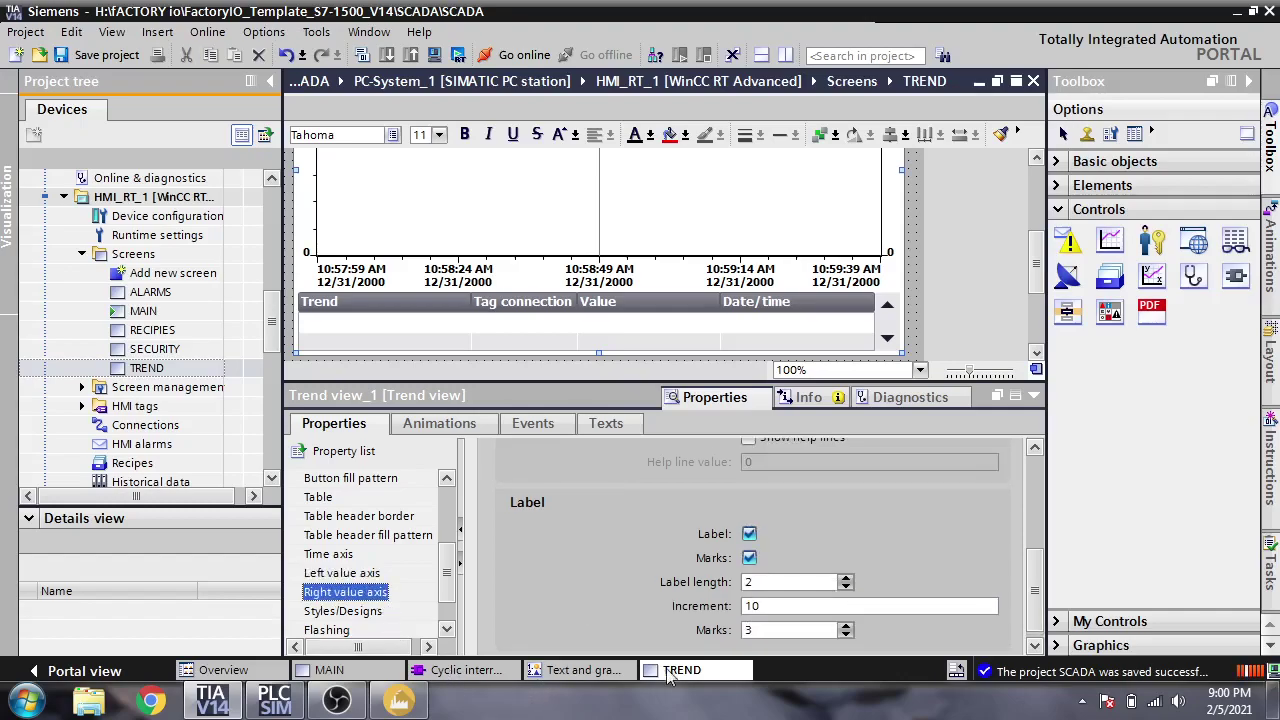
double_click(752, 606)
type("1")
key("Return")
left_click(846, 625)
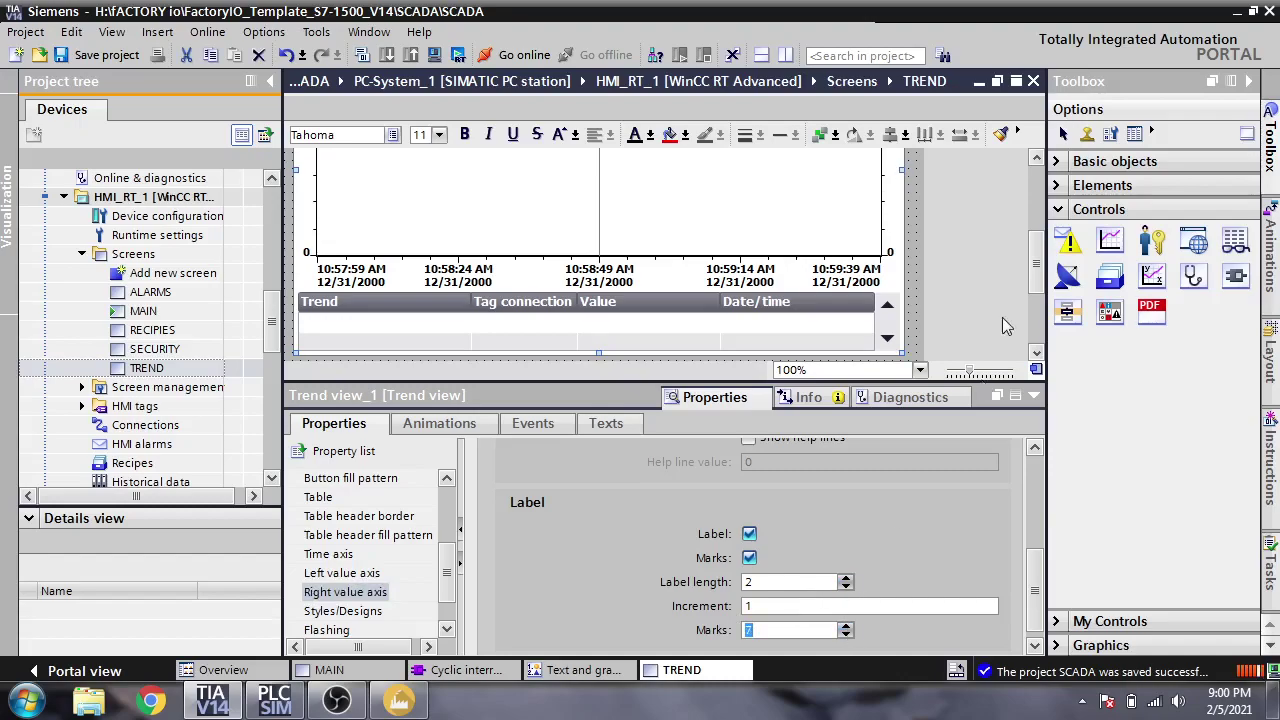
scroll(1030, 268, "down", 1)
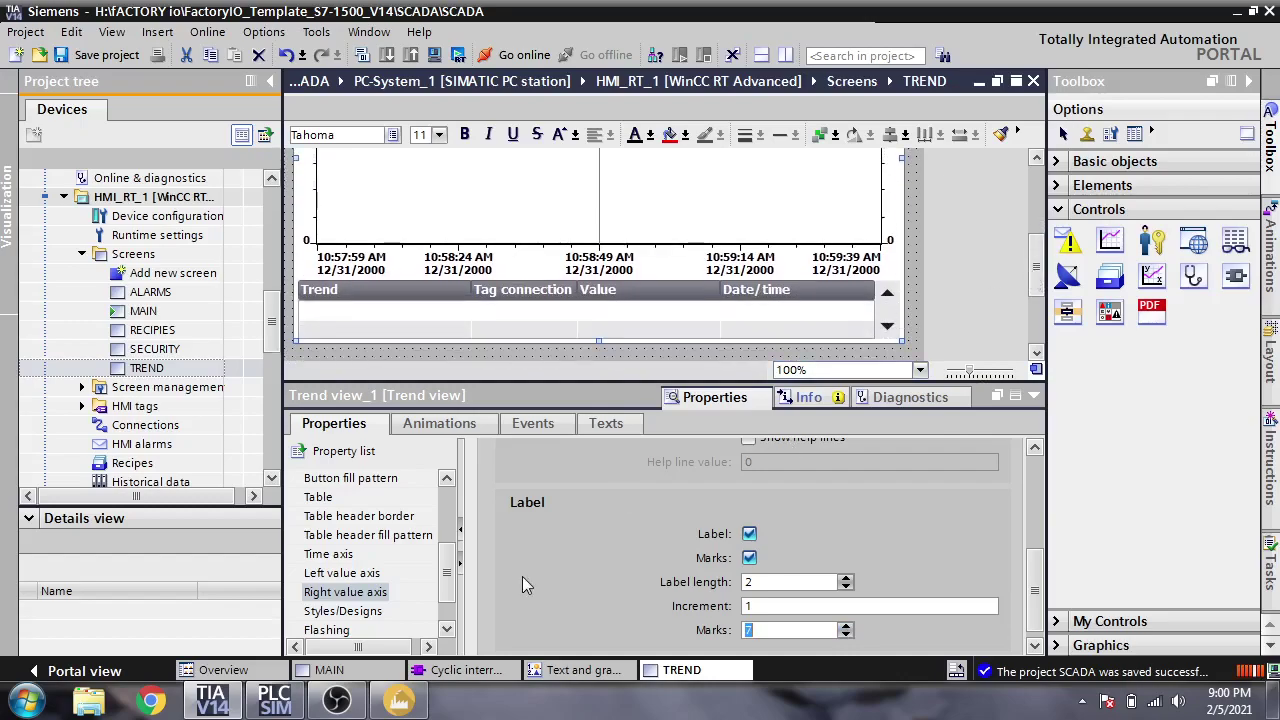
Step: Reduce the left value axis's marks setting to 1 so that every increment is labelled
left_click(380, 573)
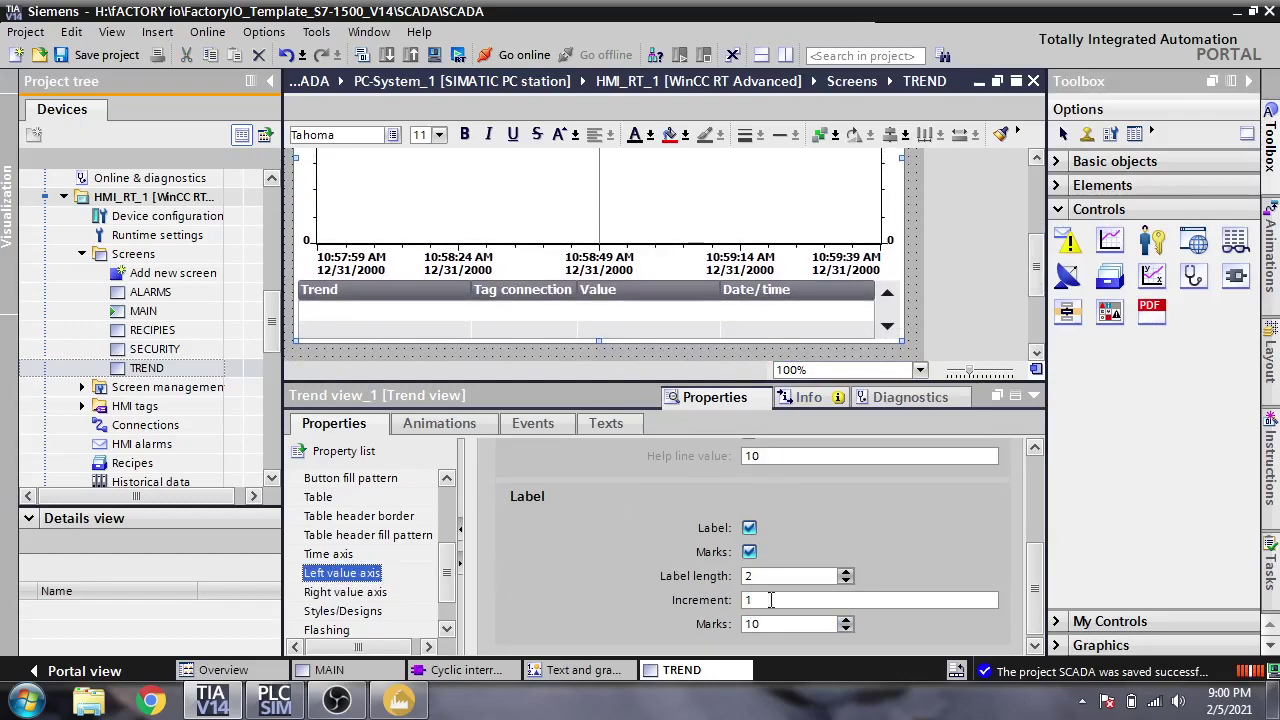
double_click(846, 629)
left_click(846, 630)
left_click(846, 621)
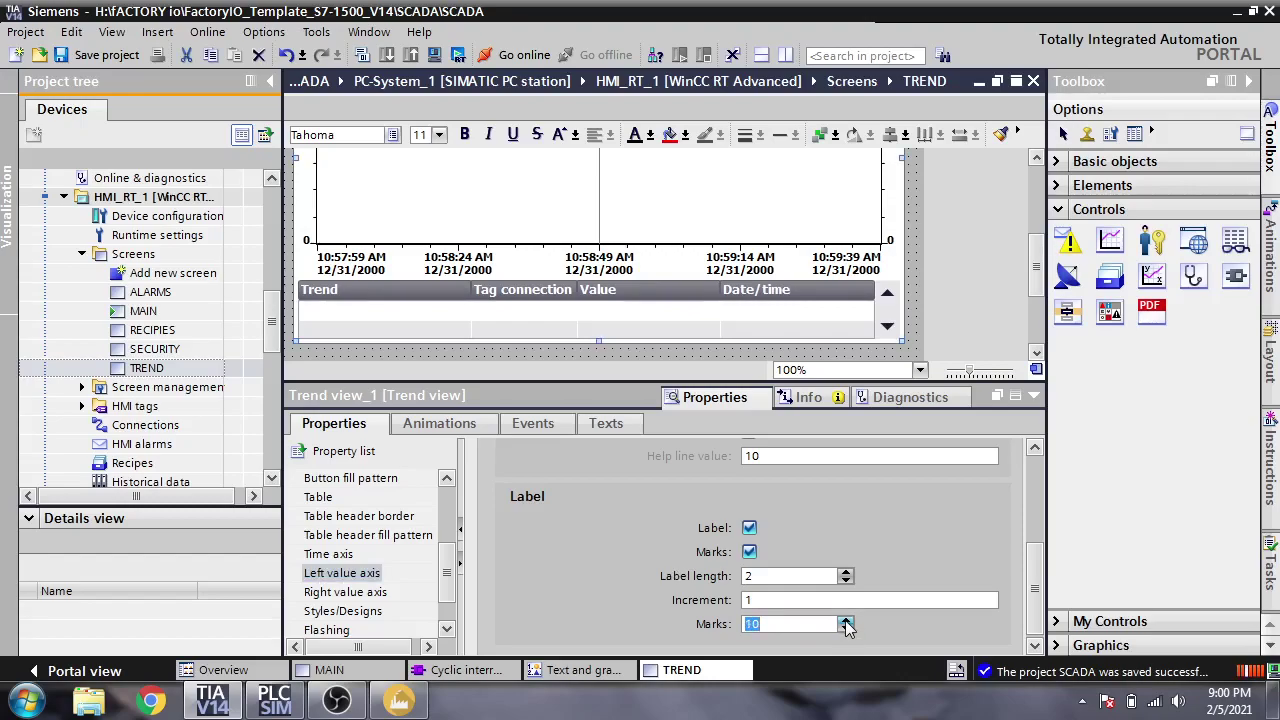
left_click(846, 630)
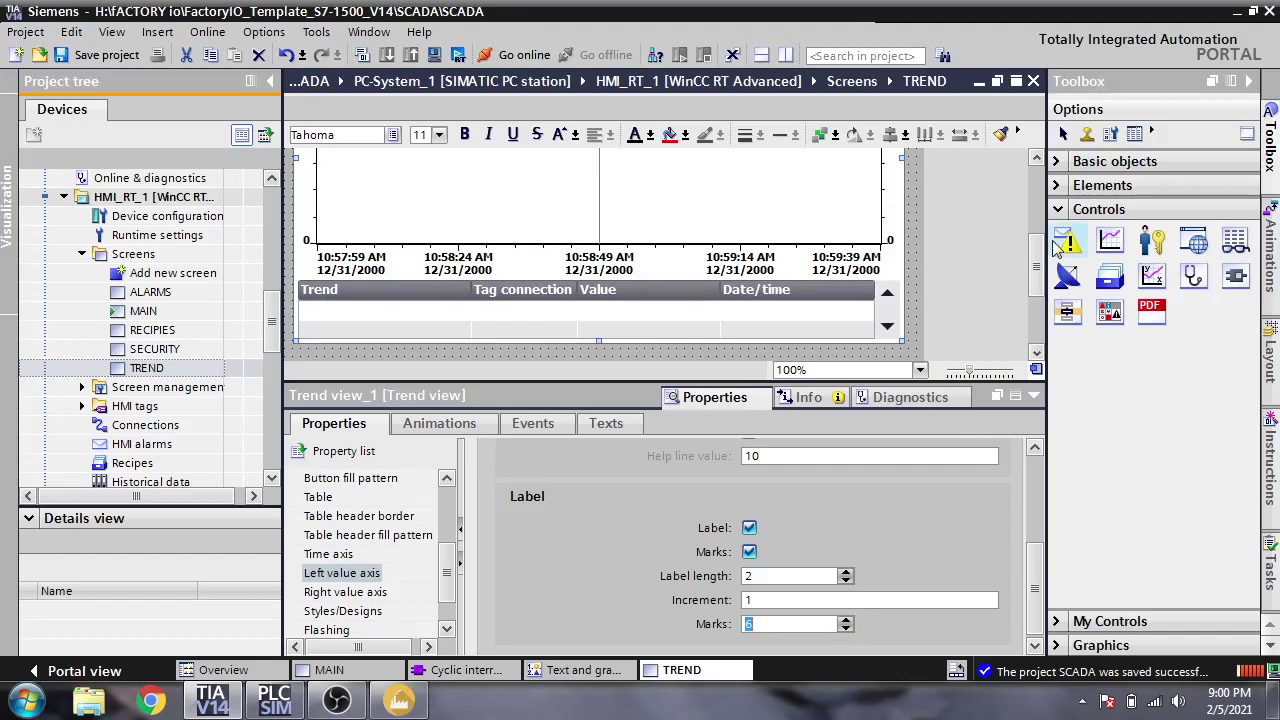
left_click_drag(1040, 270, 1022, 303)
left_click(846, 628)
left_click(846, 628)
left_click(846, 628)
left_click_drag(1033, 298, 1034, 272)
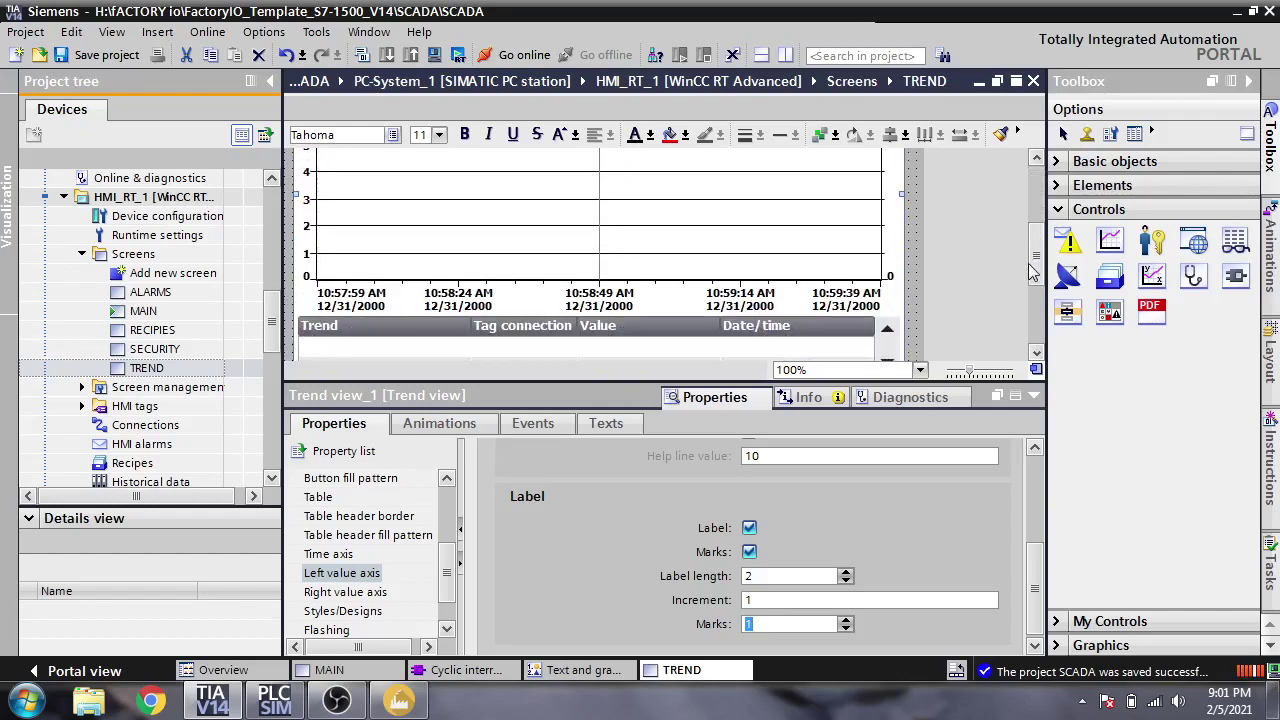
Step: Reduce the right value axis's marks setting so that every increment is labelled, matching the left axis
left_click(377, 591)
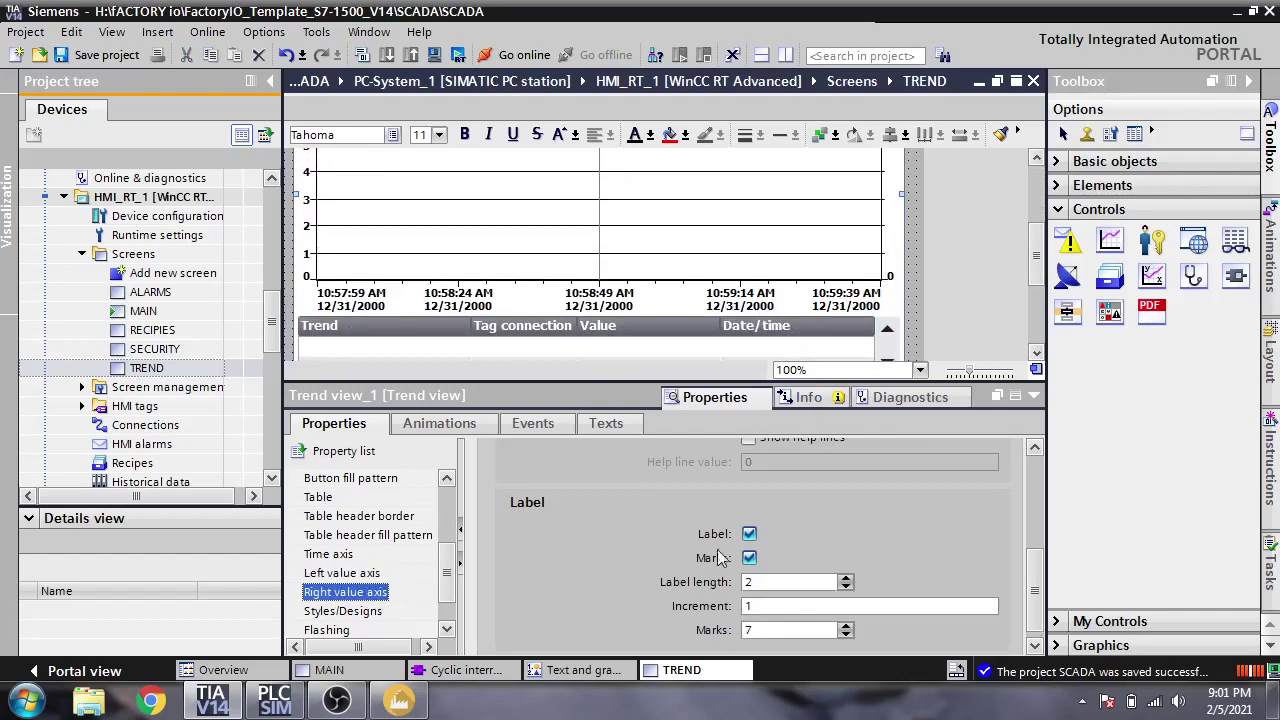
left_click(846, 635)
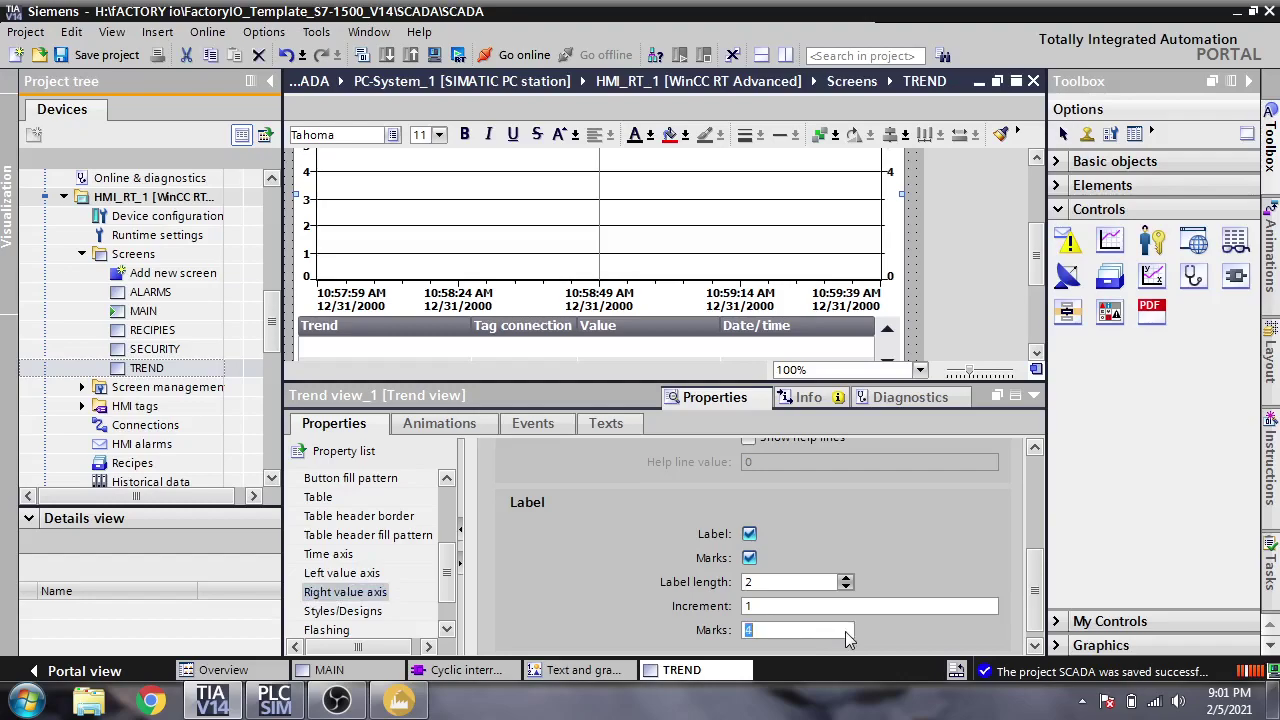
left_click_drag(1036, 590, 1033, 430)
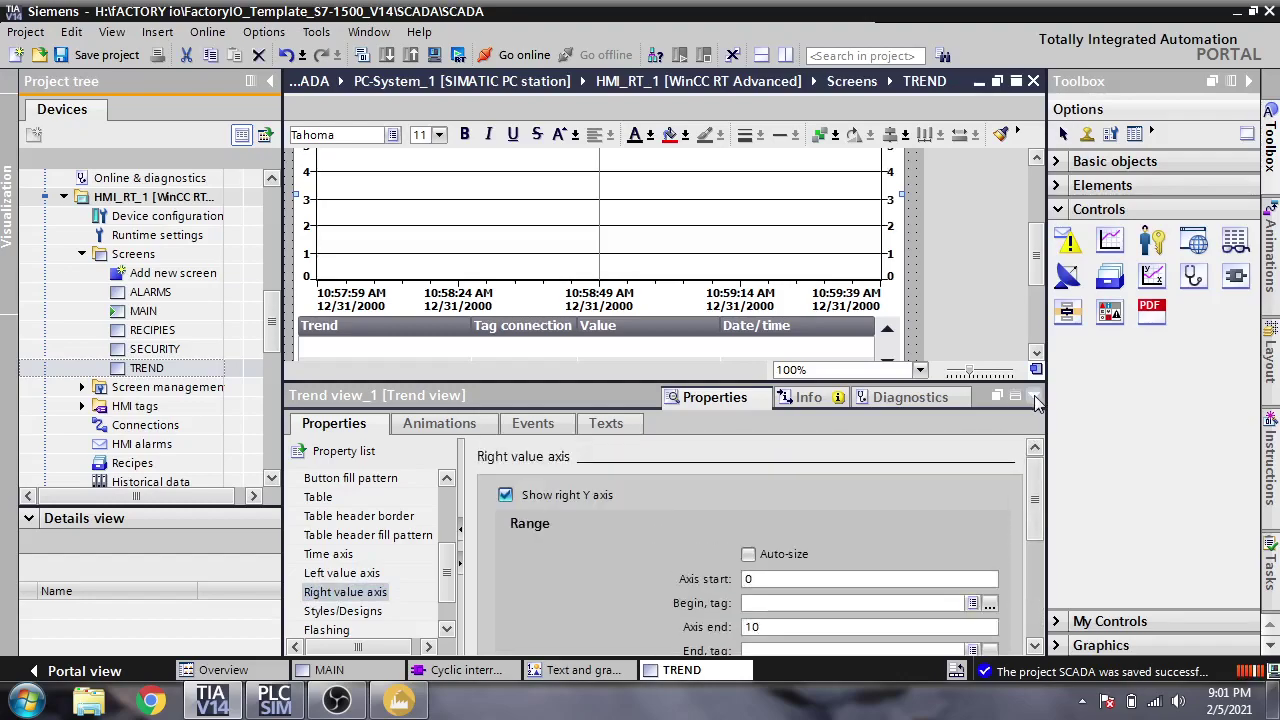
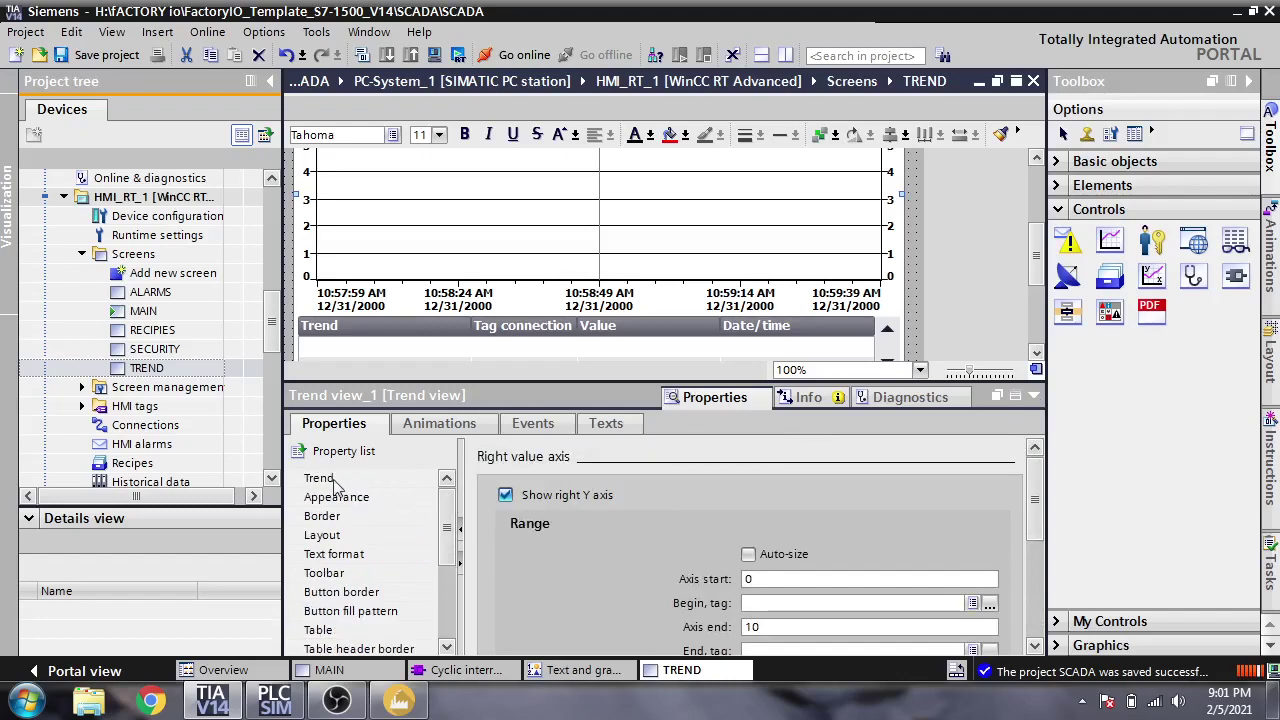
Step: Add a first trend, Trend_1, to the trend view and set its trend values to 10
left_click(320, 479)
scroll(566, 524, "down", 1)
left_click(578, 476)
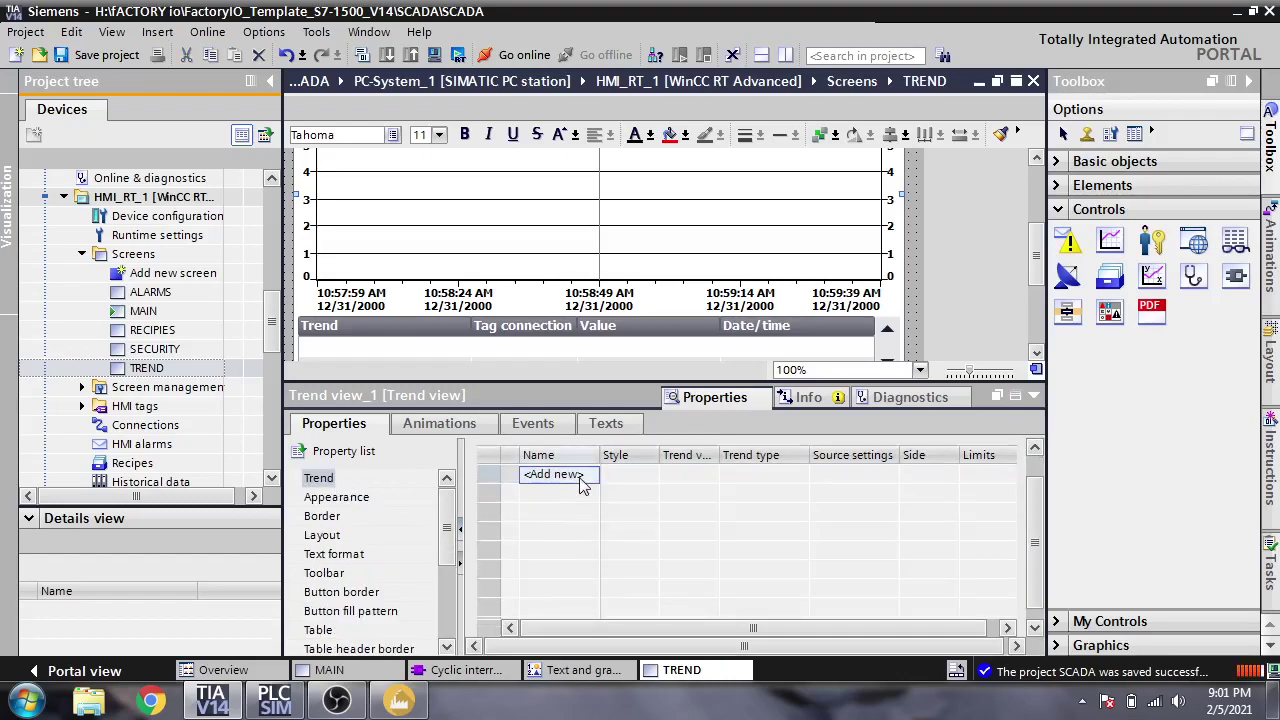
double_click(583, 480)
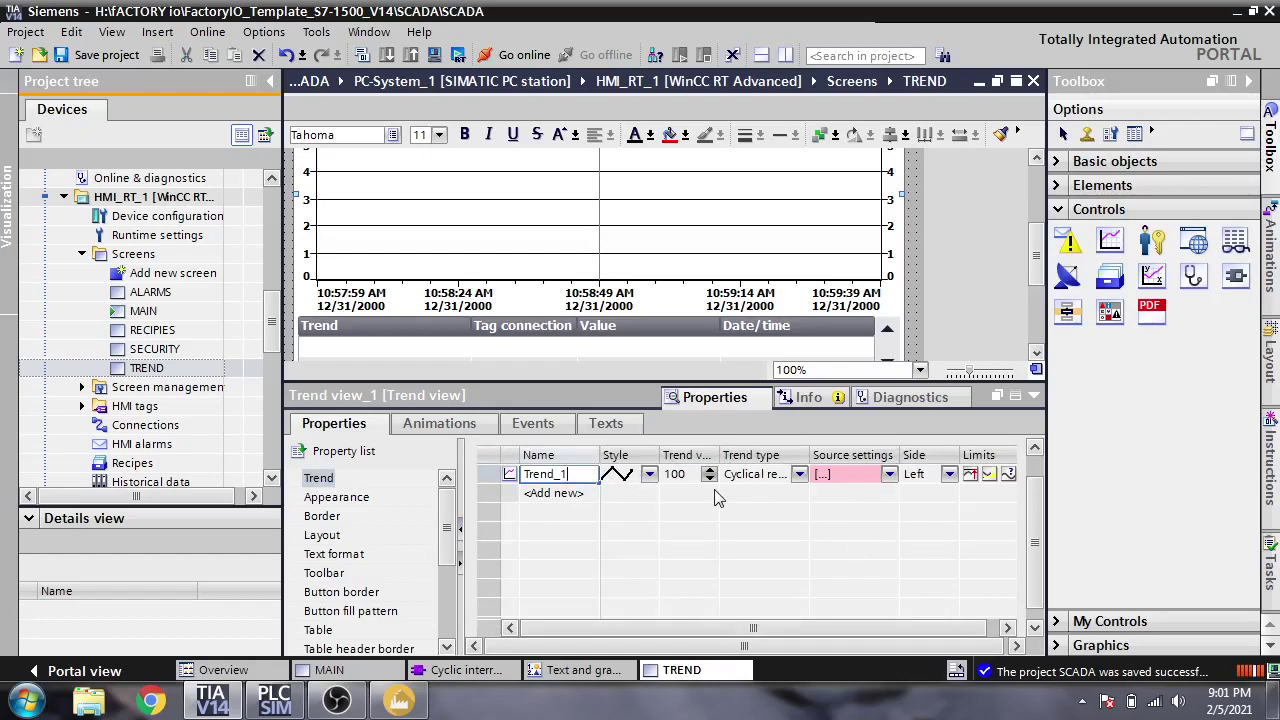
left_click(686, 478)
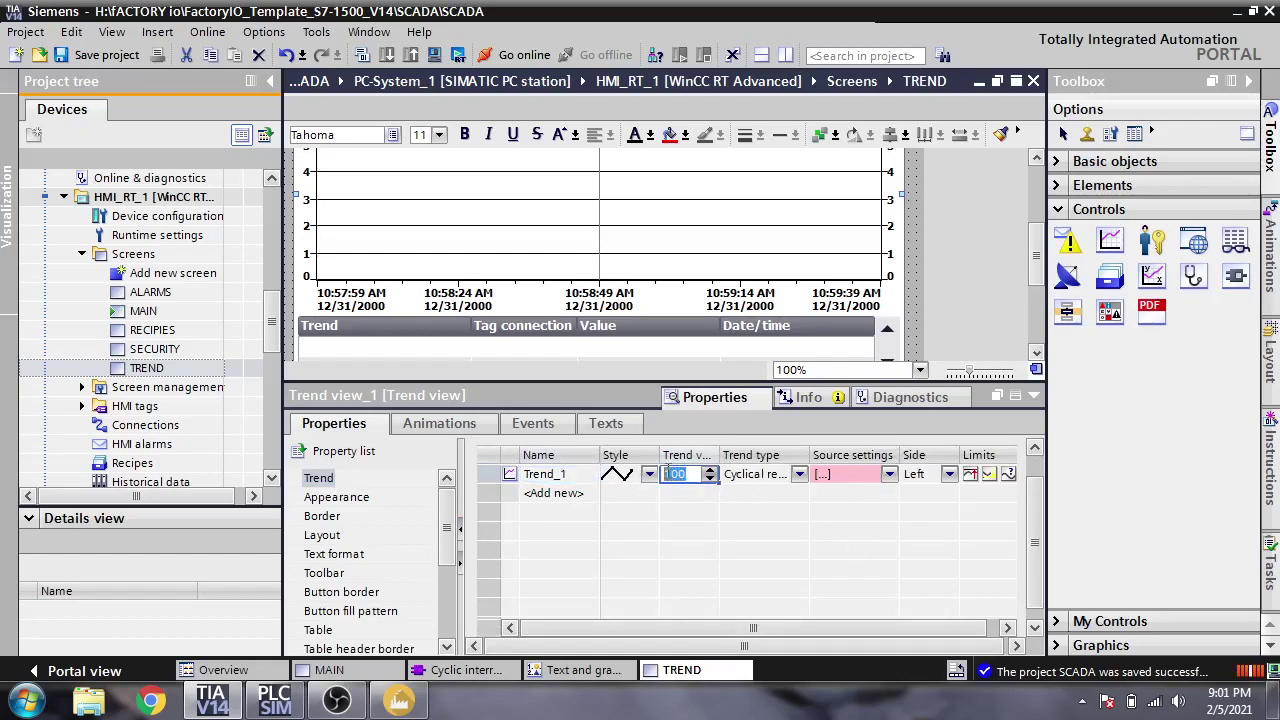
type("10")
key("Return")
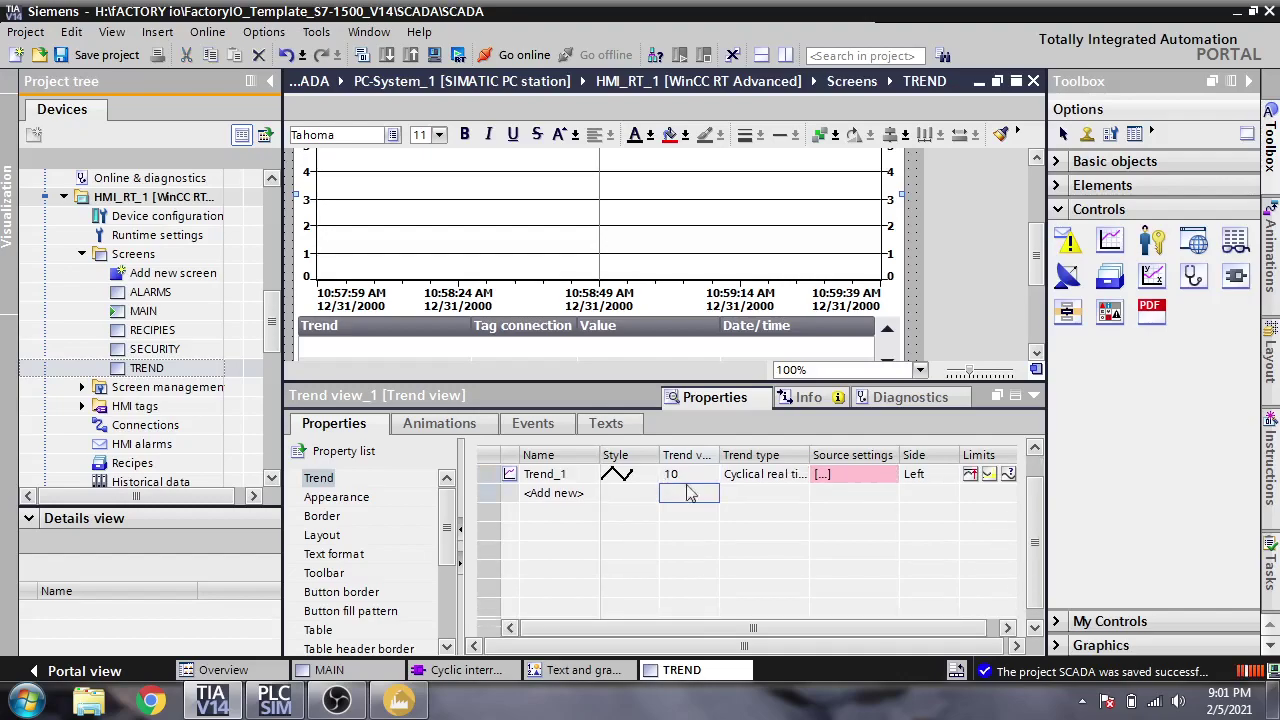
Step: Assign the Real PLC tag Set Point from the standard variable table as the process value of Trend_1
scroll(705, 640, "right", 2)
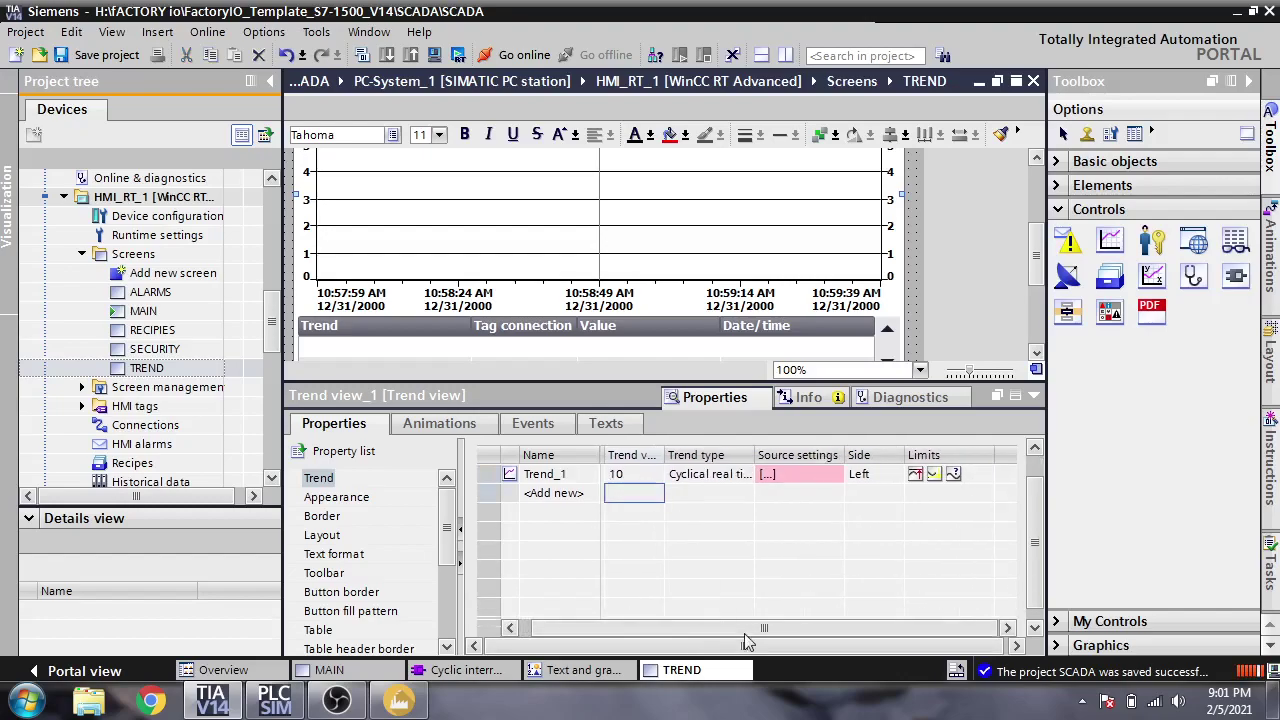
left_click(825, 476)
left_click(835, 475)
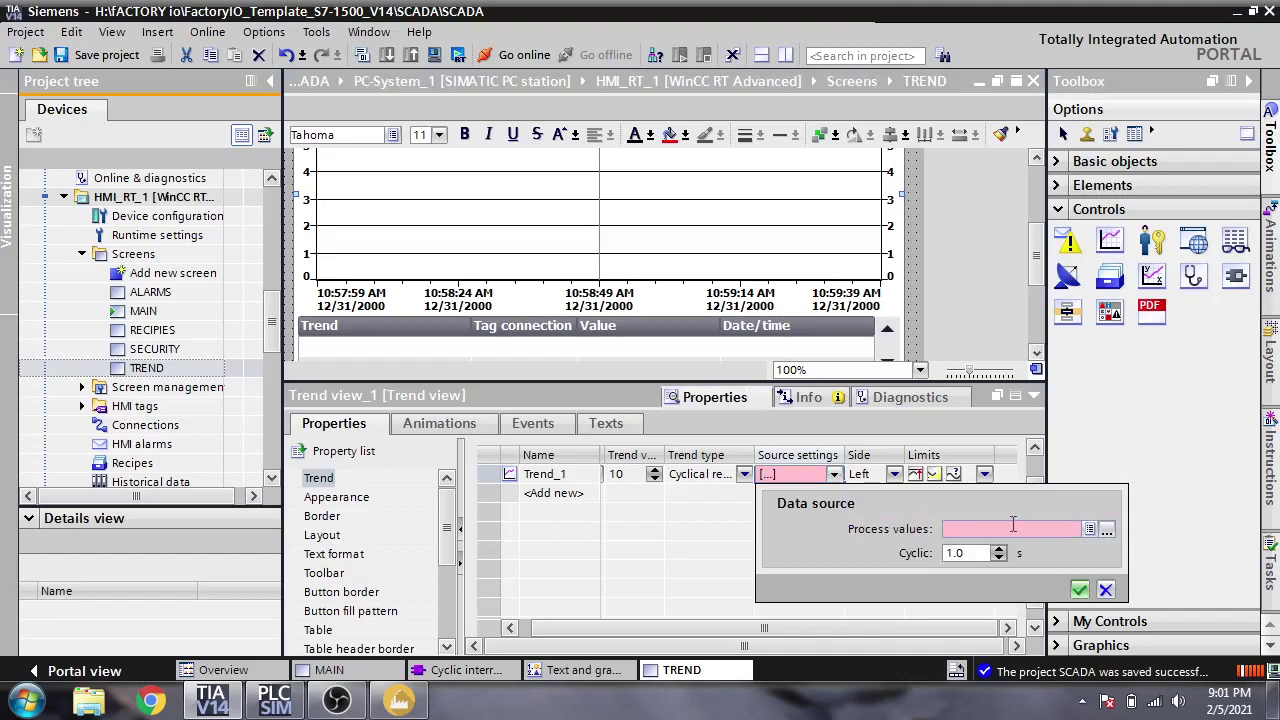
left_click(1106, 529)
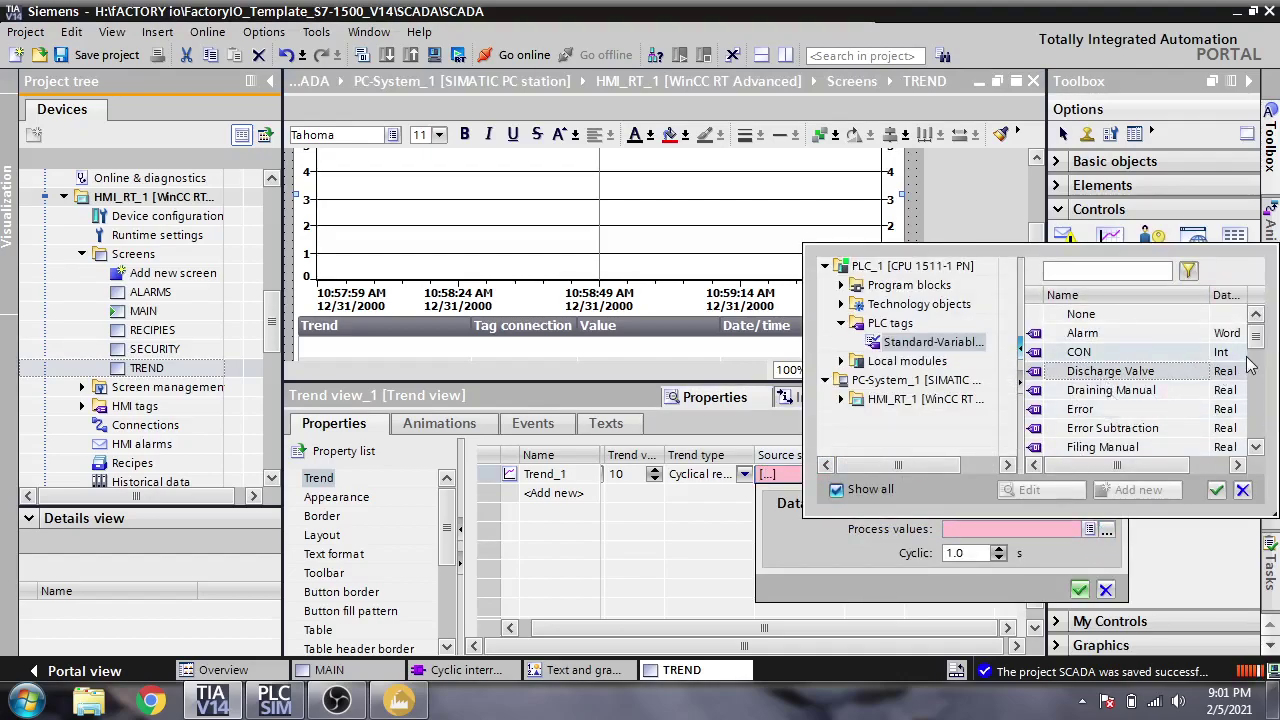
left_click_drag(1258, 338, 1262, 398)
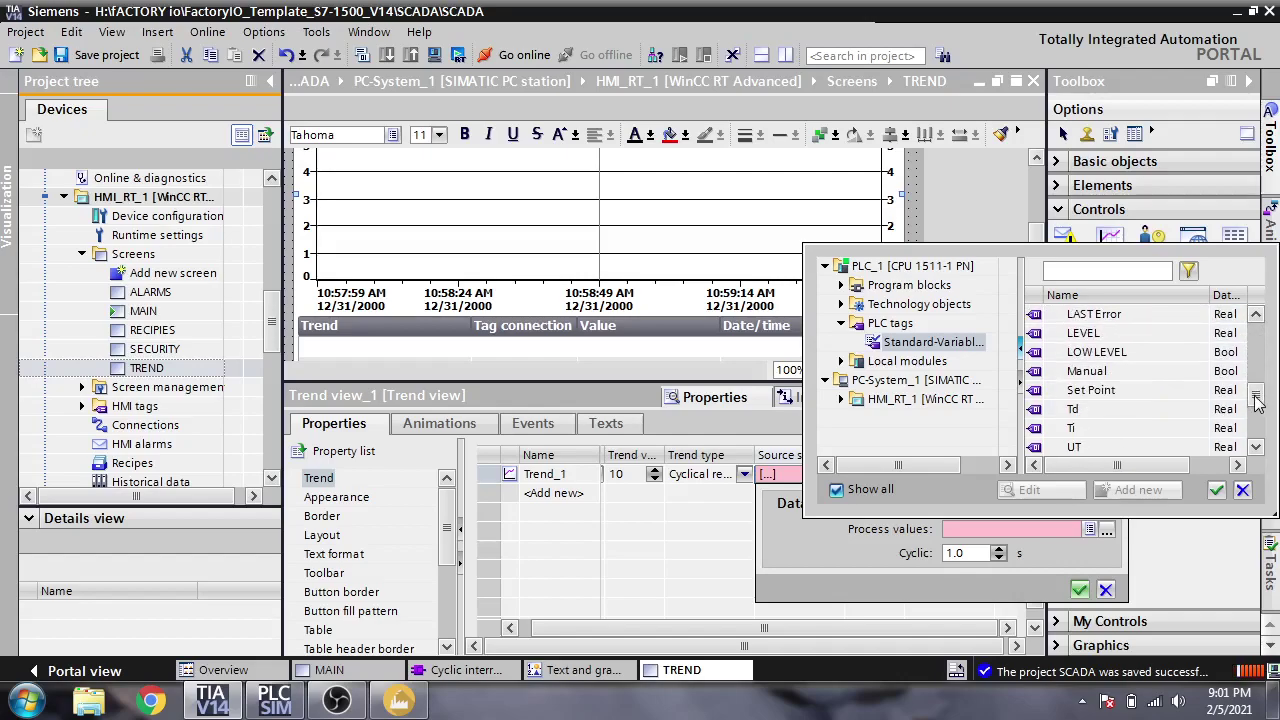
double_click(1155, 390)
left_click(1079, 589)
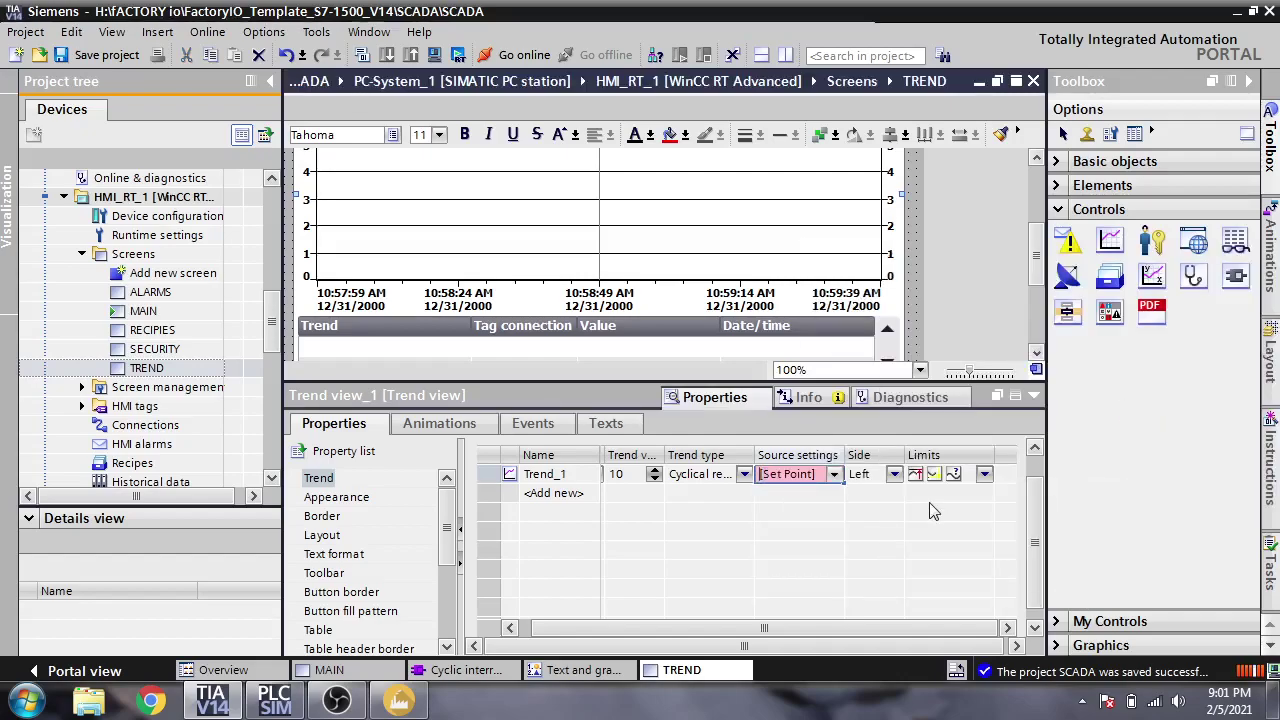
Step: Add a second trend, Trend_2, to the trend view and assign the HMI tag LEVEL as its process value
left_click_drag(817, 627, 728, 619)
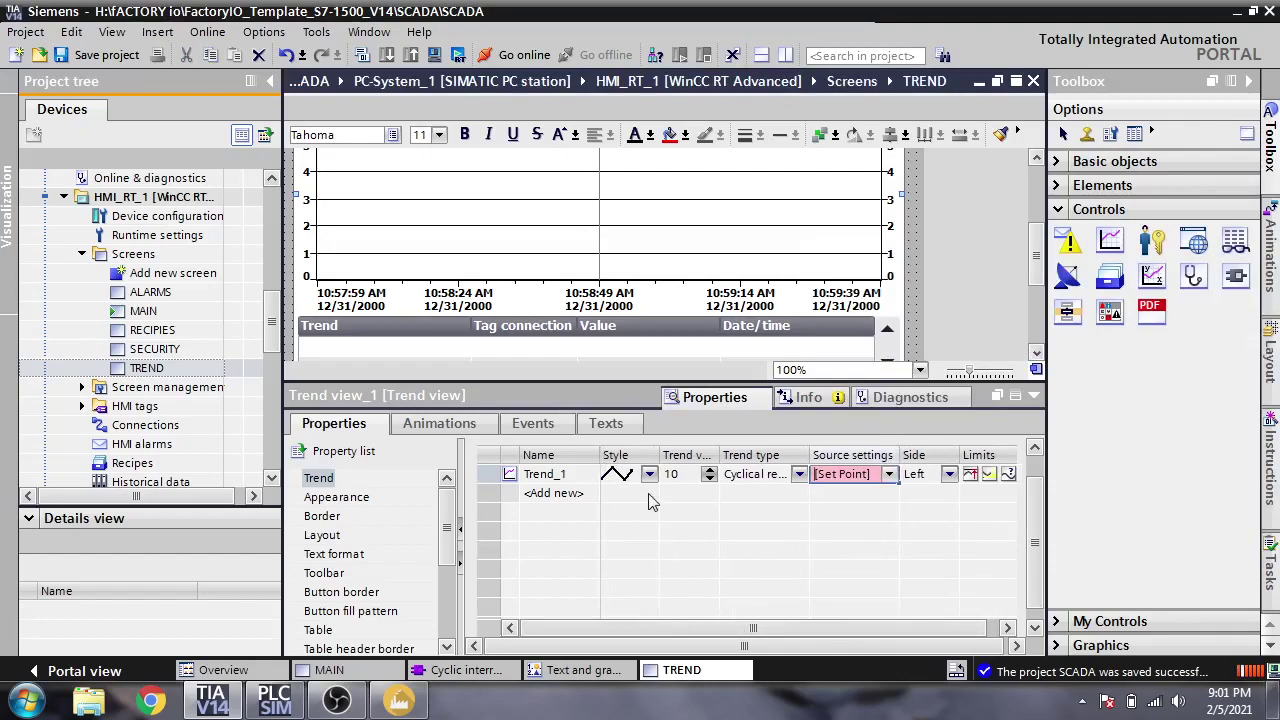
double_click(584, 494)
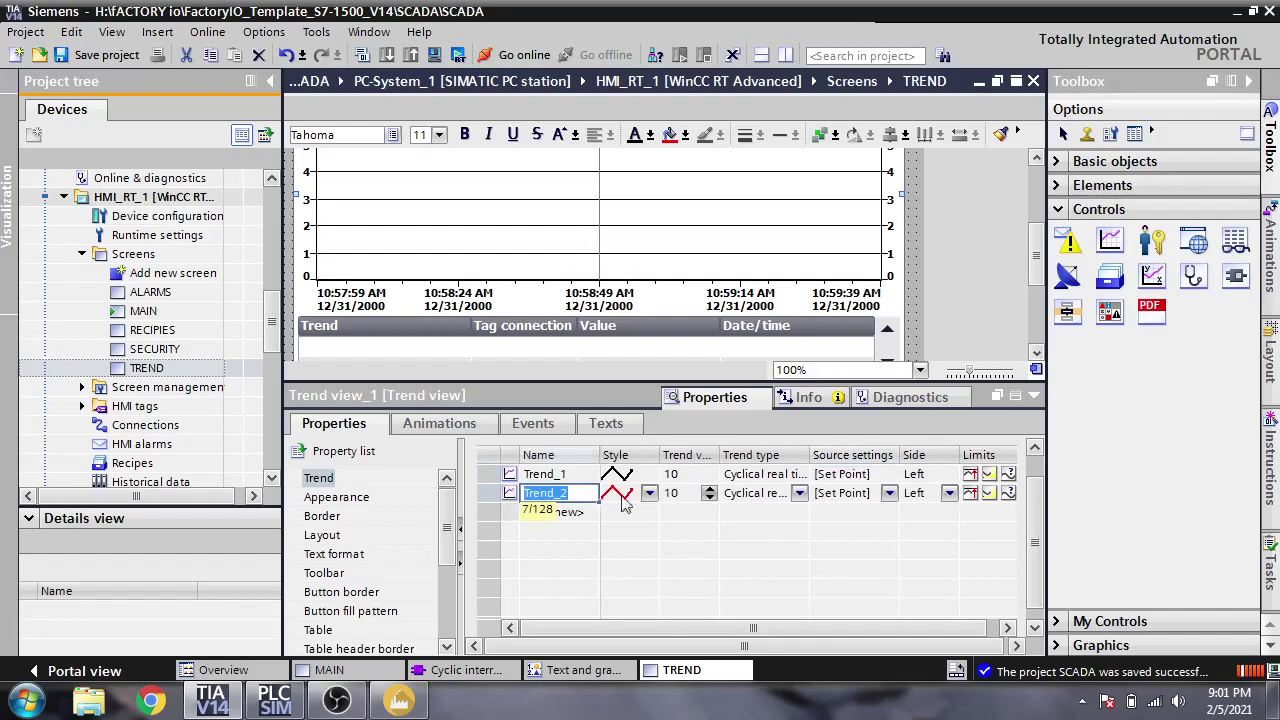
left_click(893, 497)
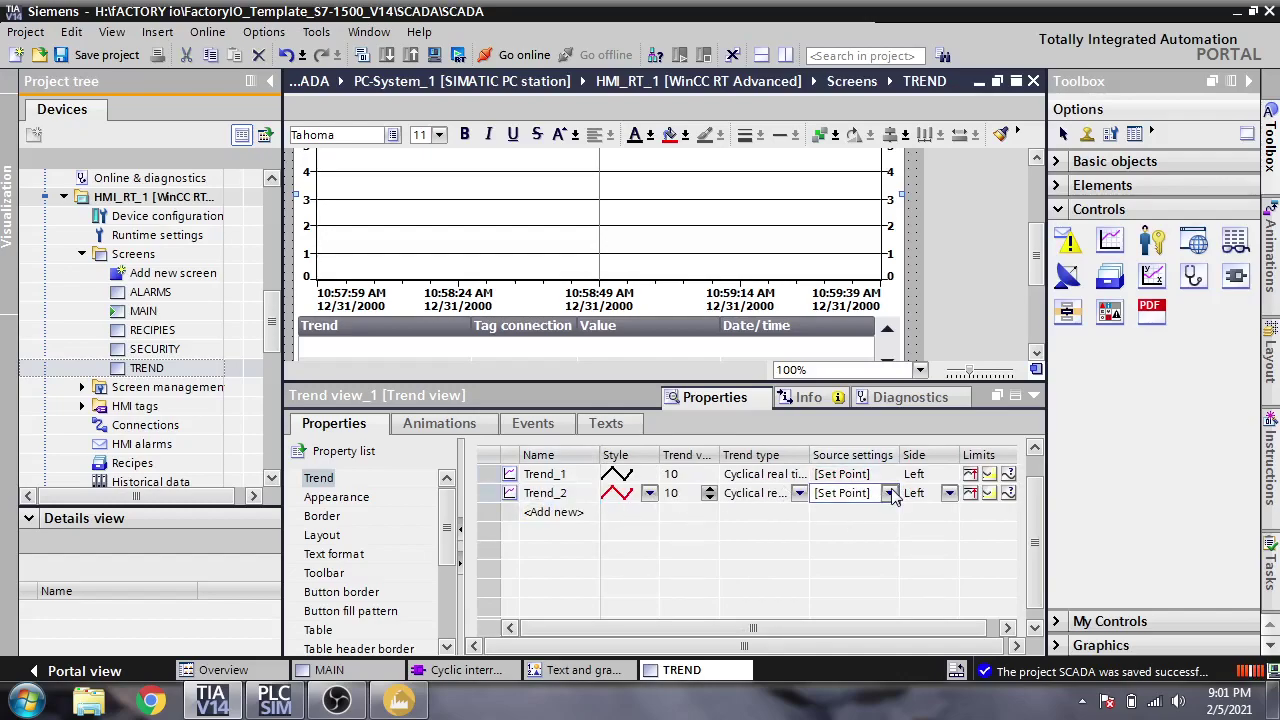
left_click(889, 494)
left_click(1161, 548)
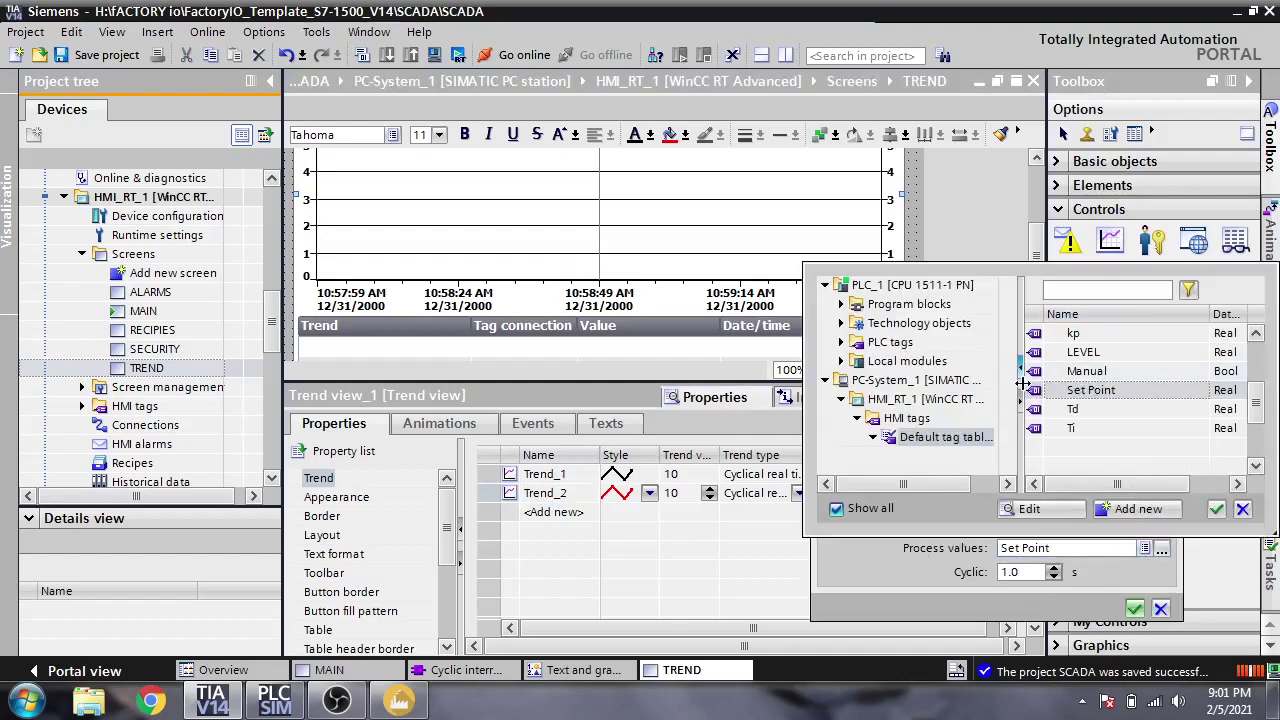
double_click(1082, 352)
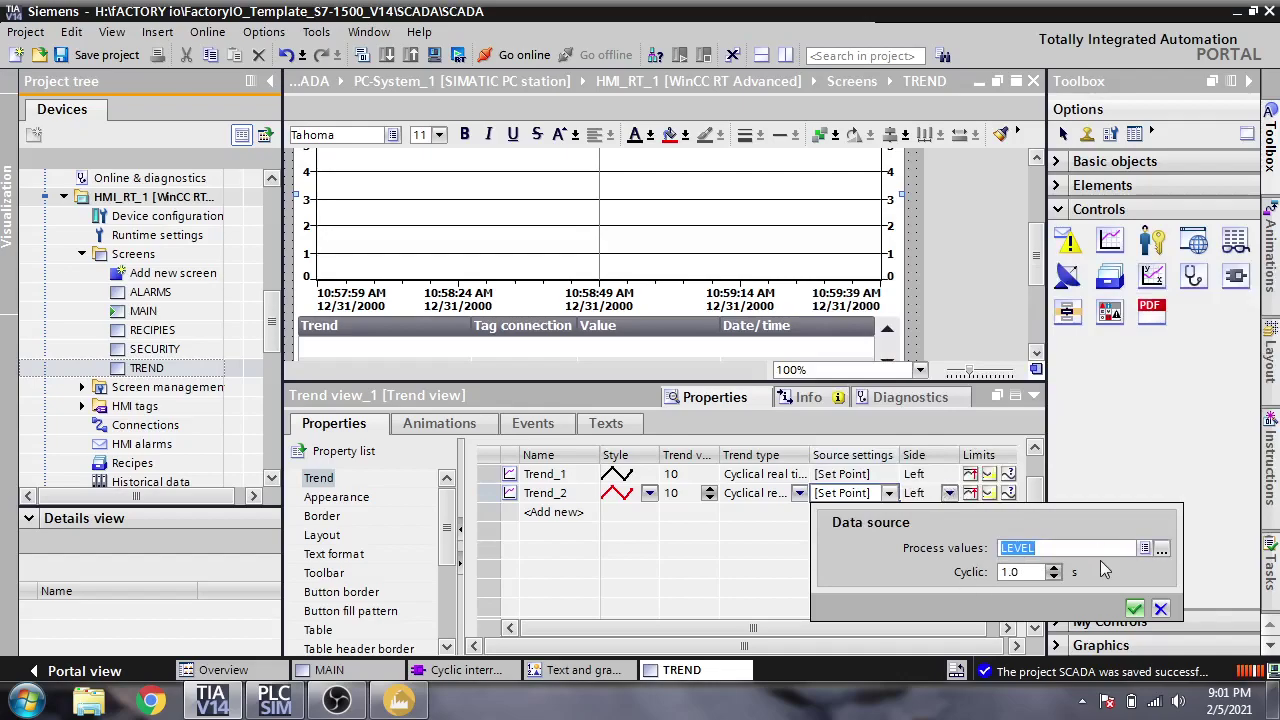
left_click(1134, 609)
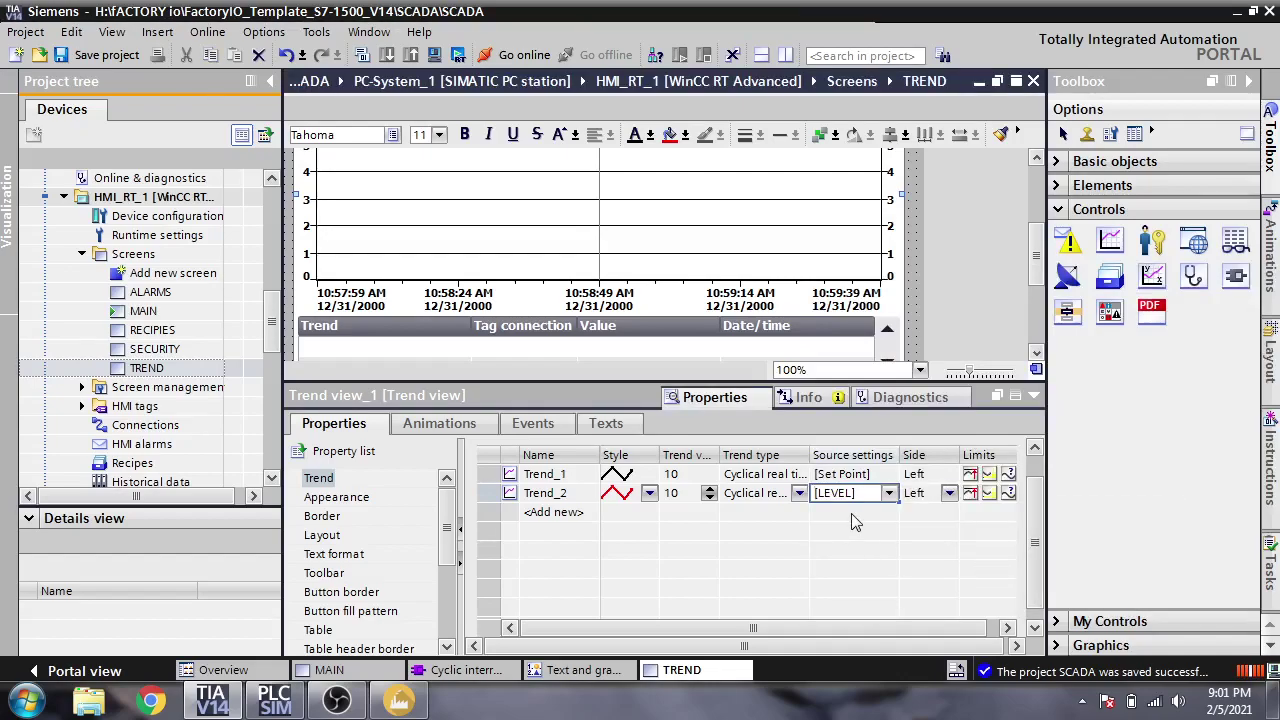
left_click(817, 518)
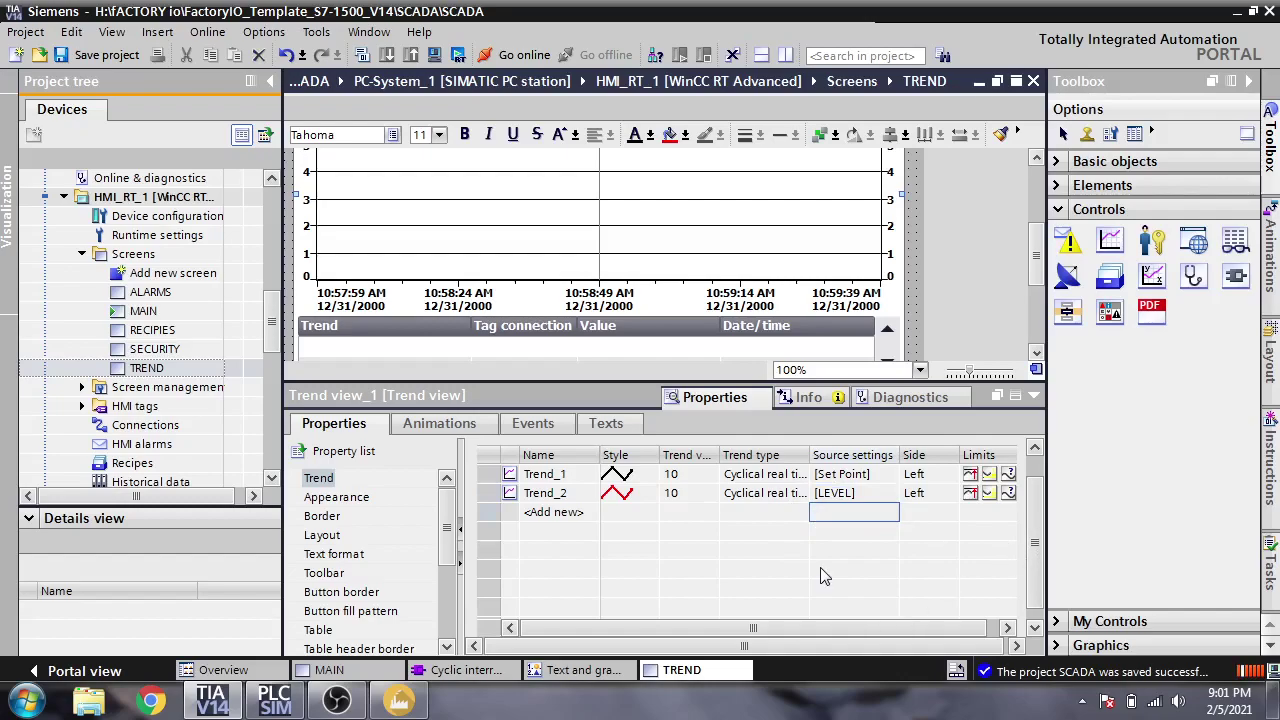
mouse_move(719, 455)
left_mouse_down()
mouse_move(775, 457)
mouse_move(741, 456)
left_mouse_up()
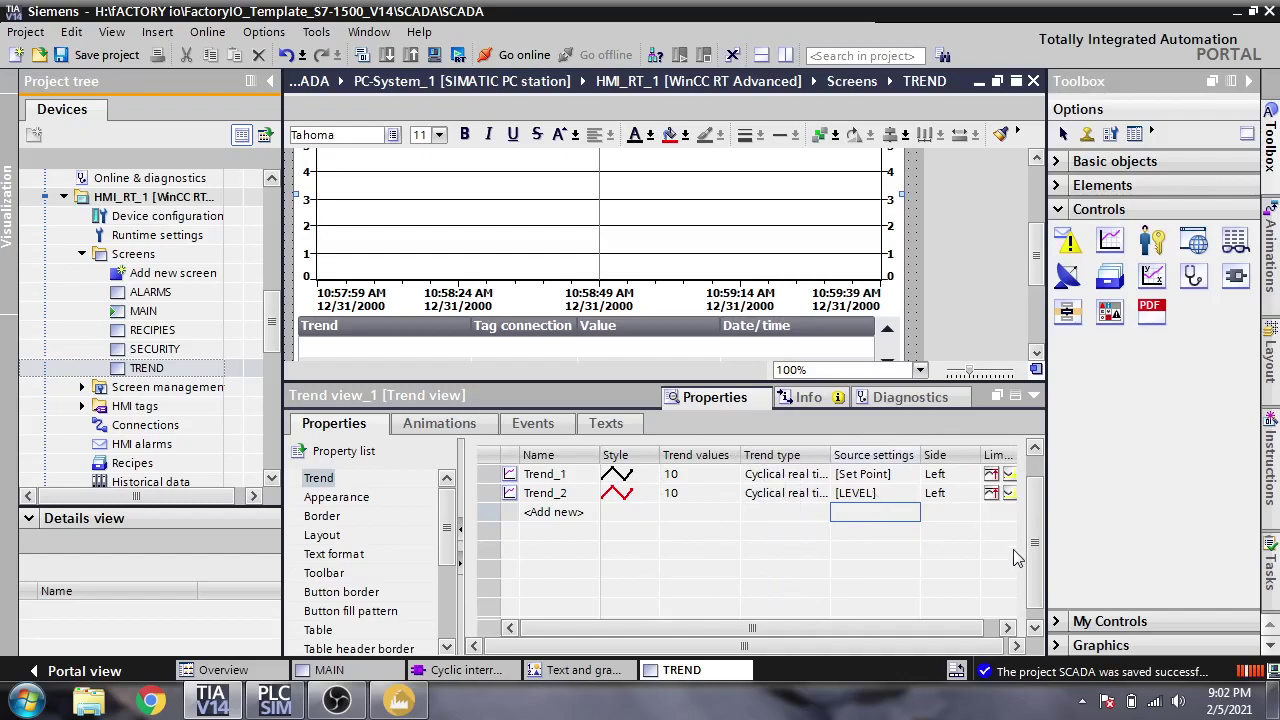
scroll(1032, 550, "up", 2)
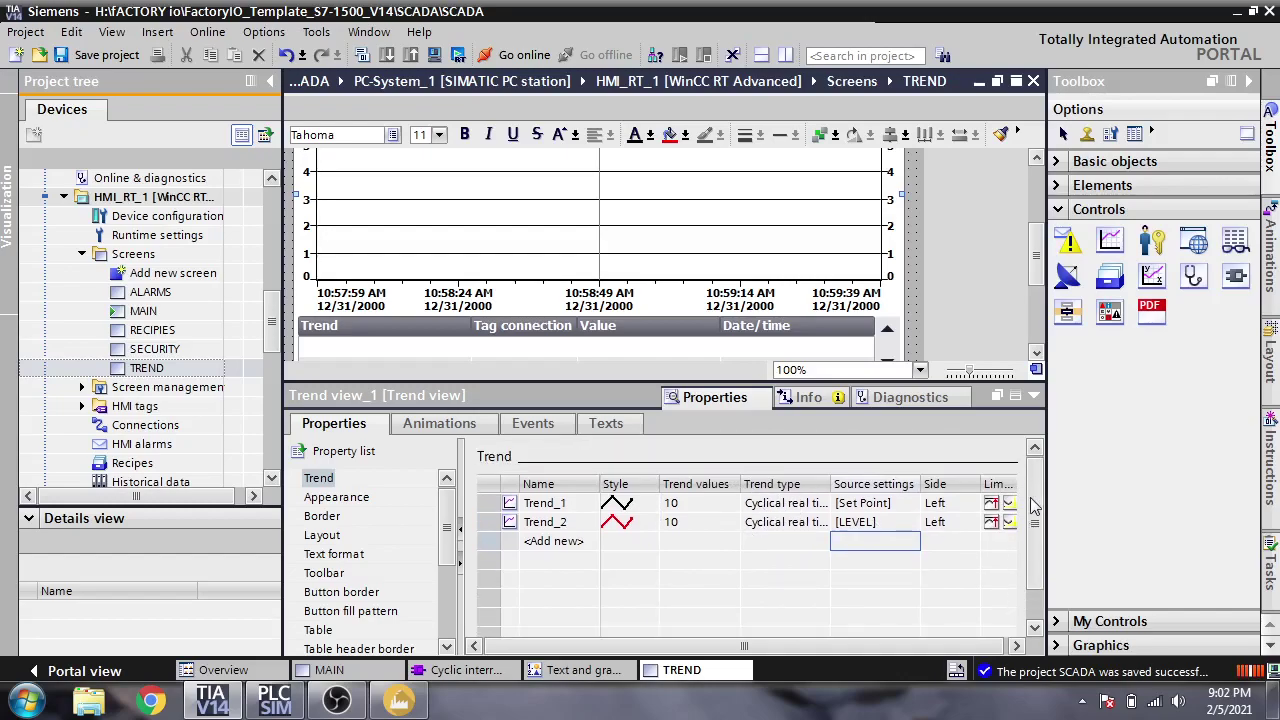
Step: Start a compilation of PC-System_1 and save the project
left_click(1032, 396)
left_click(849, 457)
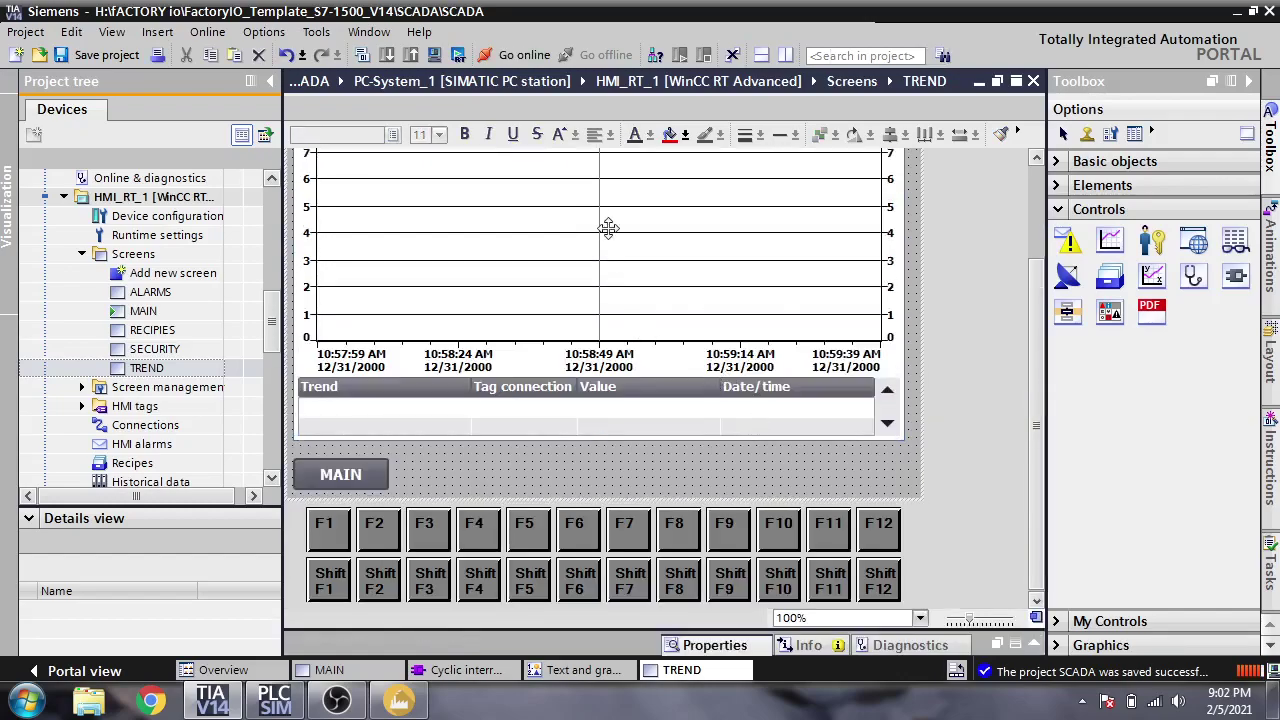
left_click(361, 54)
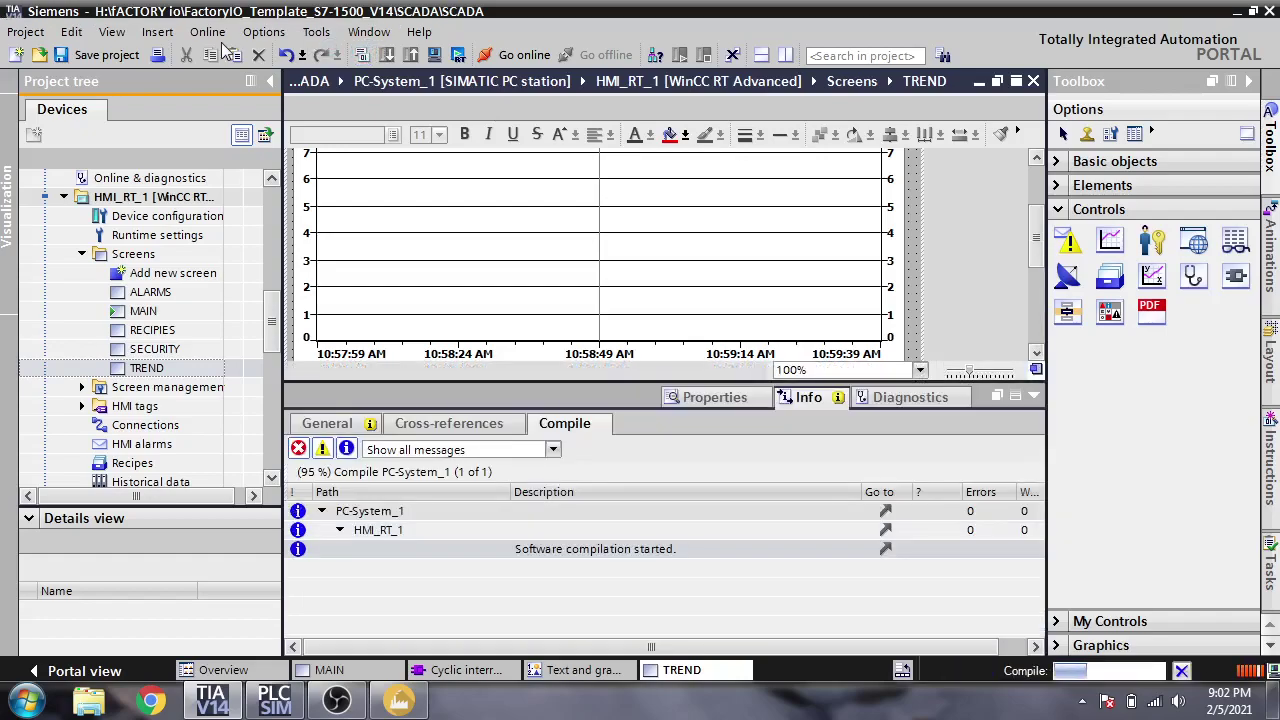
left_click(100, 54)
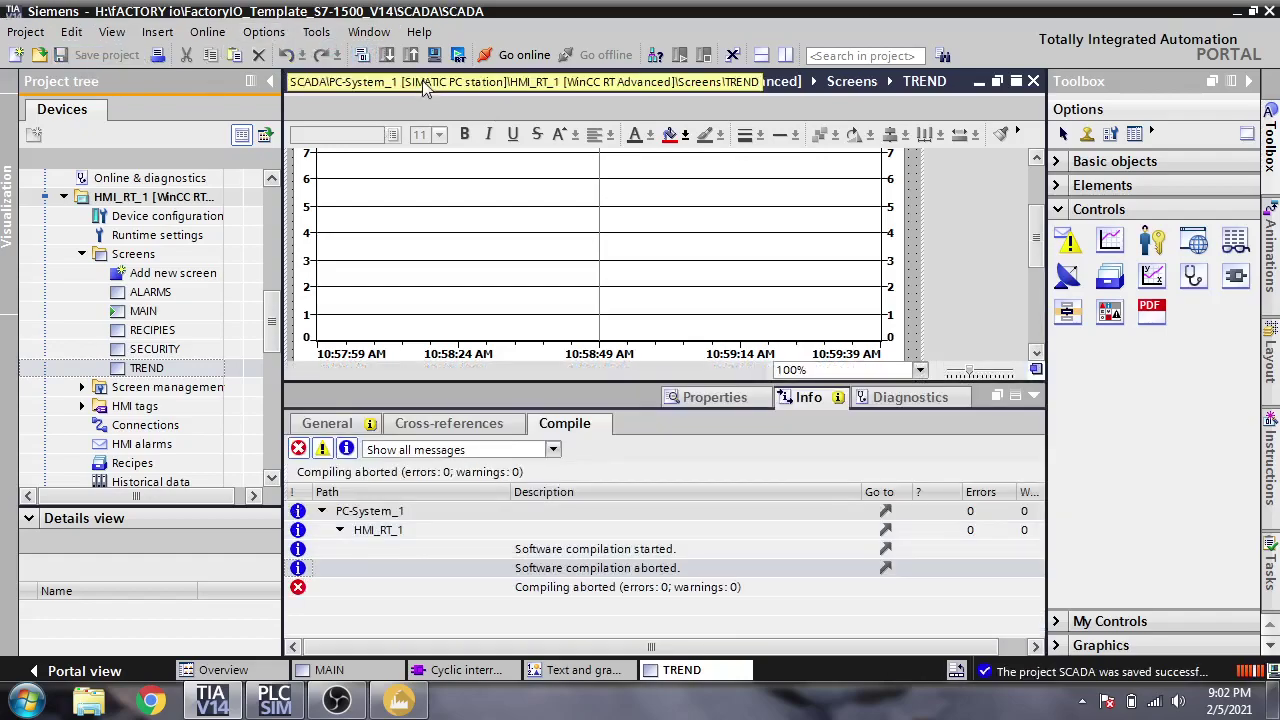
Step: Simulate the HMI starting with the TREND screen to check both curves, and shut the runtime down from the MAIN screen
left_click(435, 54)
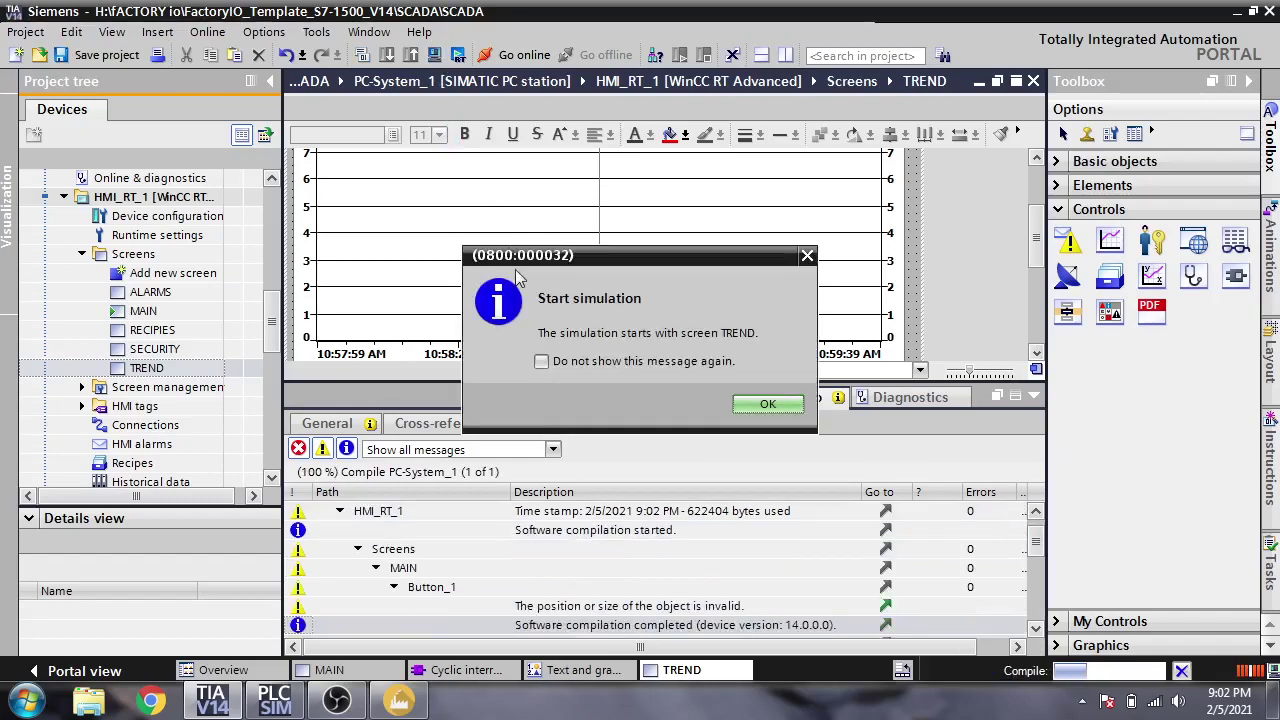
left_click(766, 406)
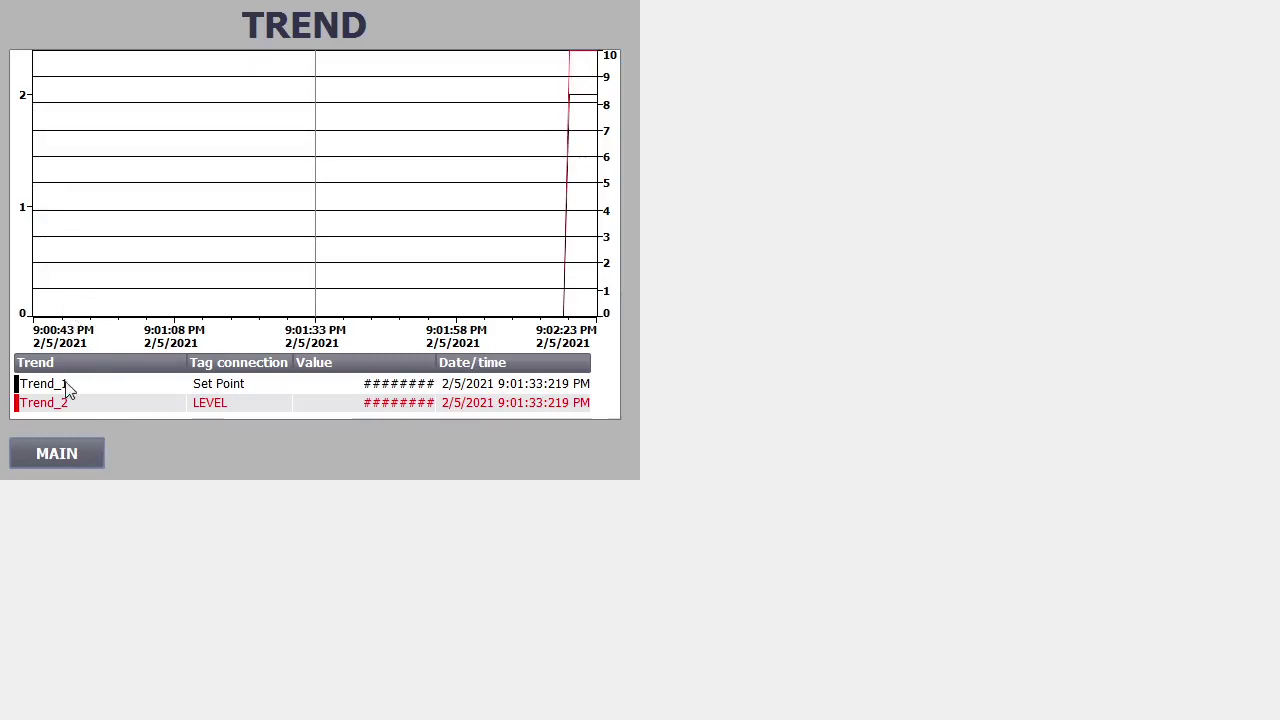
left_click(78, 455)
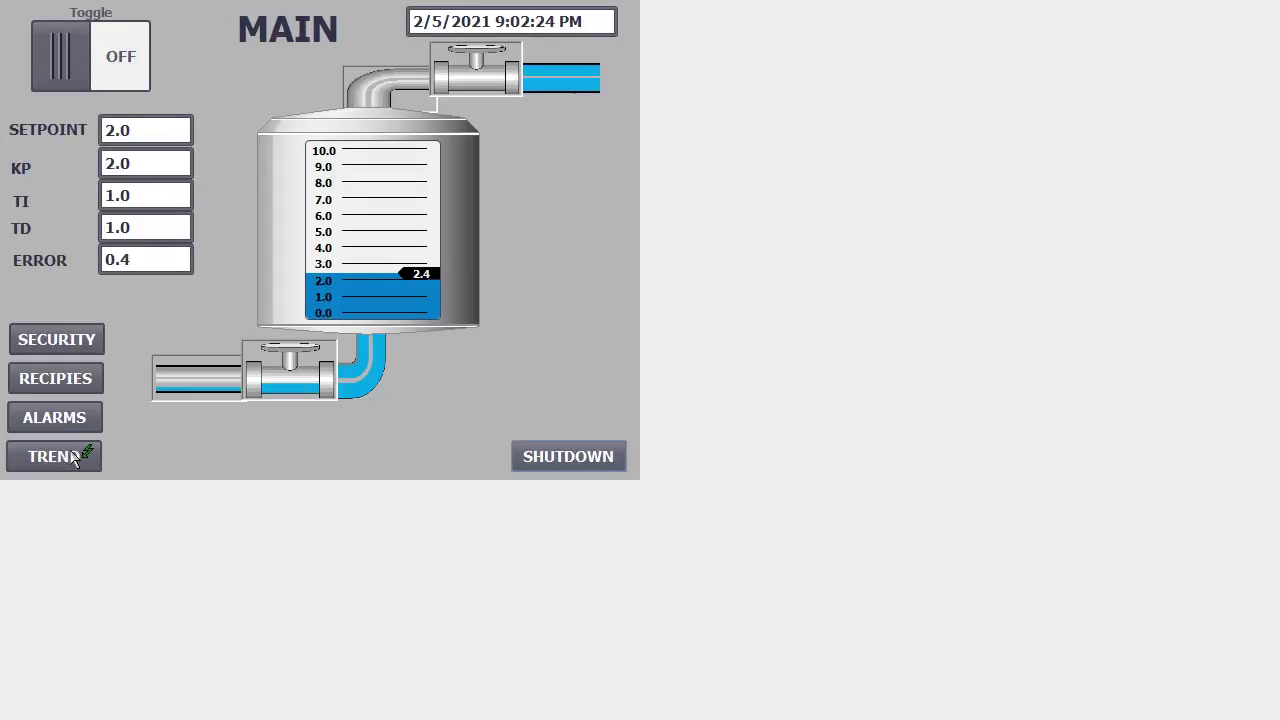
left_click(540, 455)
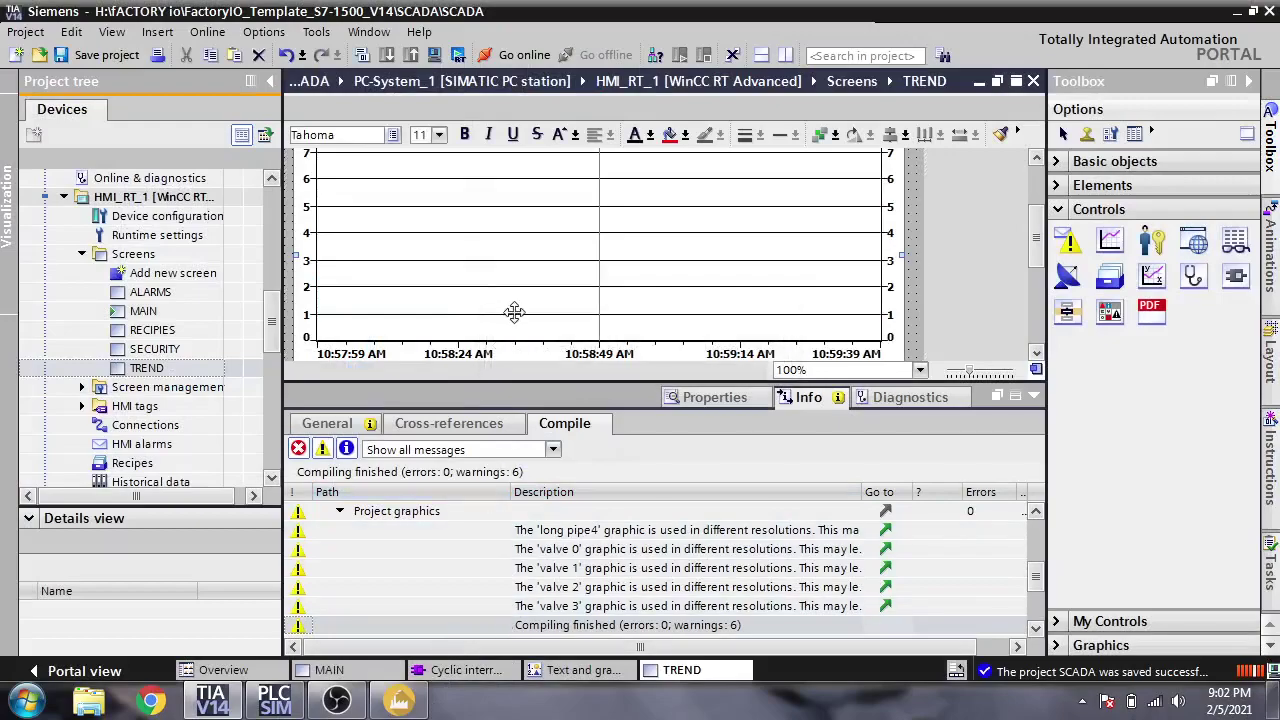
Step: Start the simulation from the MAIN screen and set the SETPOINT to 3
left_click(1030, 398)
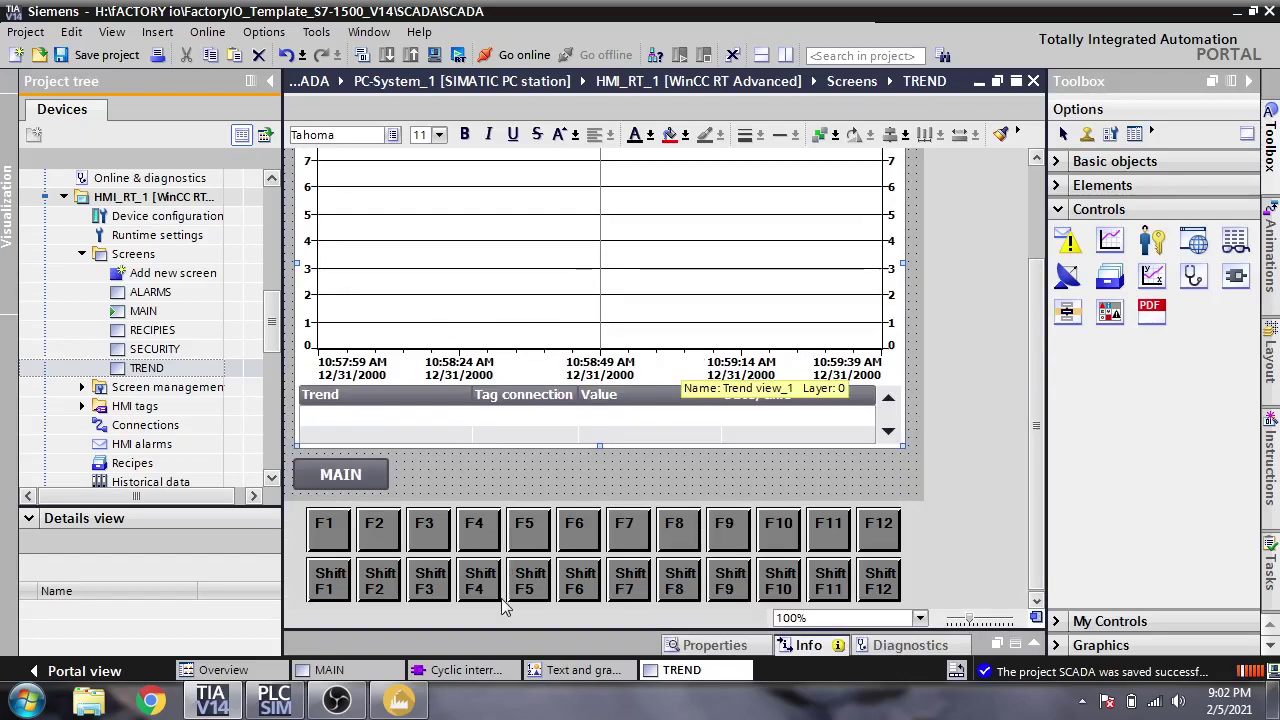
left_click(382, 672)
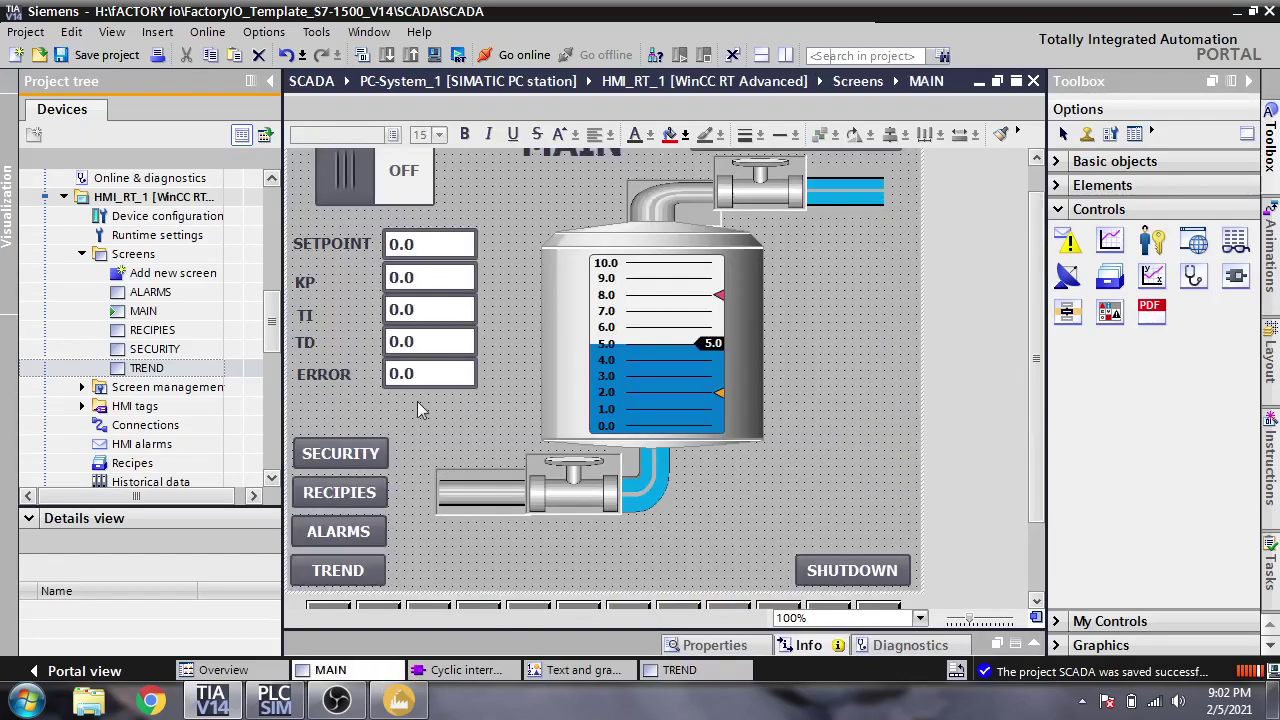
left_click(446, 60)
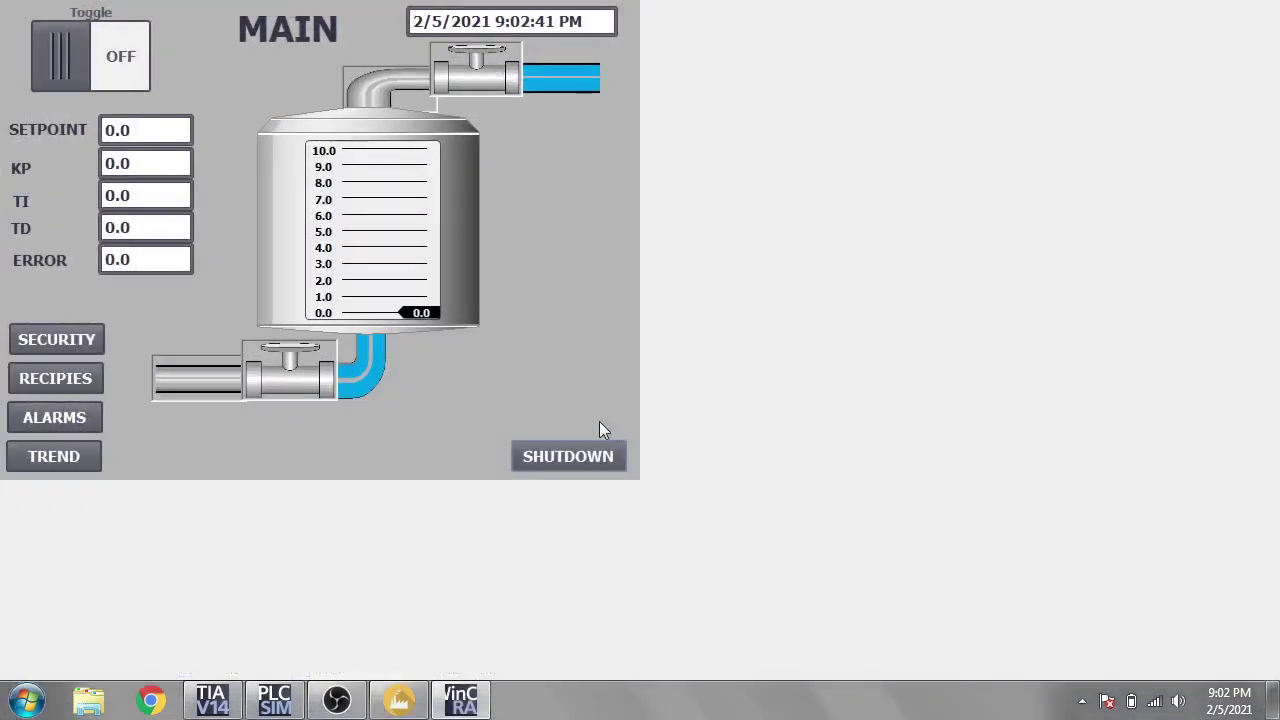
left_click(154, 135)
type("3")
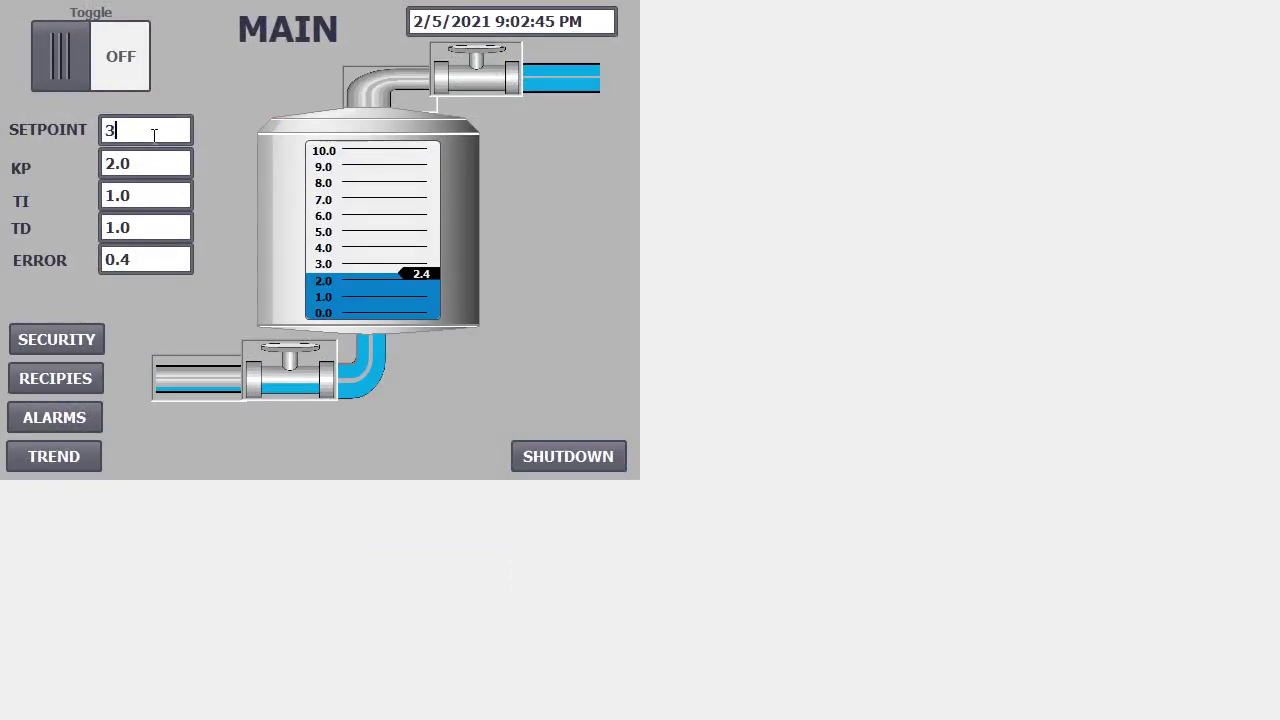
key("Return")
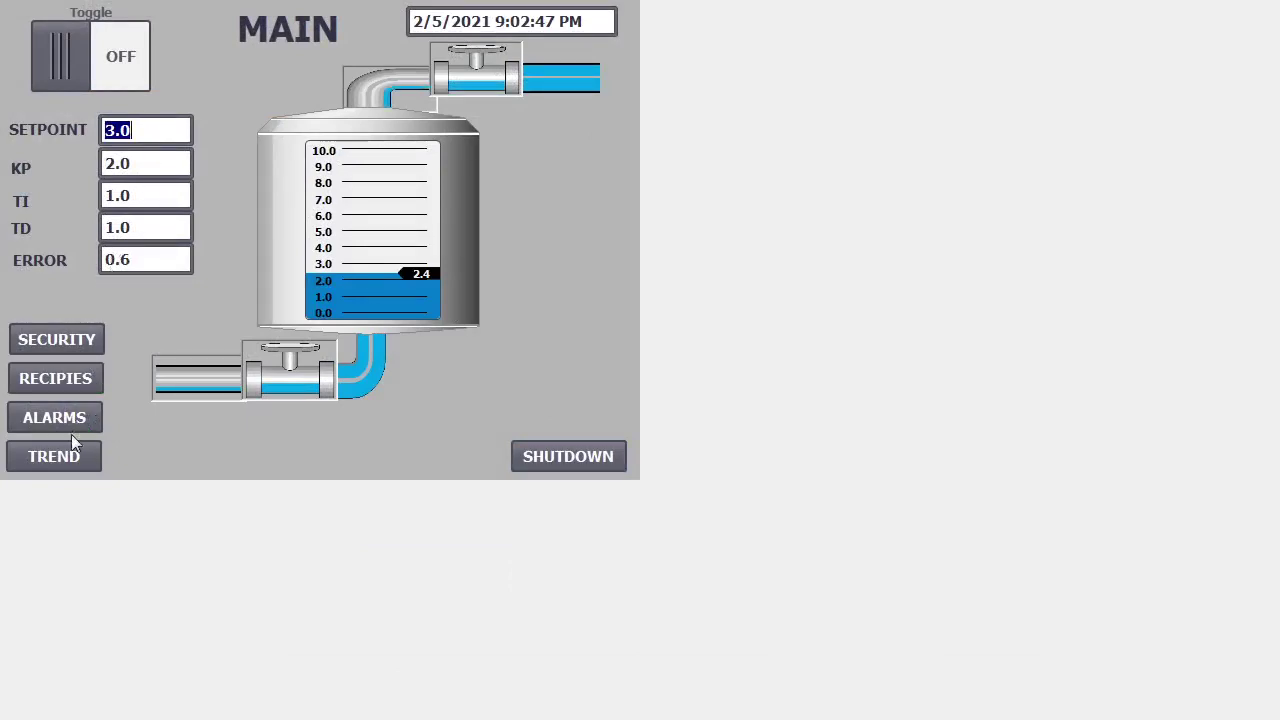
Step: Check the live curves on the runtime TREND screen, and shut down the simulation to return to the TREND screen in the editor
left_click(72, 445)
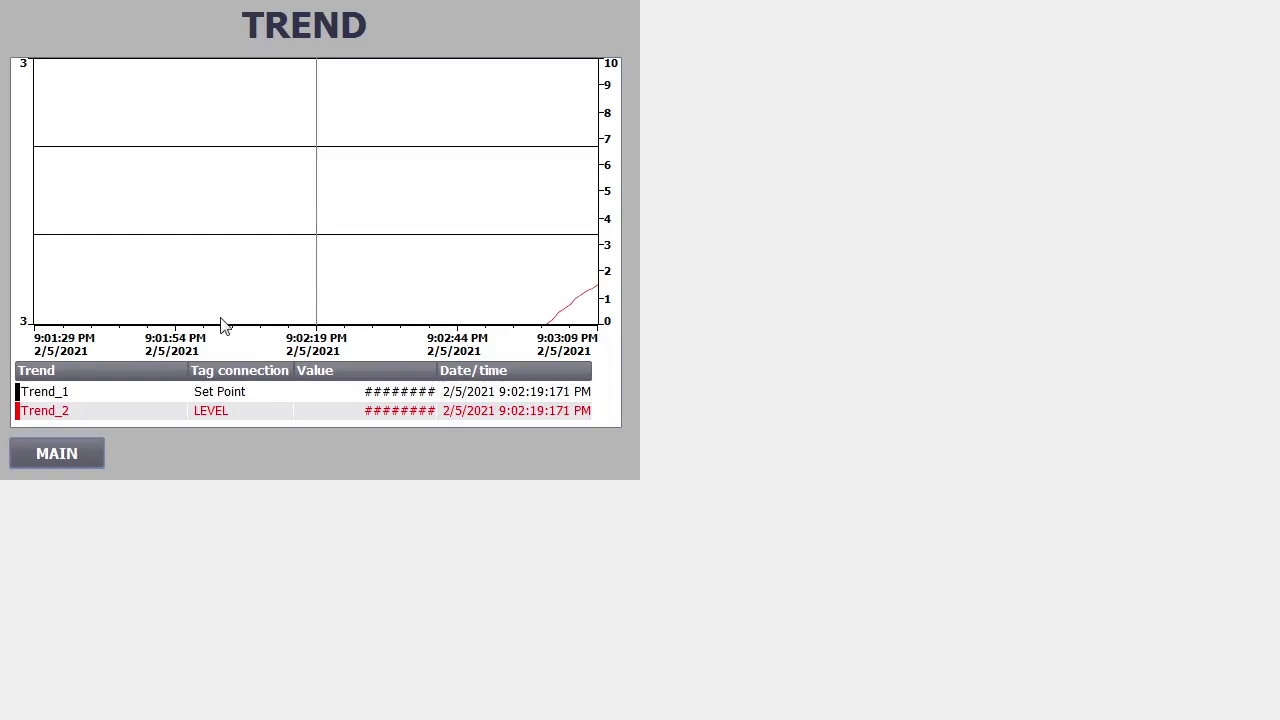
left_click(94, 453)
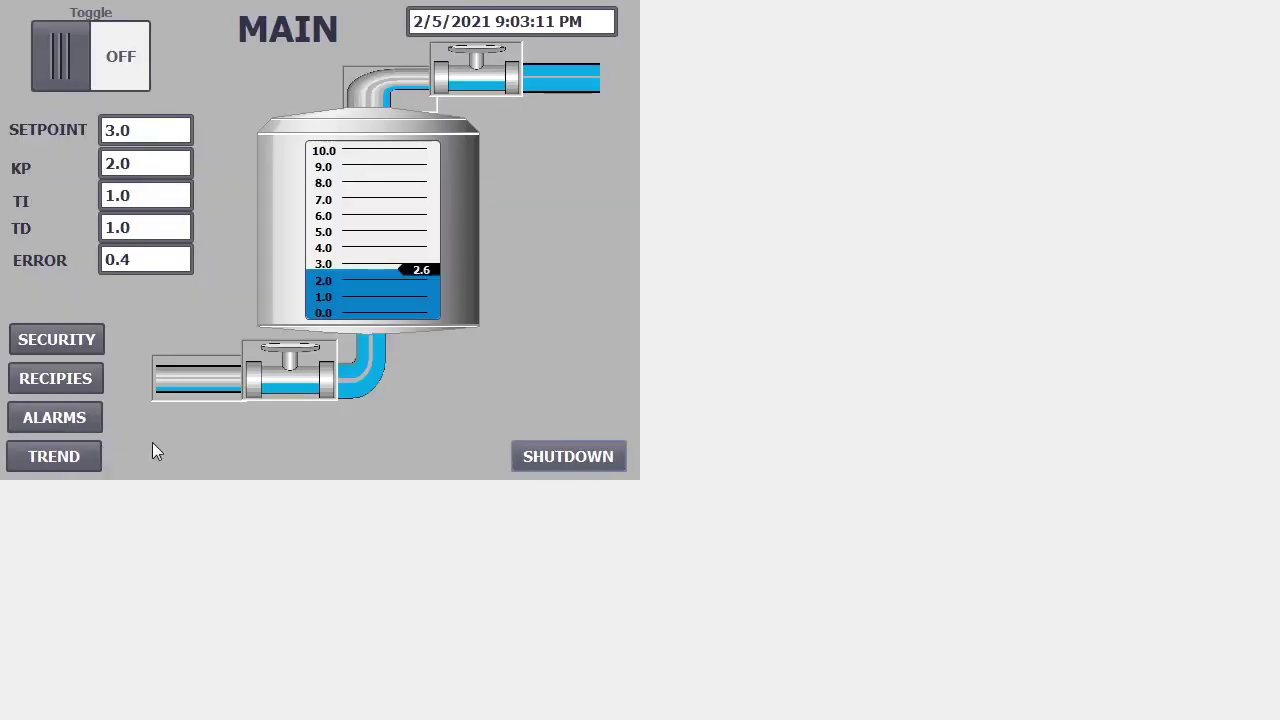
left_click(514, 462)
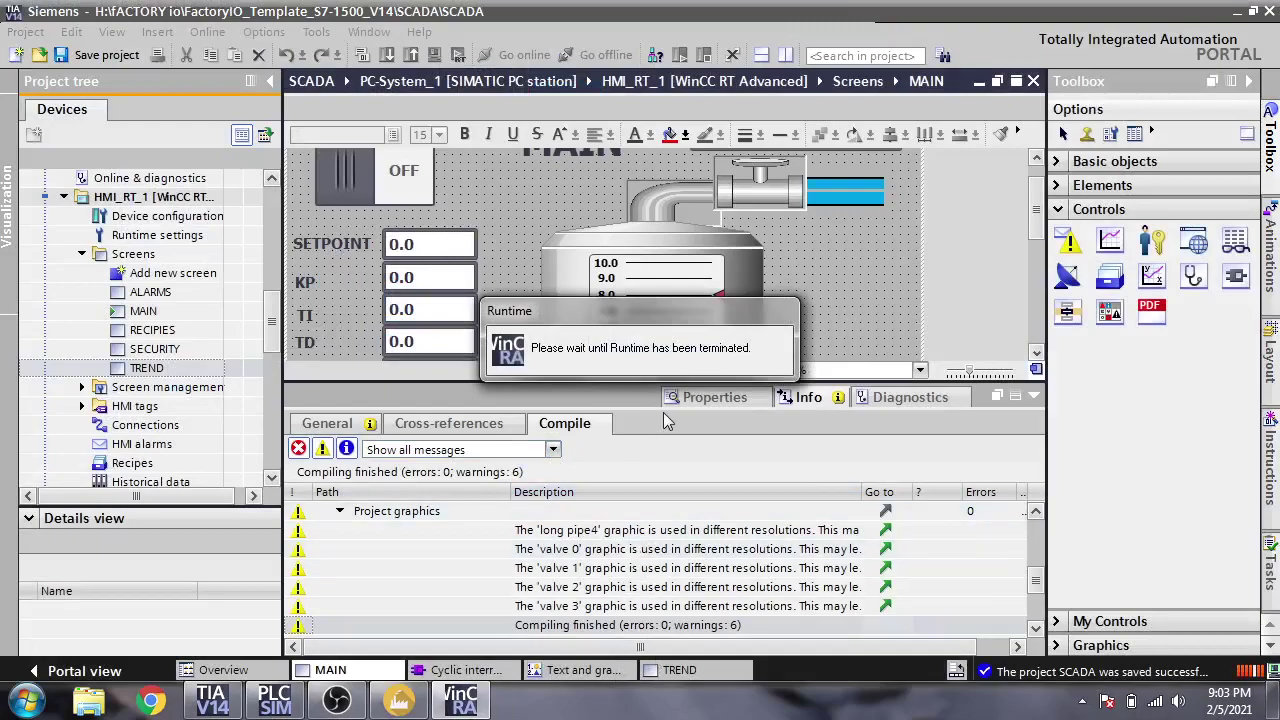
left_click(669, 674)
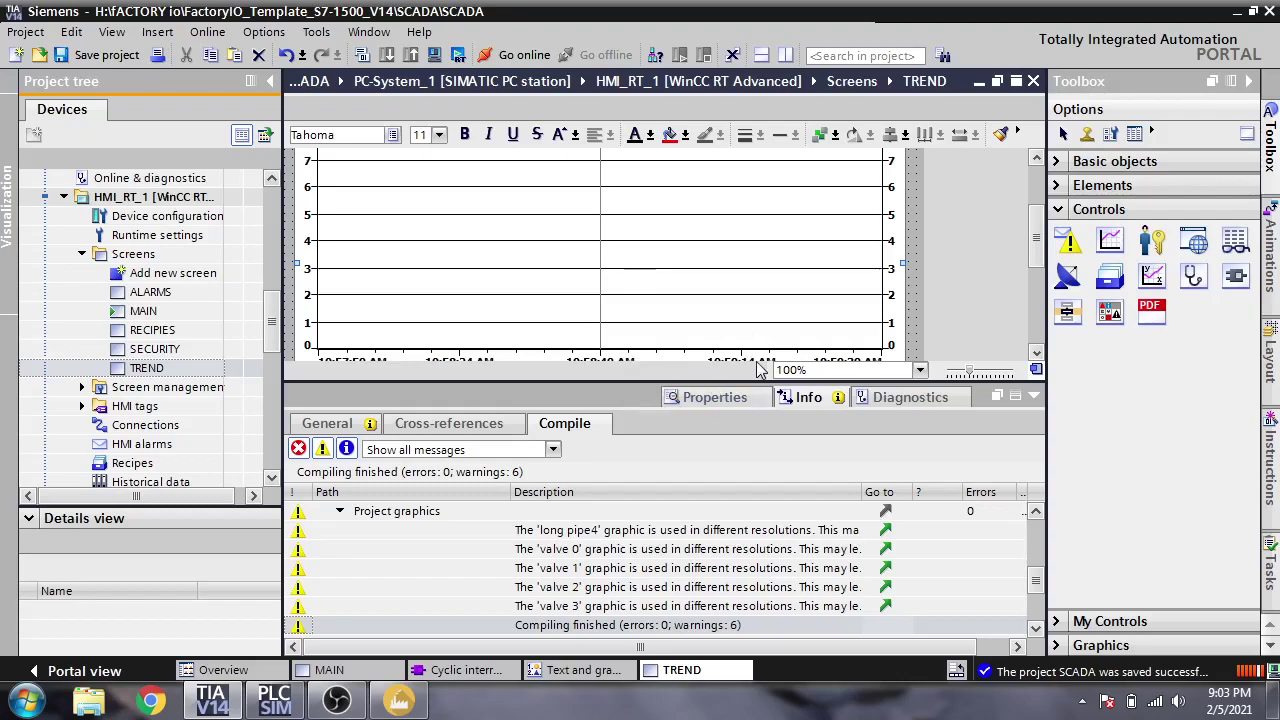
Step: Set the trend values of both Trend_1 and Trend_2 in the trend view to 100
left_click(1015, 397)
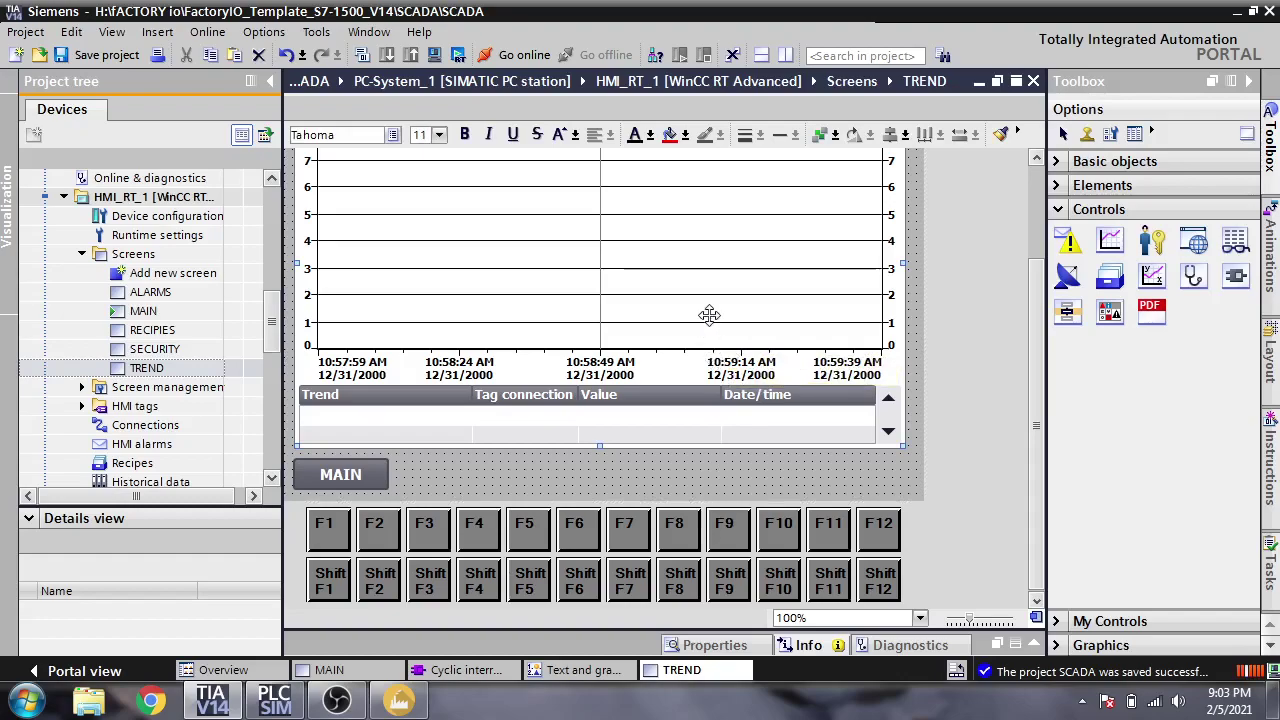
double_click(645, 471)
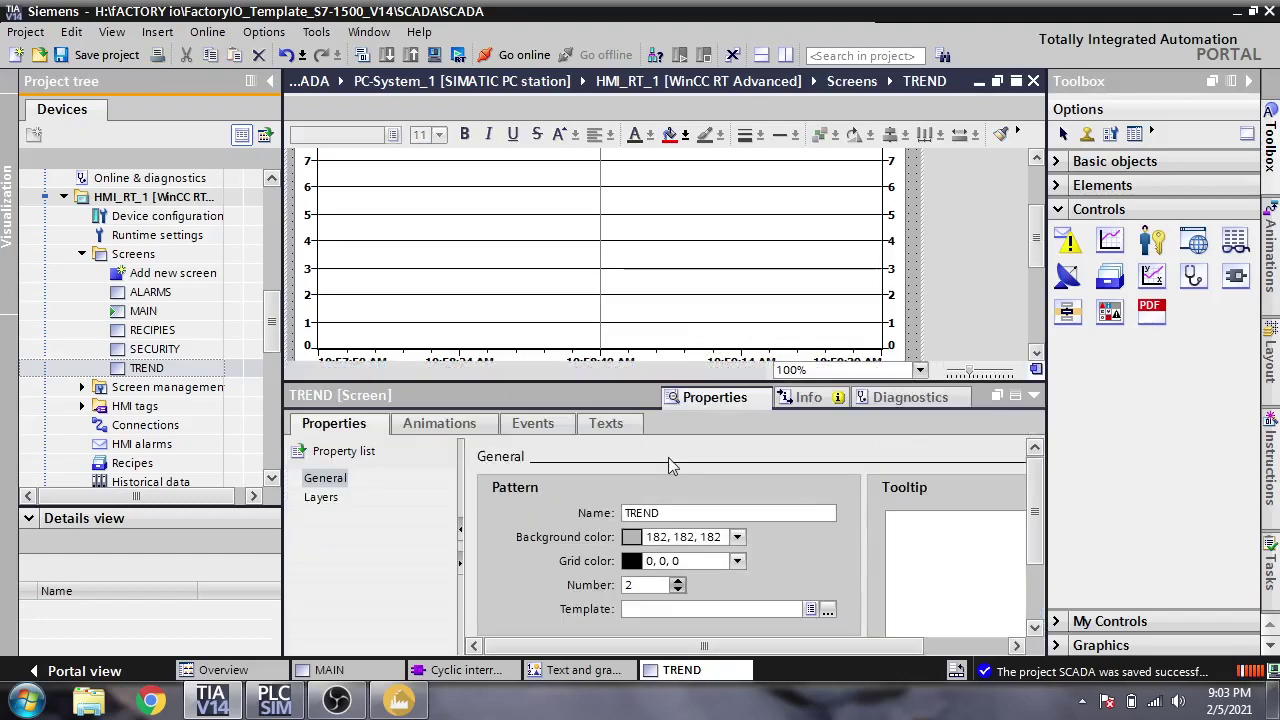
left_click(658, 322)
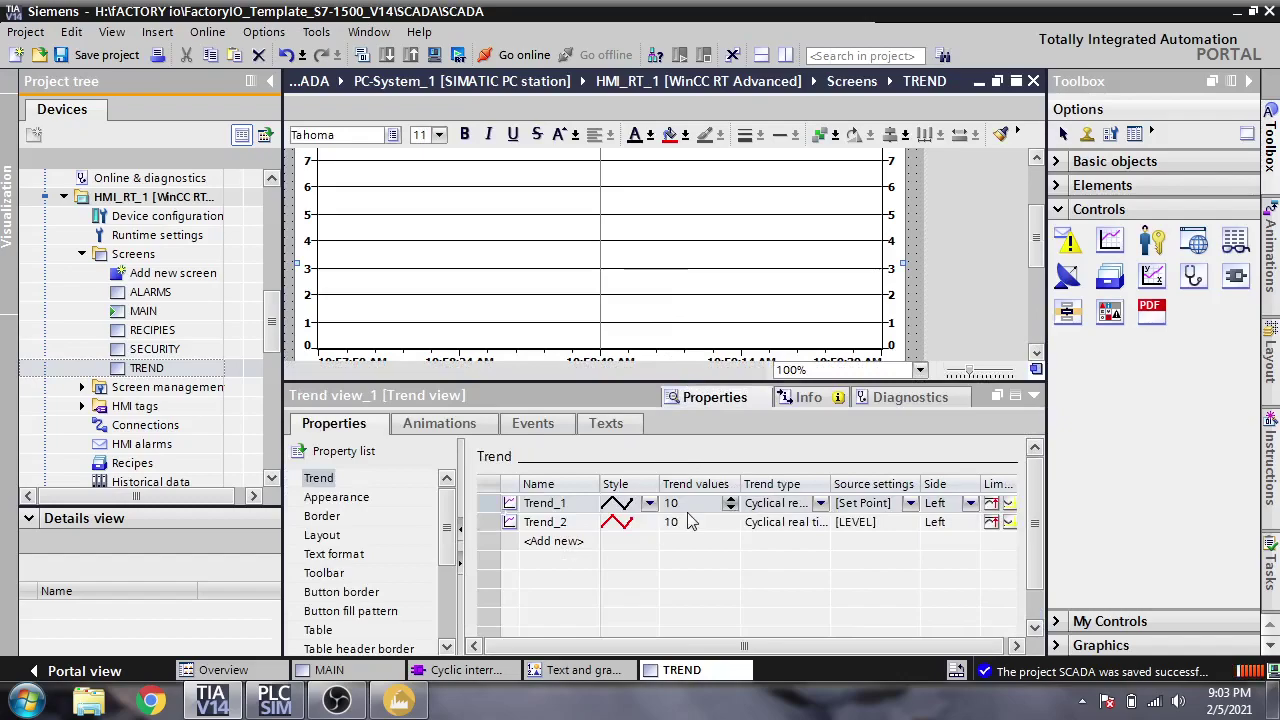
left_click(733, 507)
left_click(713, 474)
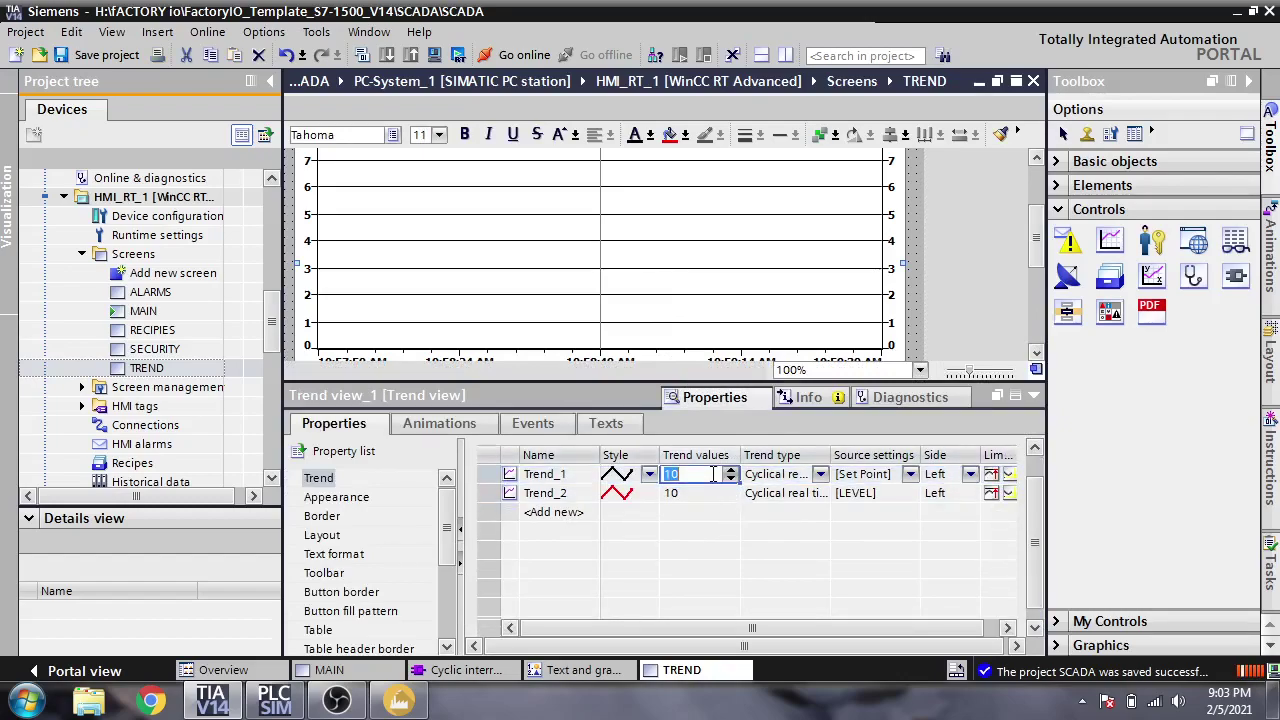
type("10")
left_click(690, 492)
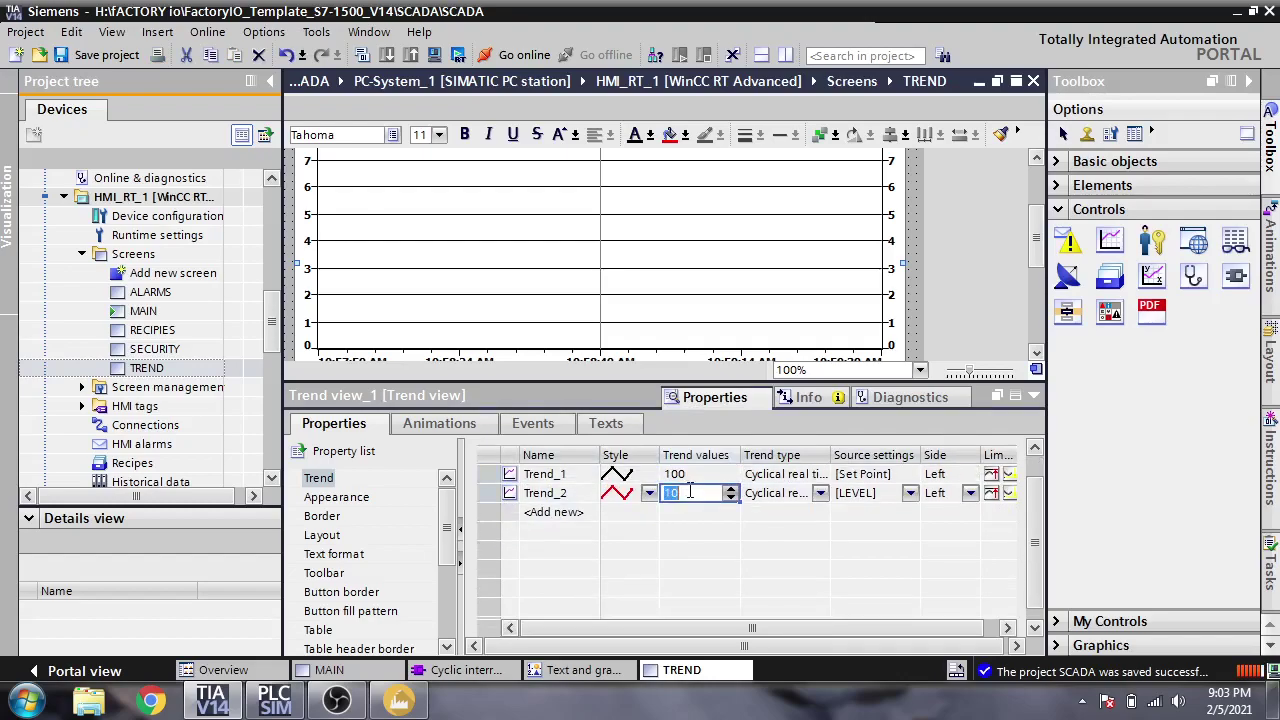
type("100")
key("Return")
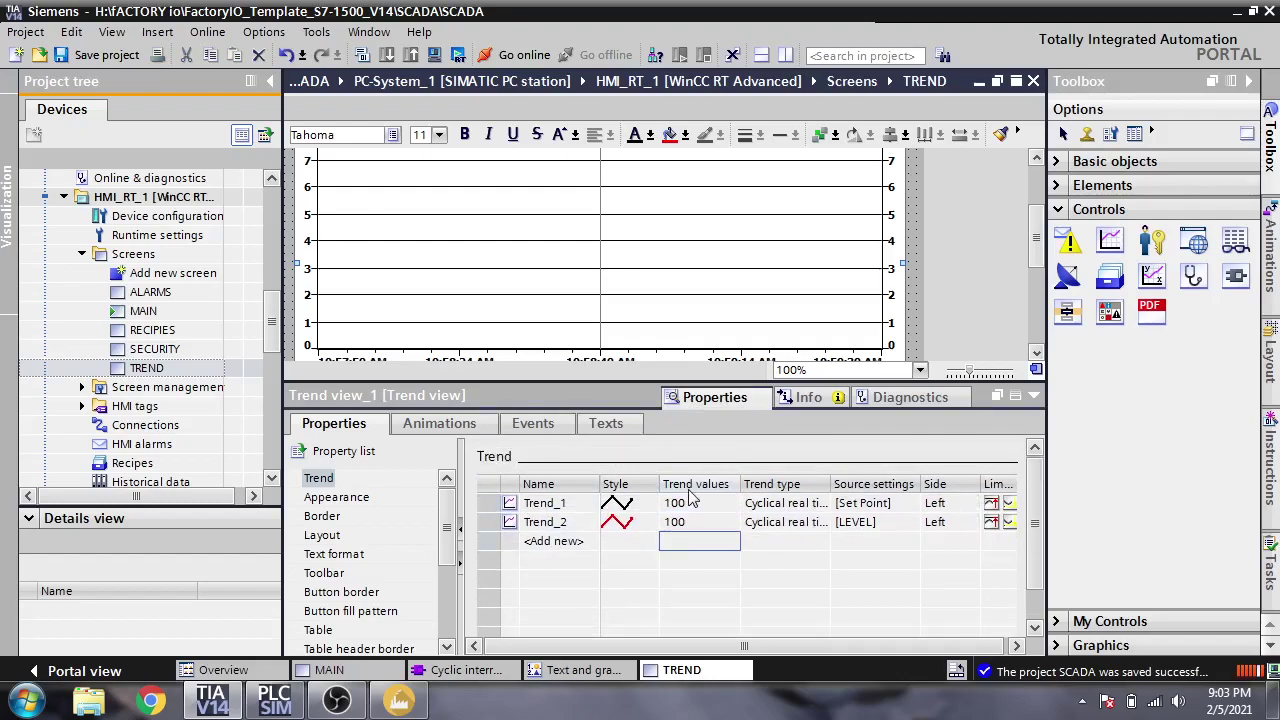
Step: Try a marks value of 4 on the trend view's left value axis and return it to 1
scroll(445, 578, "down", 2)
scroll(445, 578, "down", 3)
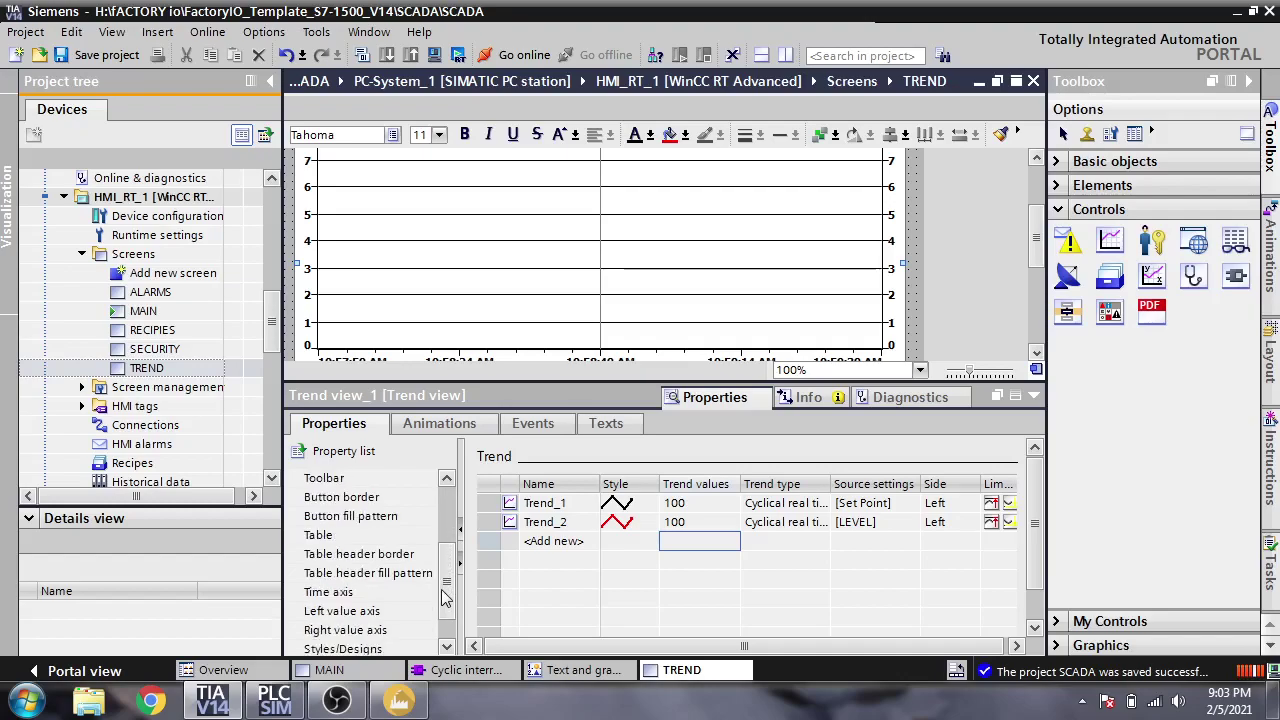
left_click(375, 592)
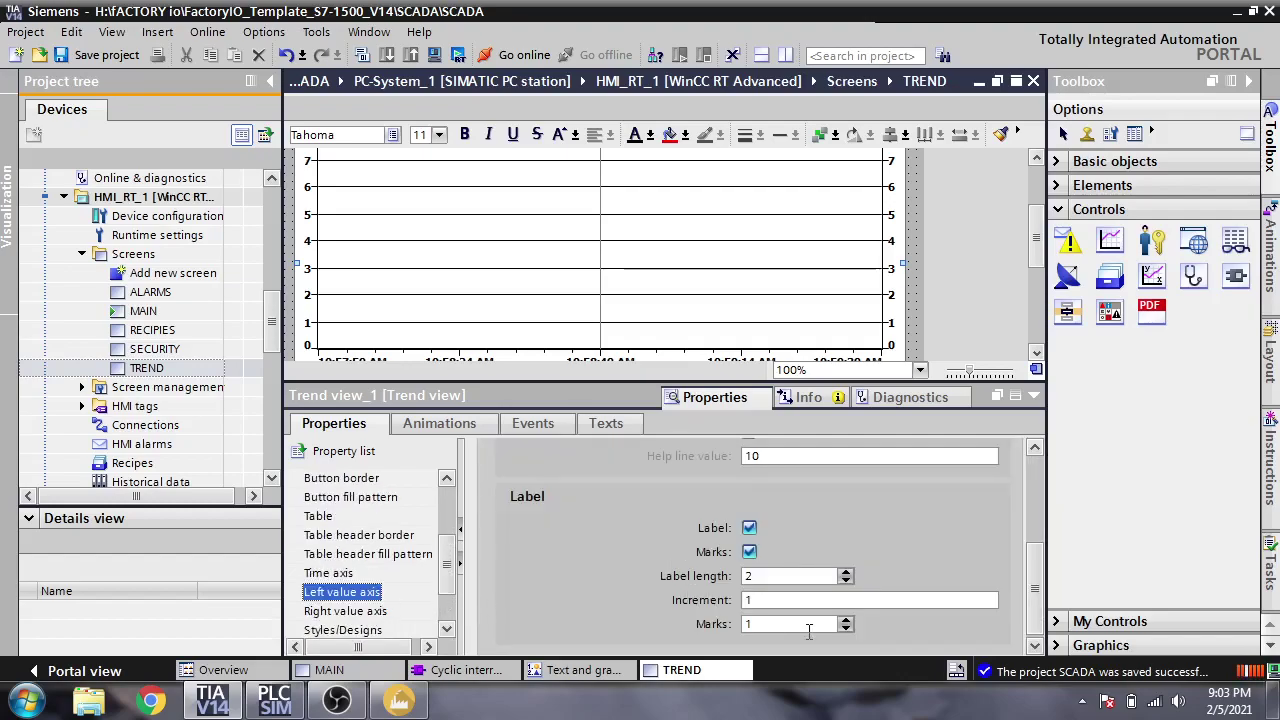
left_click(846, 619)
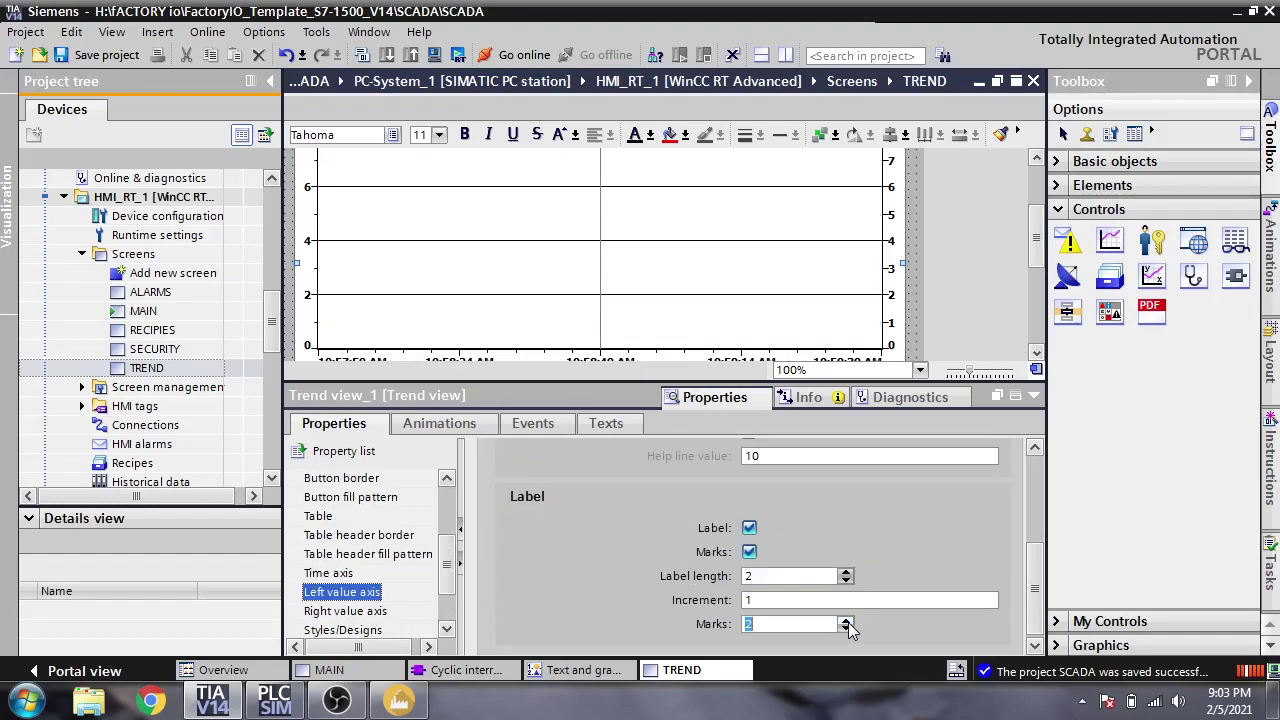
left_click(846, 619)
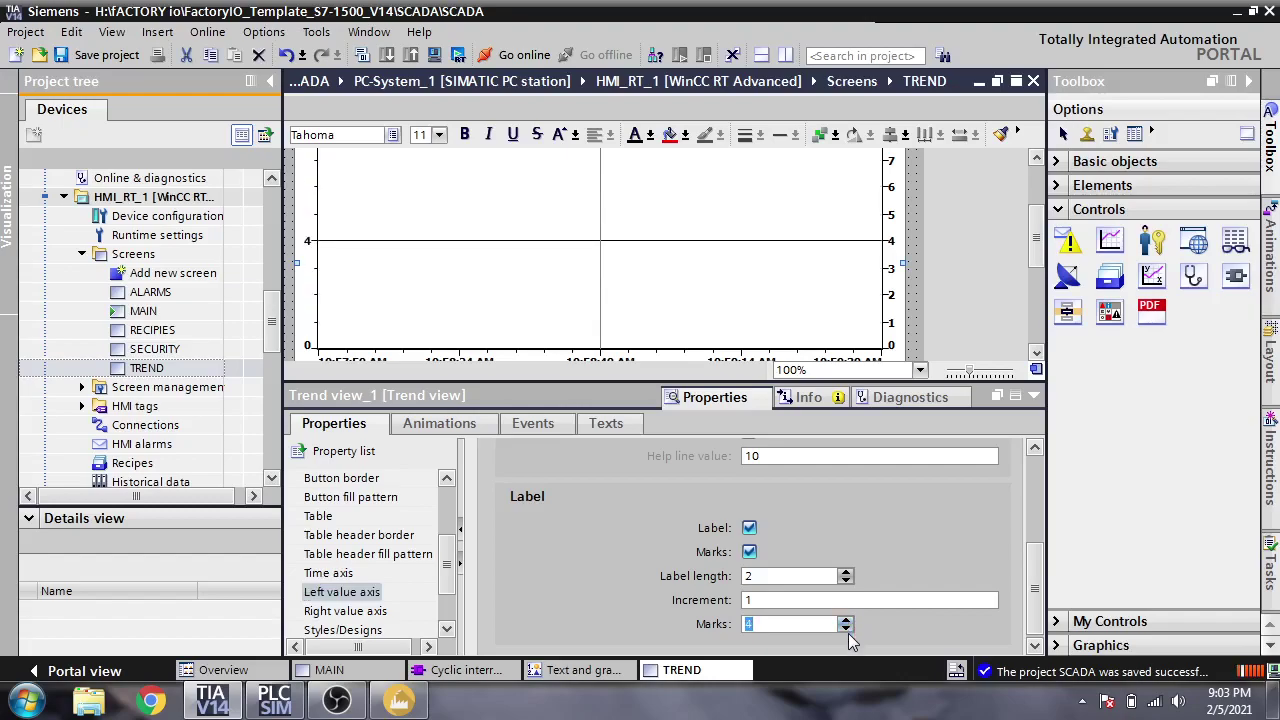
left_click(847, 629)
left_click(846, 629)
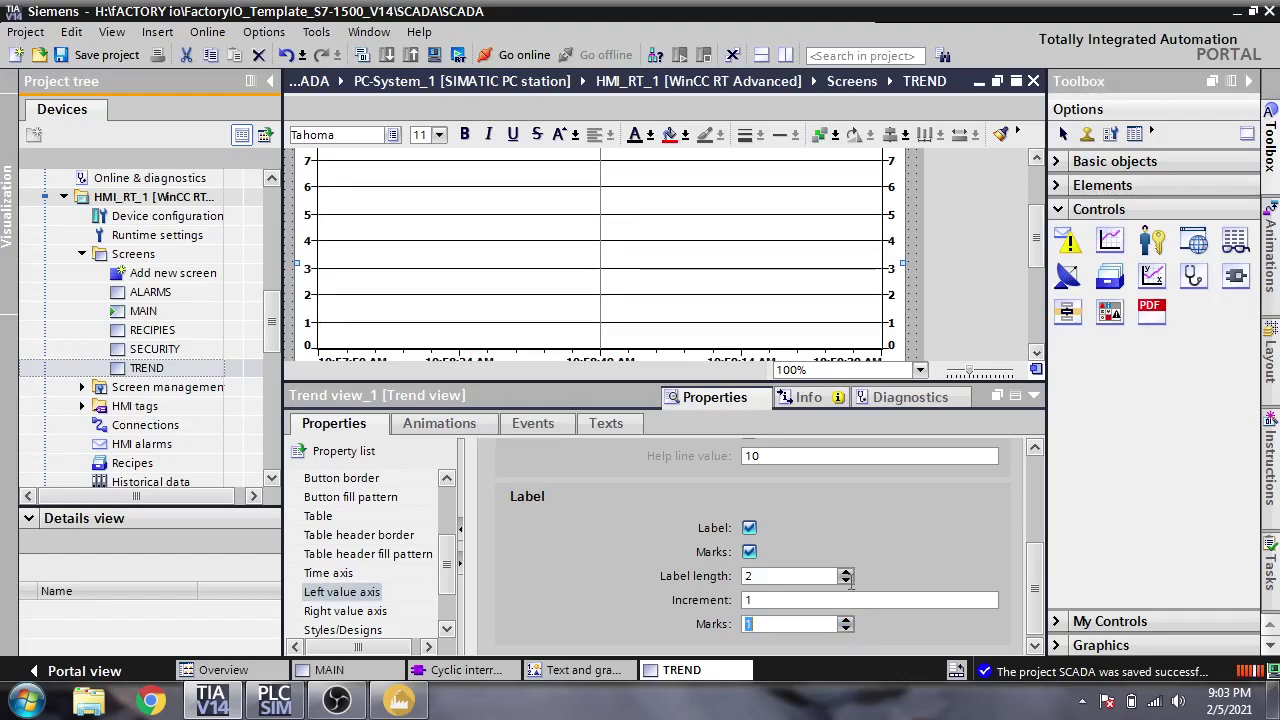
Step: Set the help line value of the left value axis to 100
left_click(845, 597)
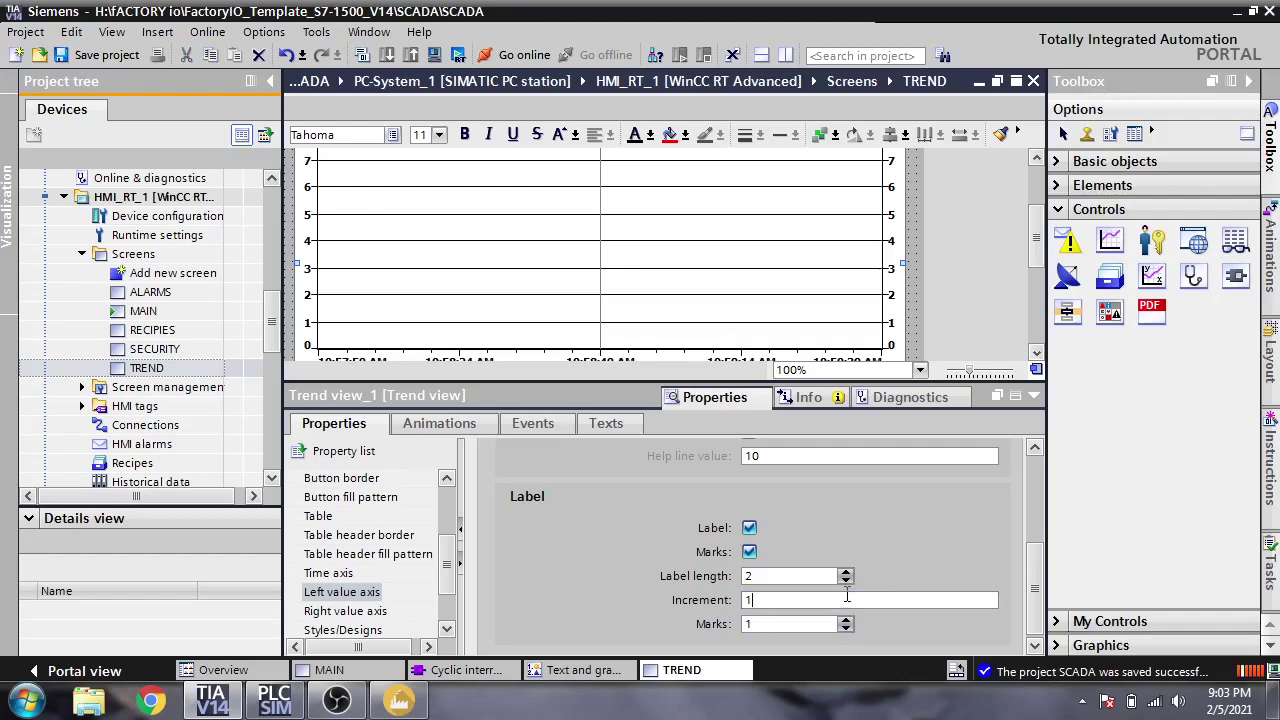
left_click_drag(1038, 556, 1036, 514)
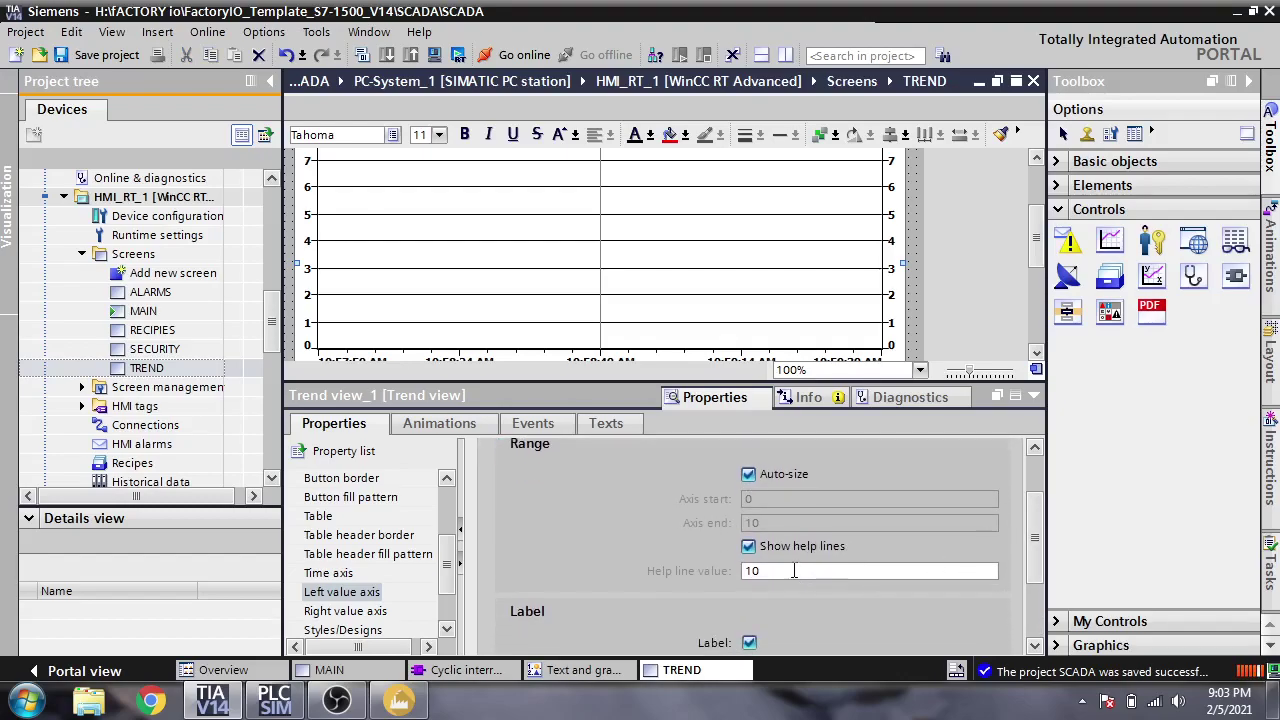
type("0")
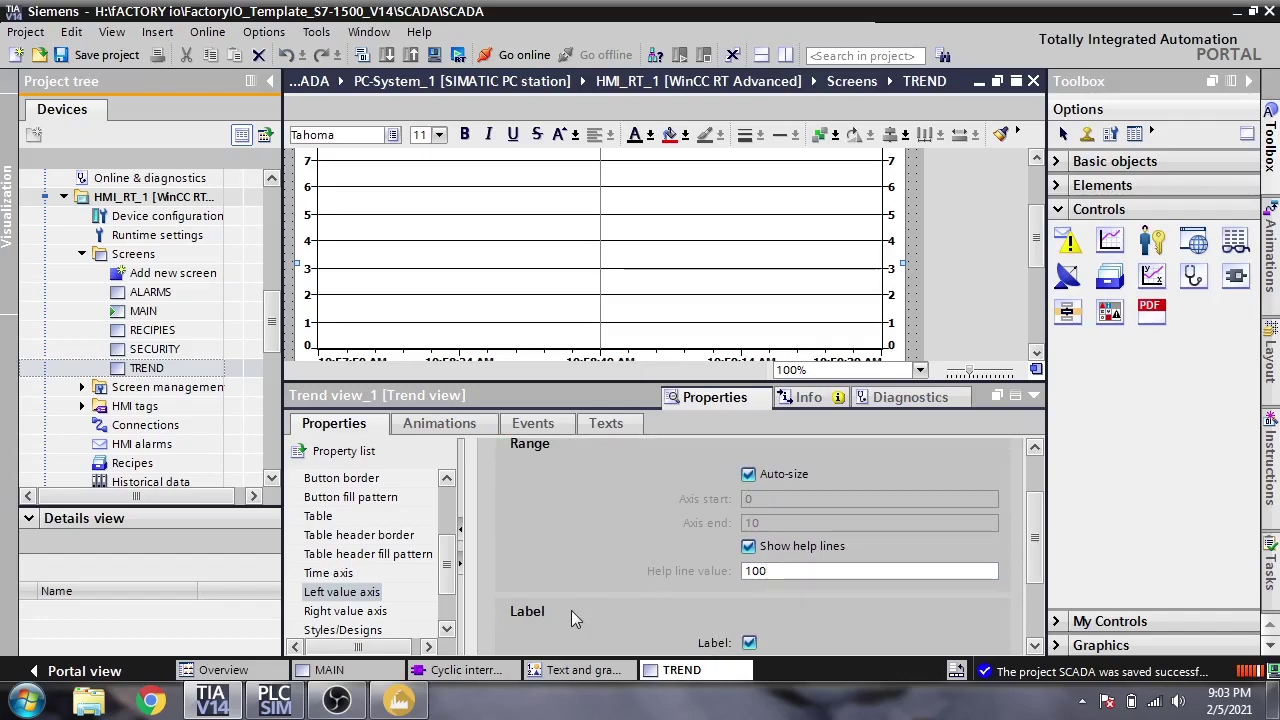
Step: Examine the range, help line and label settings of the trend view's right value axis
left_click(355, 611)
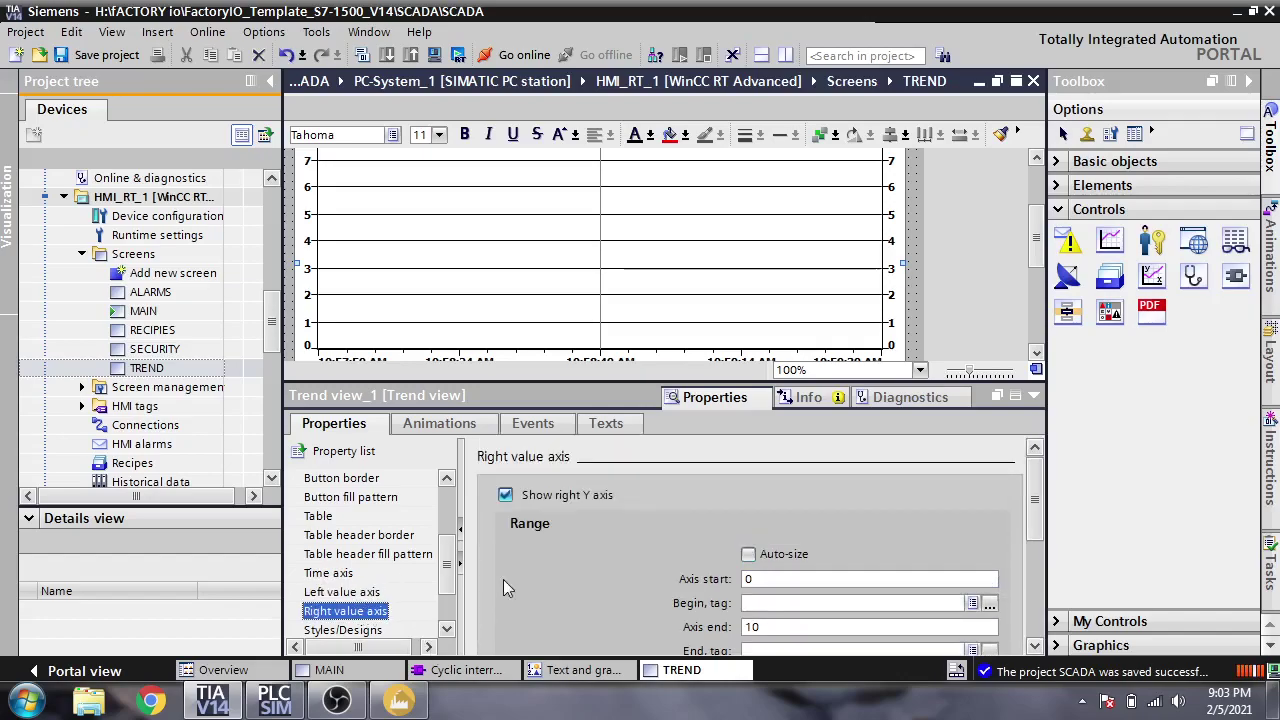
left_click(777, 627)
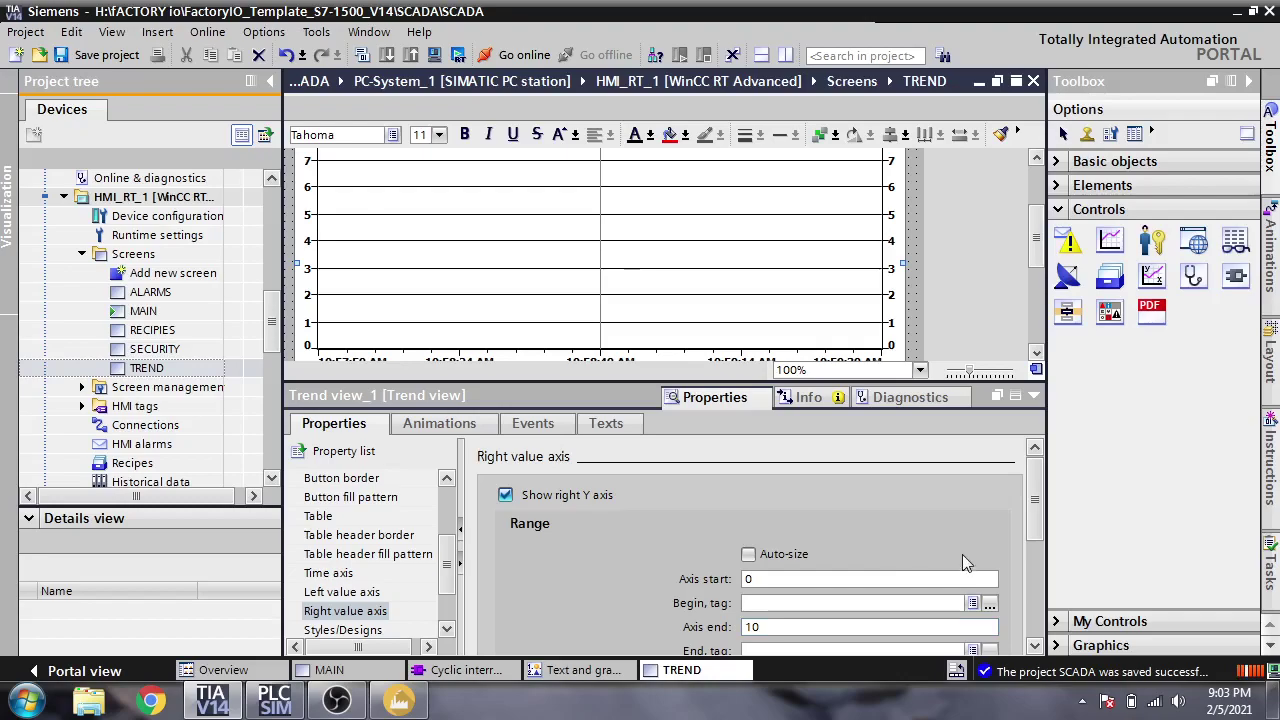
scroll(1027, 530, "down", 4)
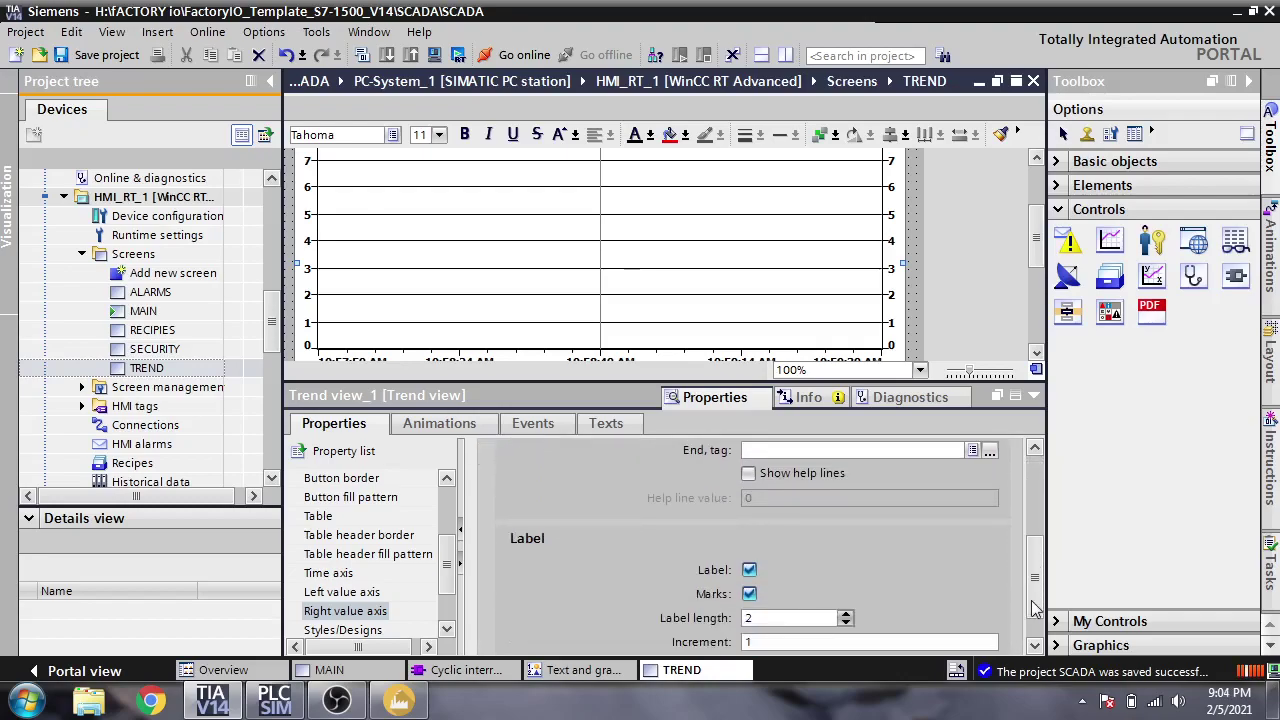
scroll(1028, 575, "up", 1)
scroll(1030, 580, "up", 2)
scroll(1033, 566, "down", 1)
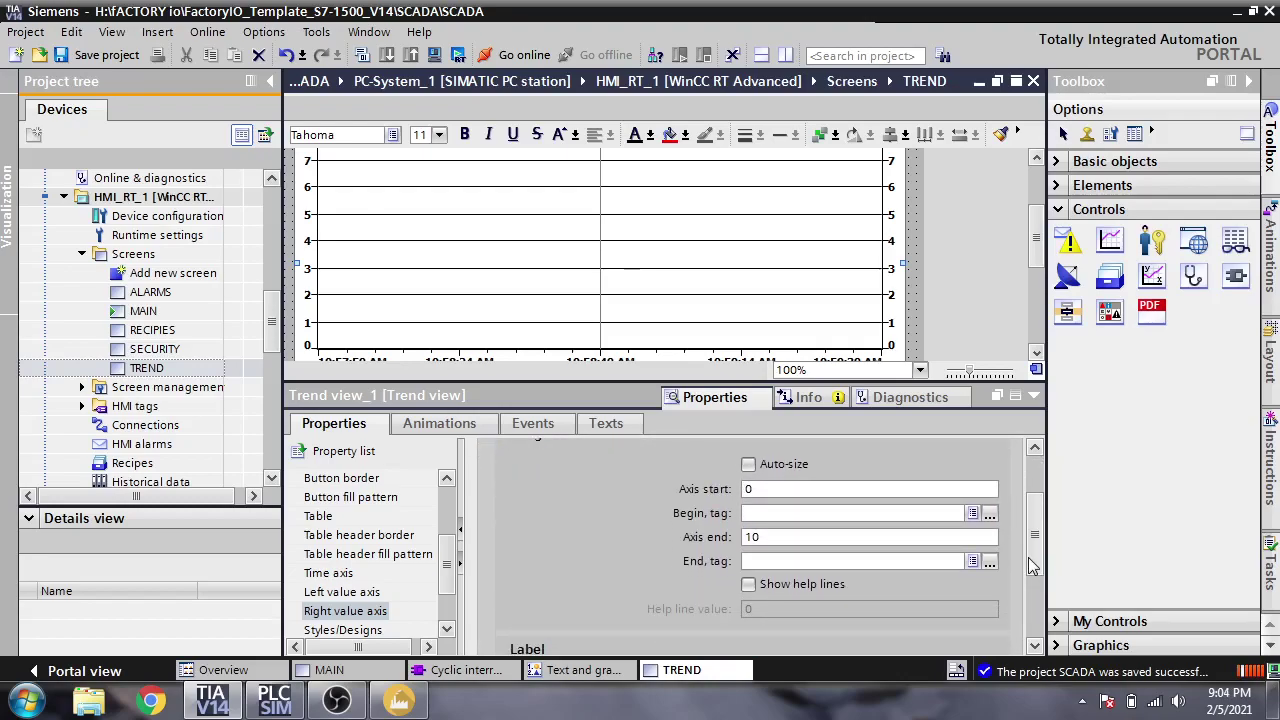
scroll(1033, 566, "down", 1)
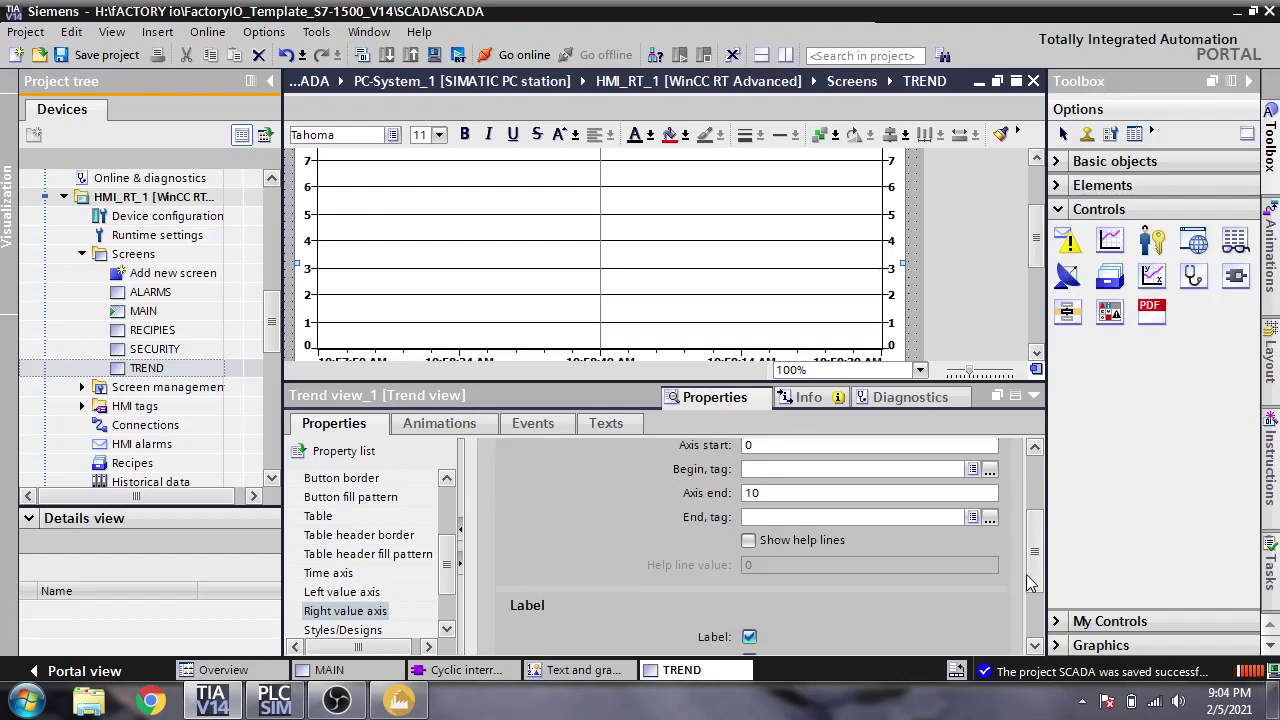
scroll(1025, 541, "up", 2)
scroll(1025, 562, "down", 1)
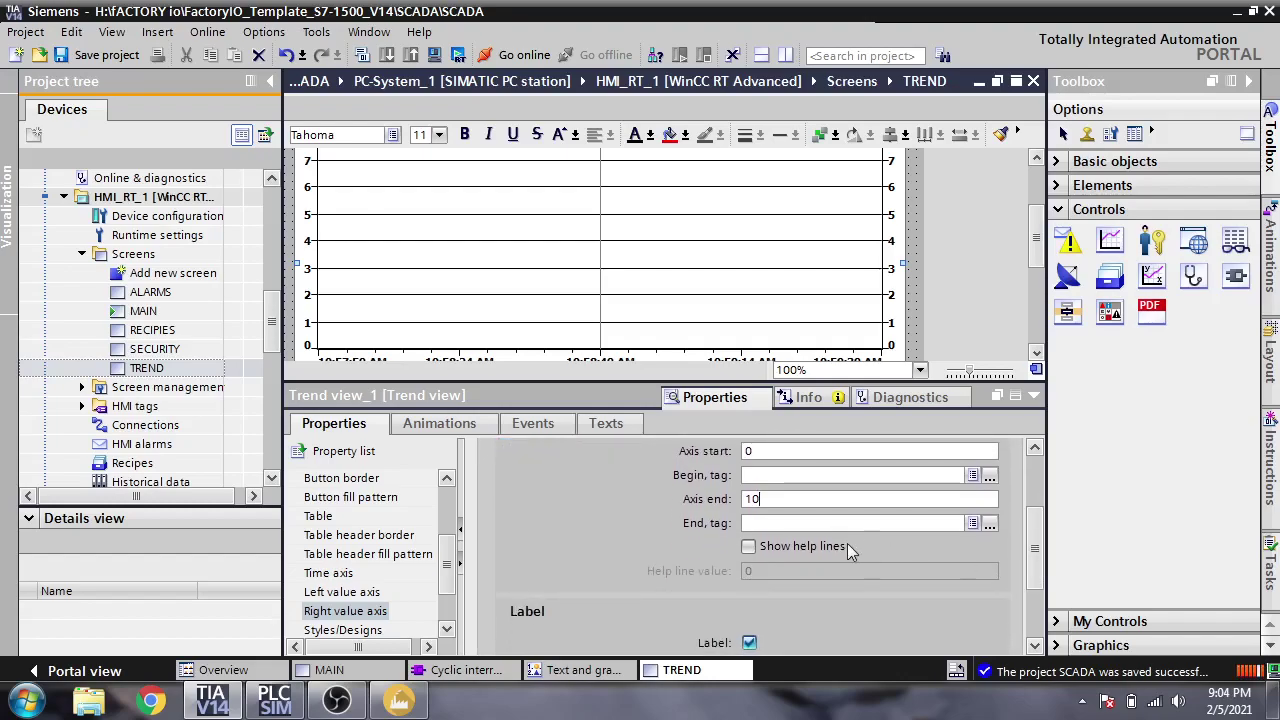
Step: Disable Auto-size and Show help lines for the trend view's left value axis
left_click(360, 592)
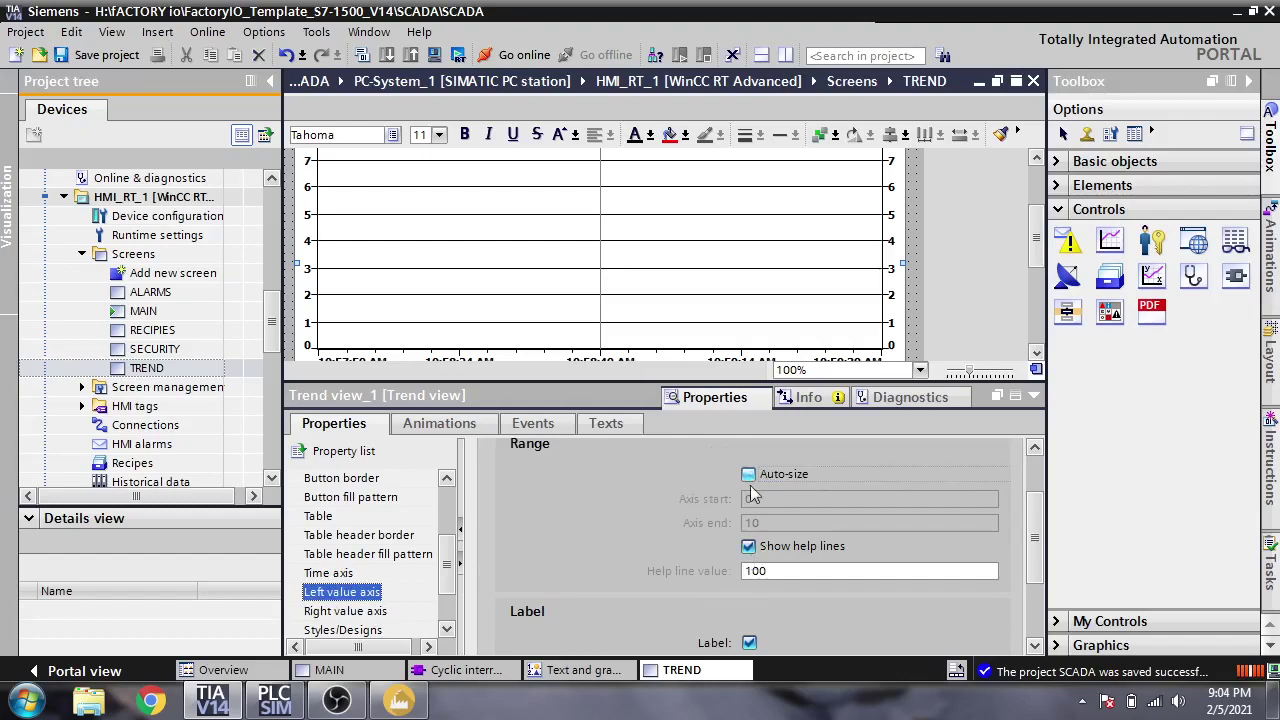
scroll(1036, 535, "down", 2)
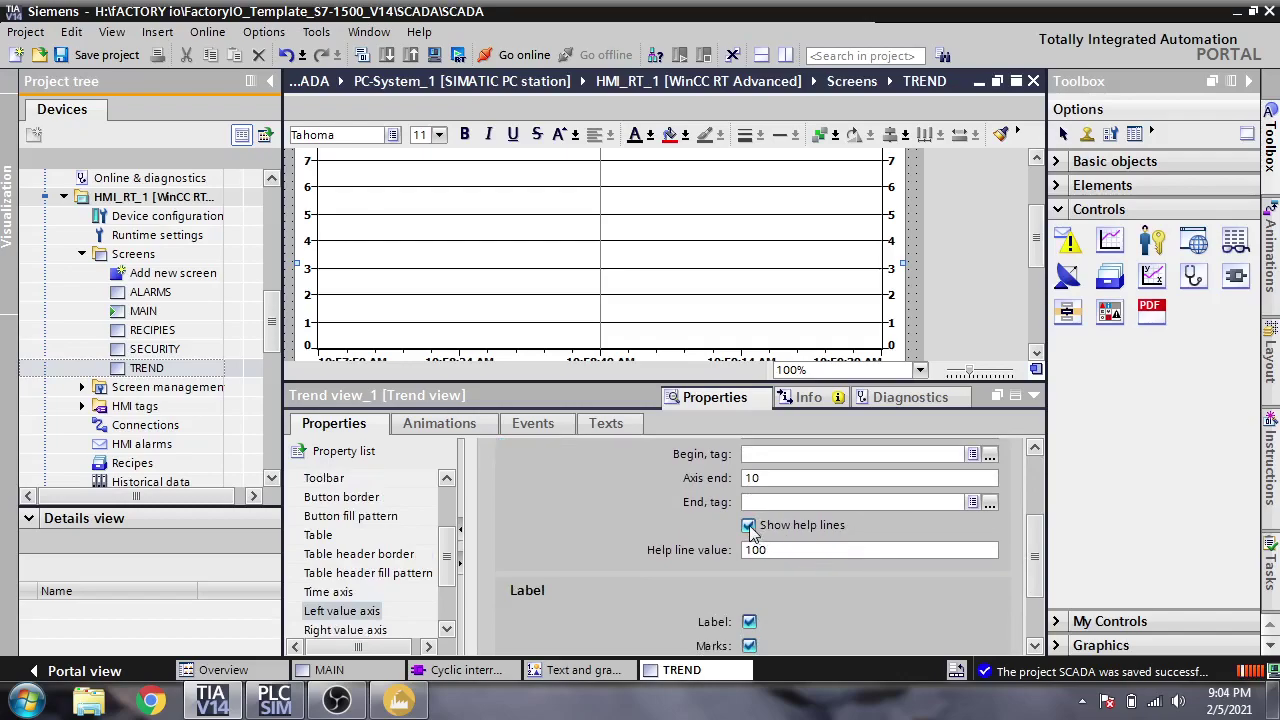
left_click(748, 525)
mouse_move(1036, 537)
left_mouse_down()
mouse_move(1036, 505)
mouse_move(1036, 519)
left_mouse_up()
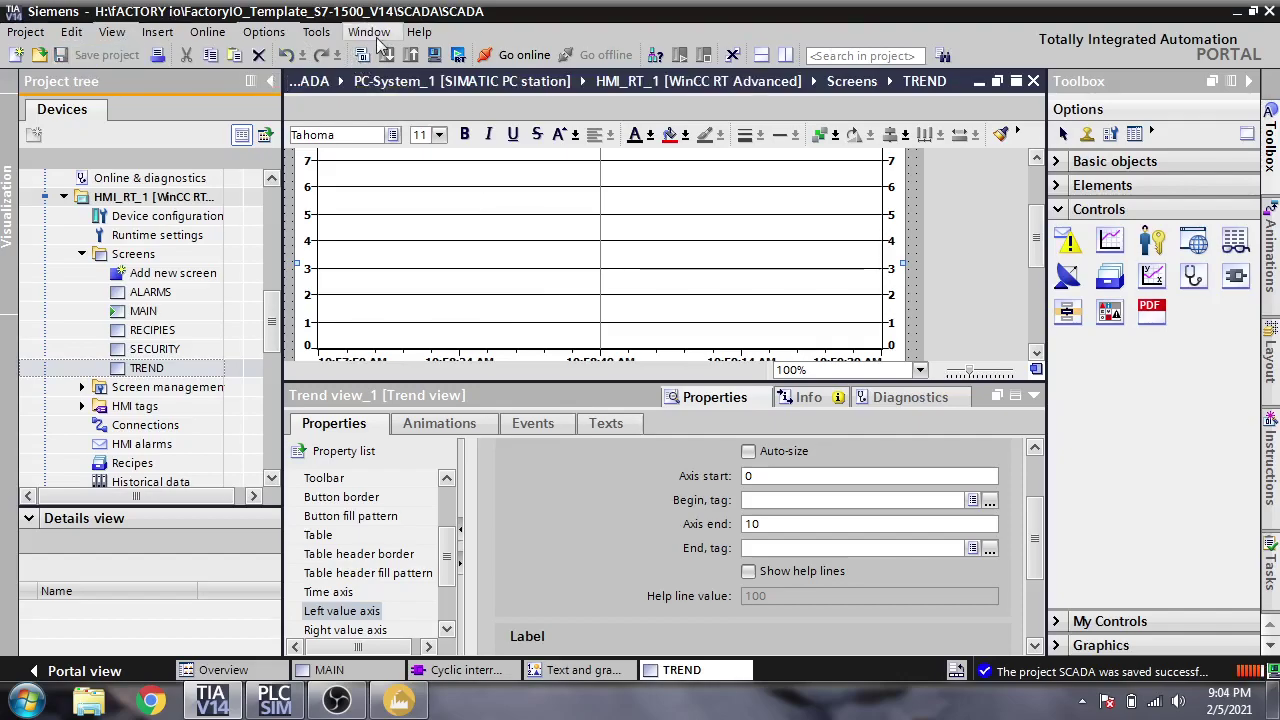
Step: Simulate the HMI, check both curves on the runtime TREND screen, and shut the runtime down from the MAIN screen
left_click(458, 55)
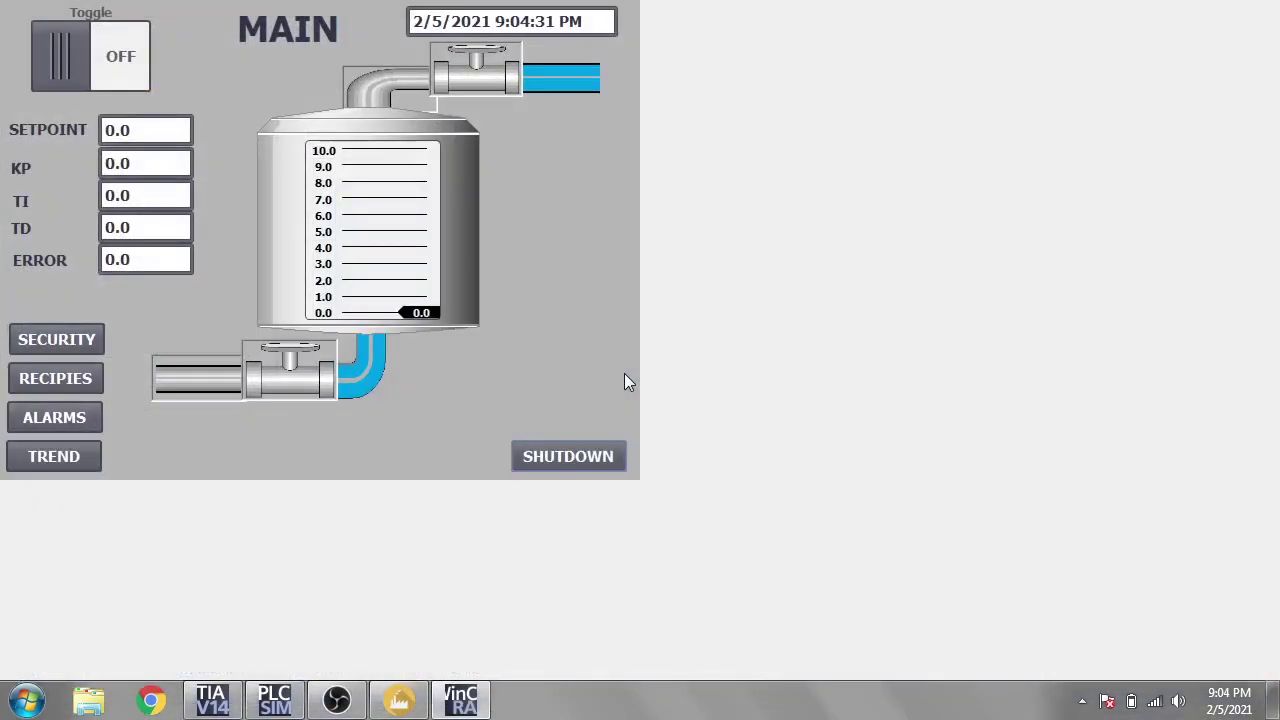
left_click(82, 452)
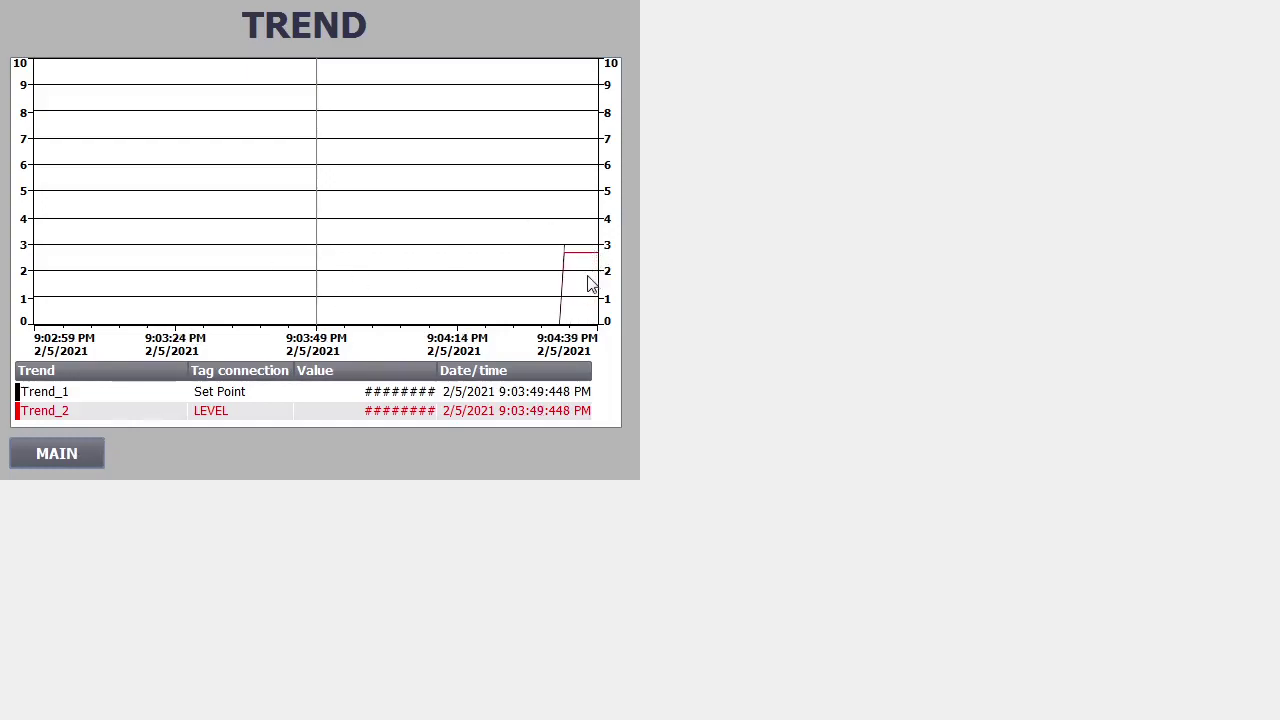
left_click(57, 454)
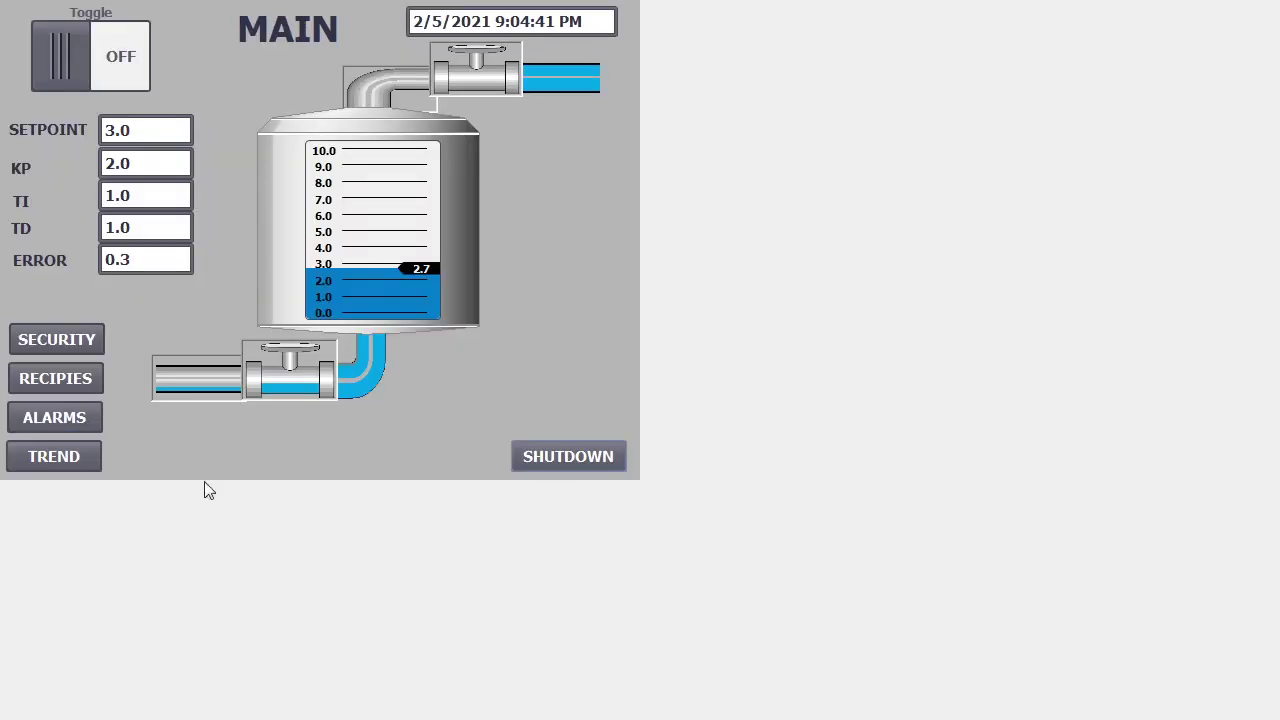
left_click(560, 458)
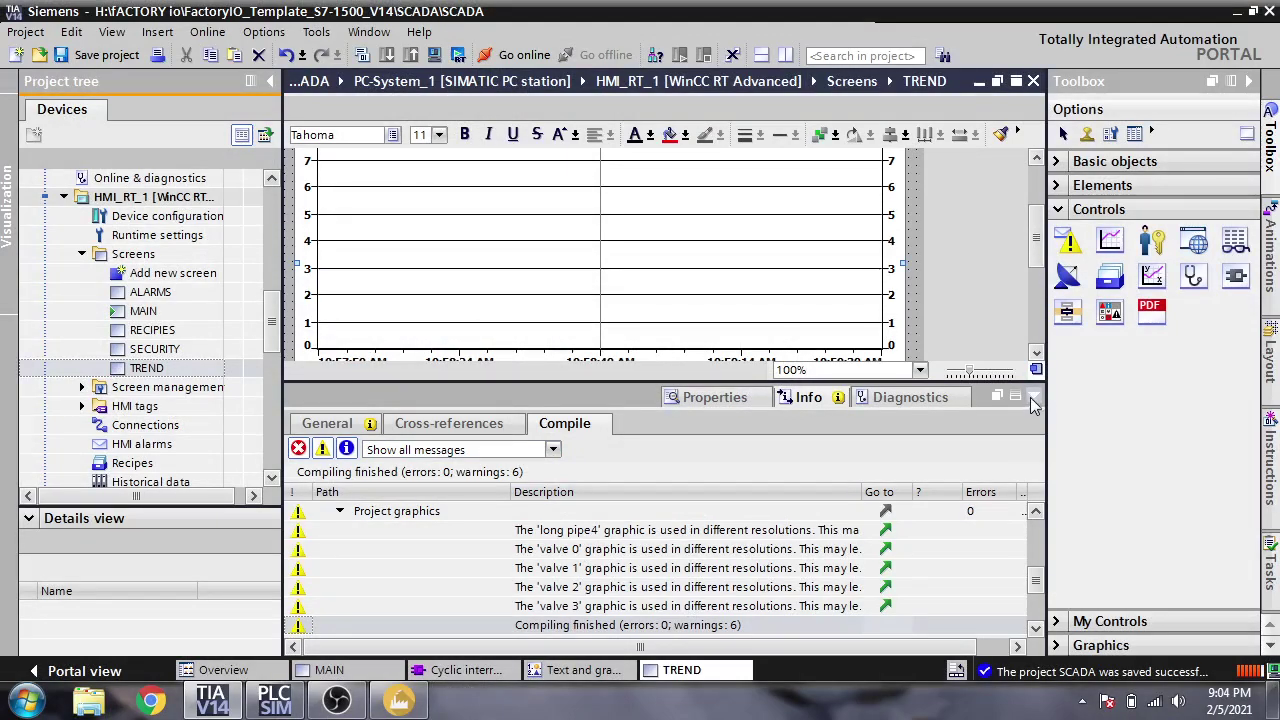
Step: Change the line color of Trend_1 in the trend view to bright green
left_click(805, 490)
left_click(786, 334)
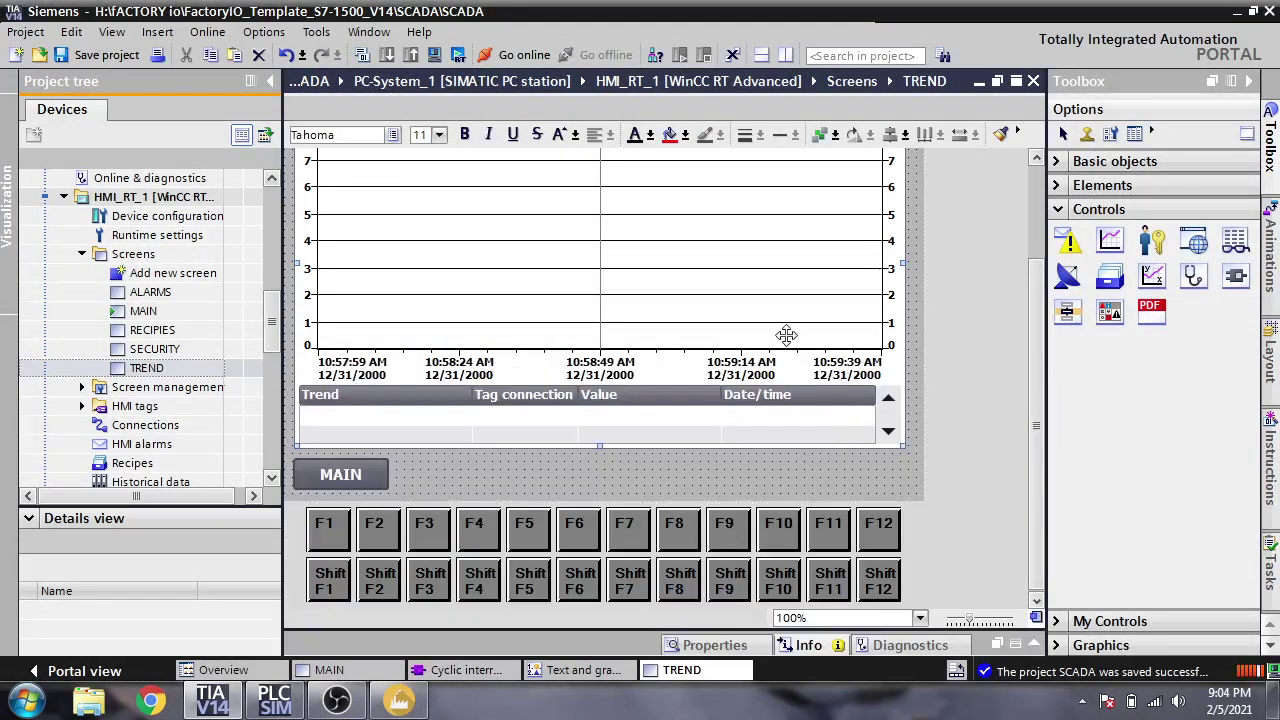
left_click(748, 492)
double_click(745, 492)
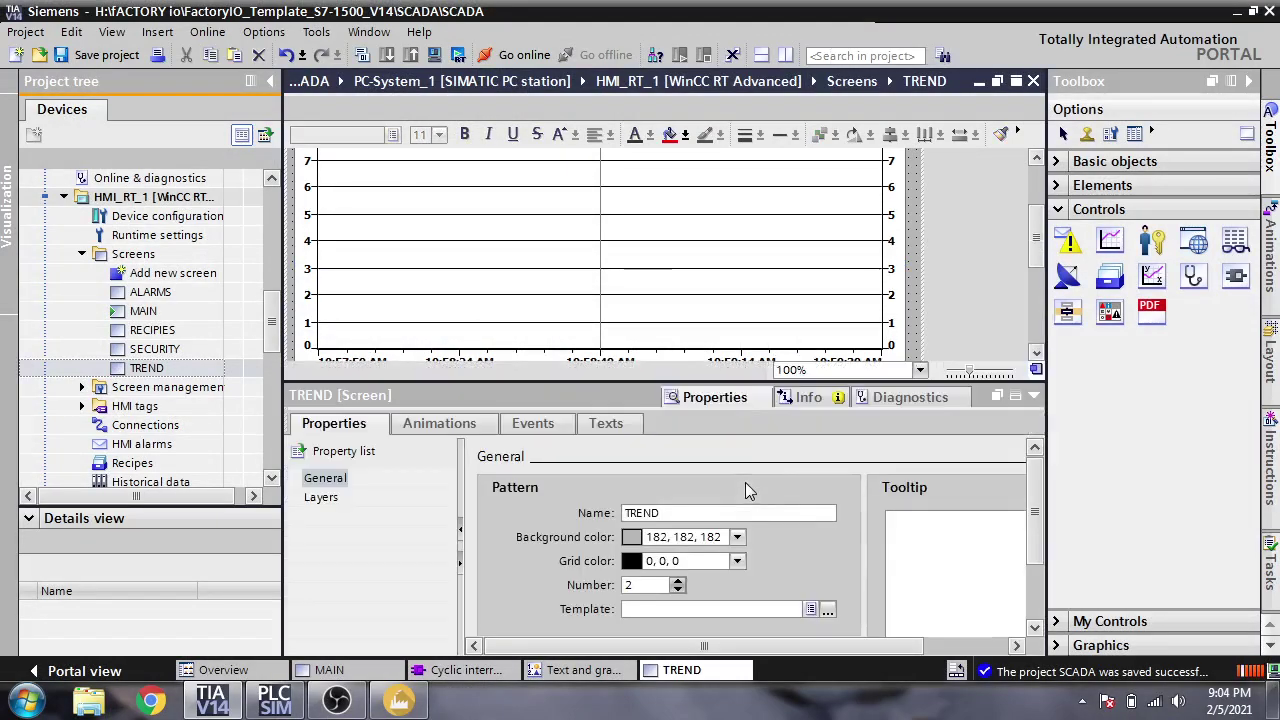
left_click(766, 328)
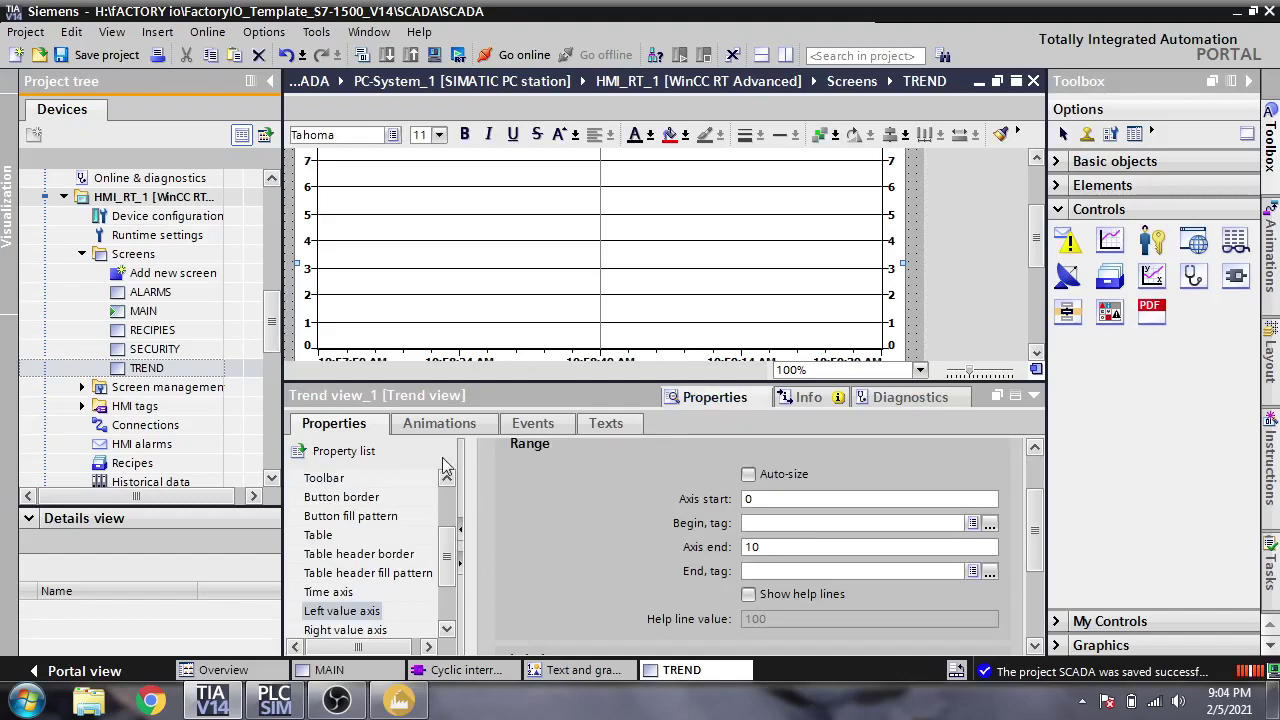
scroll(447, 492, "up", 3)
left_click(322, 478)
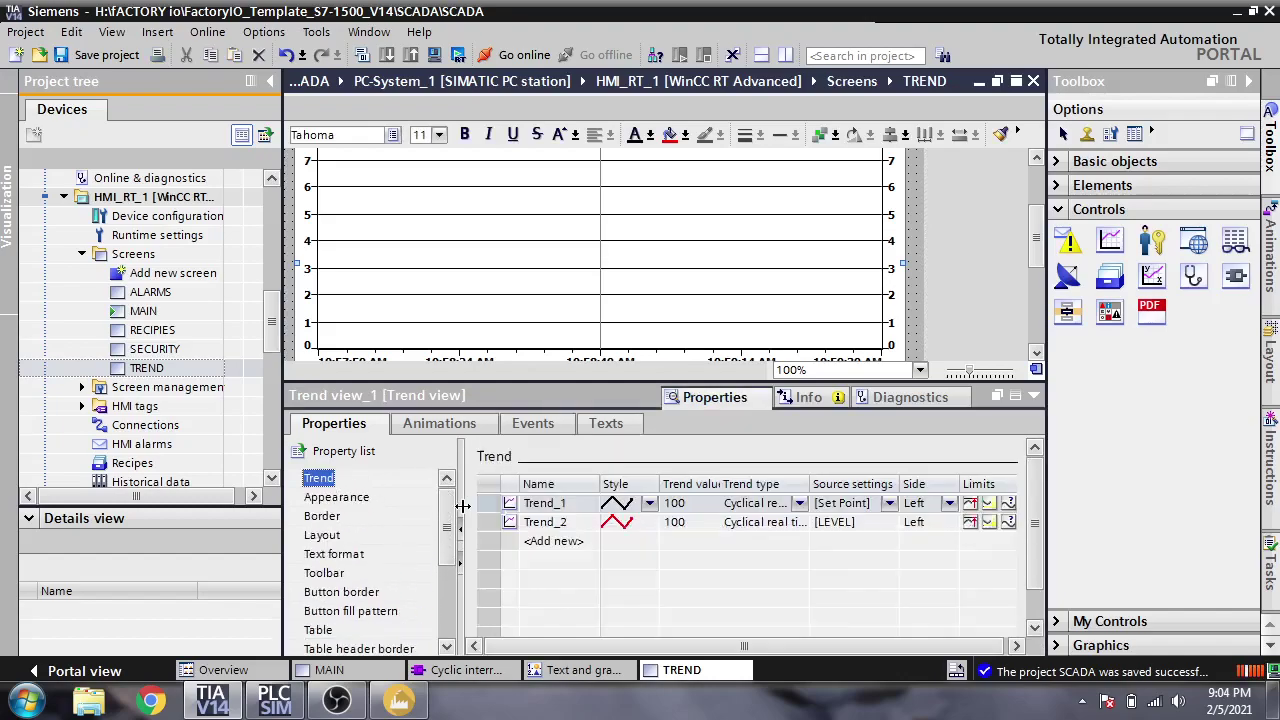
left_click(692, 492)
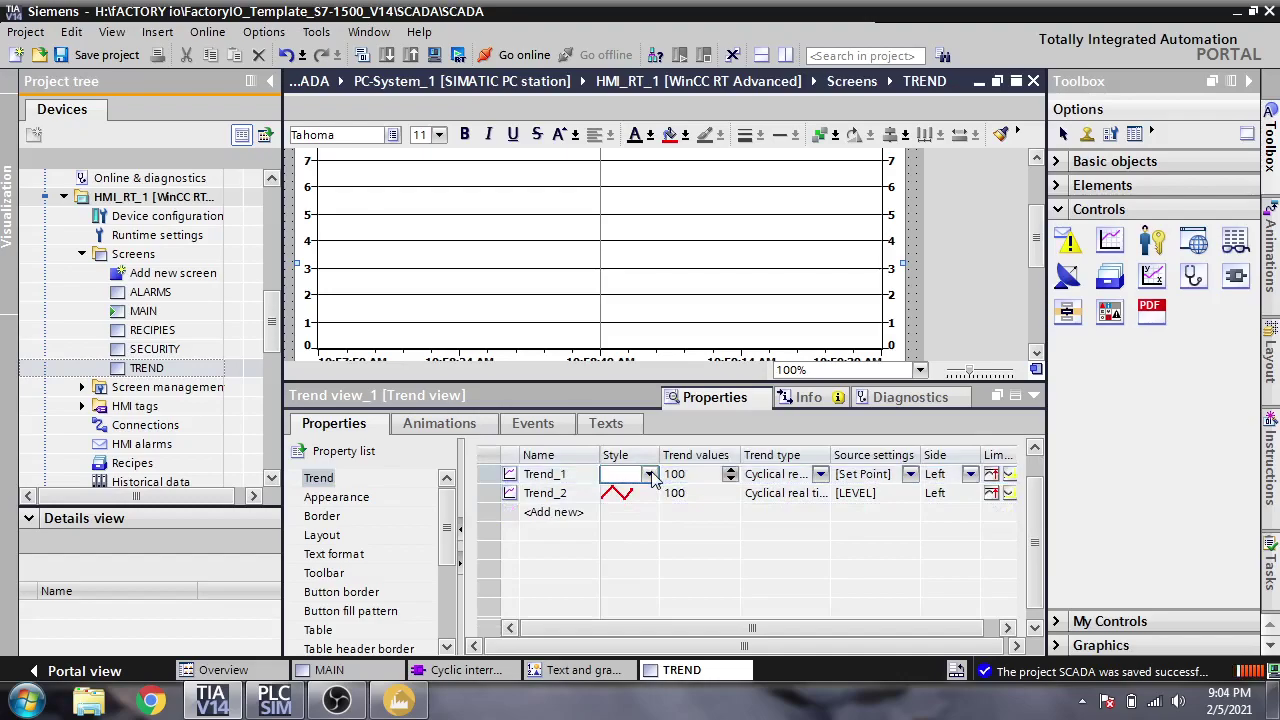
left_click(649, 474)
left_click(831, 578)
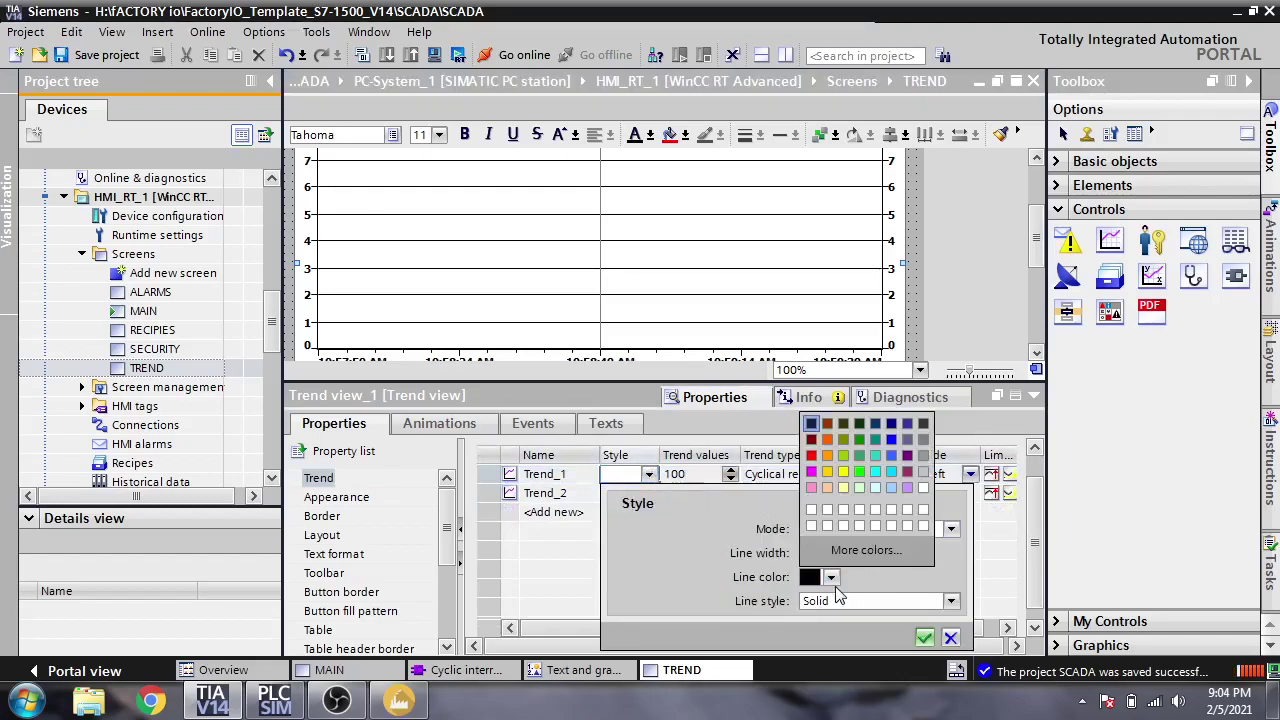
left_click(860, 471)
left_click(924, 637)
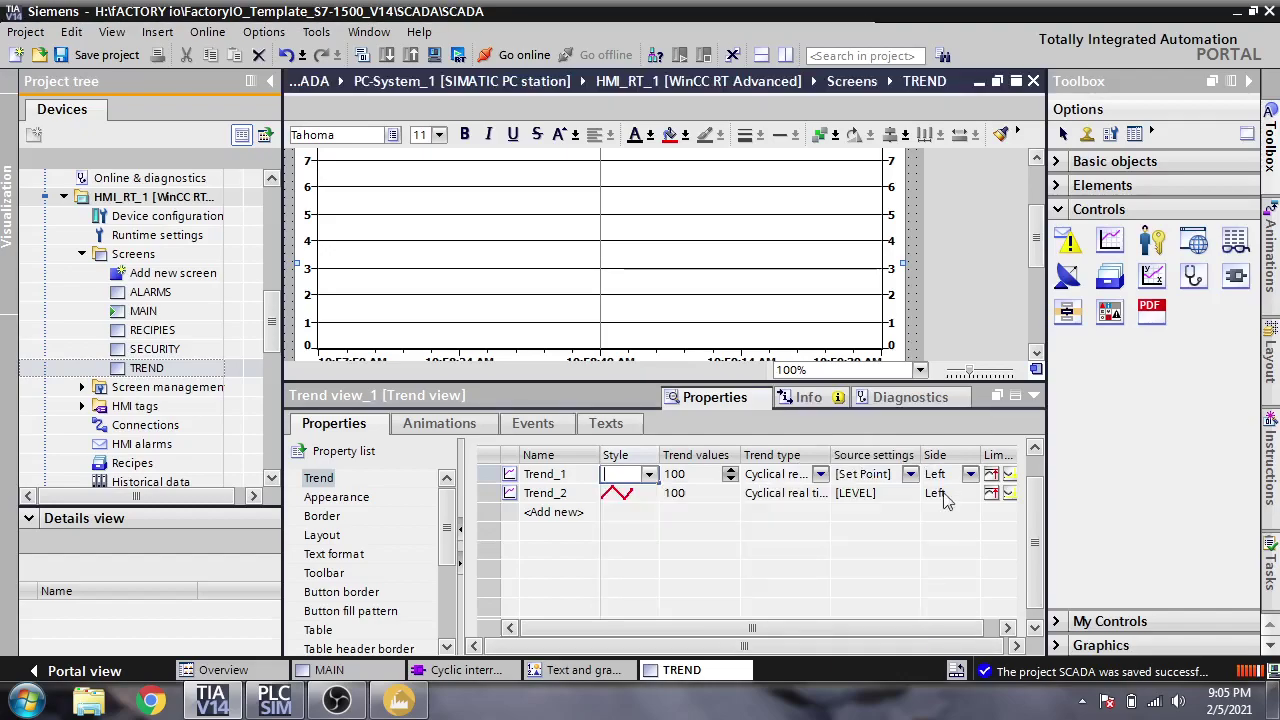
left_click(1033, 395)
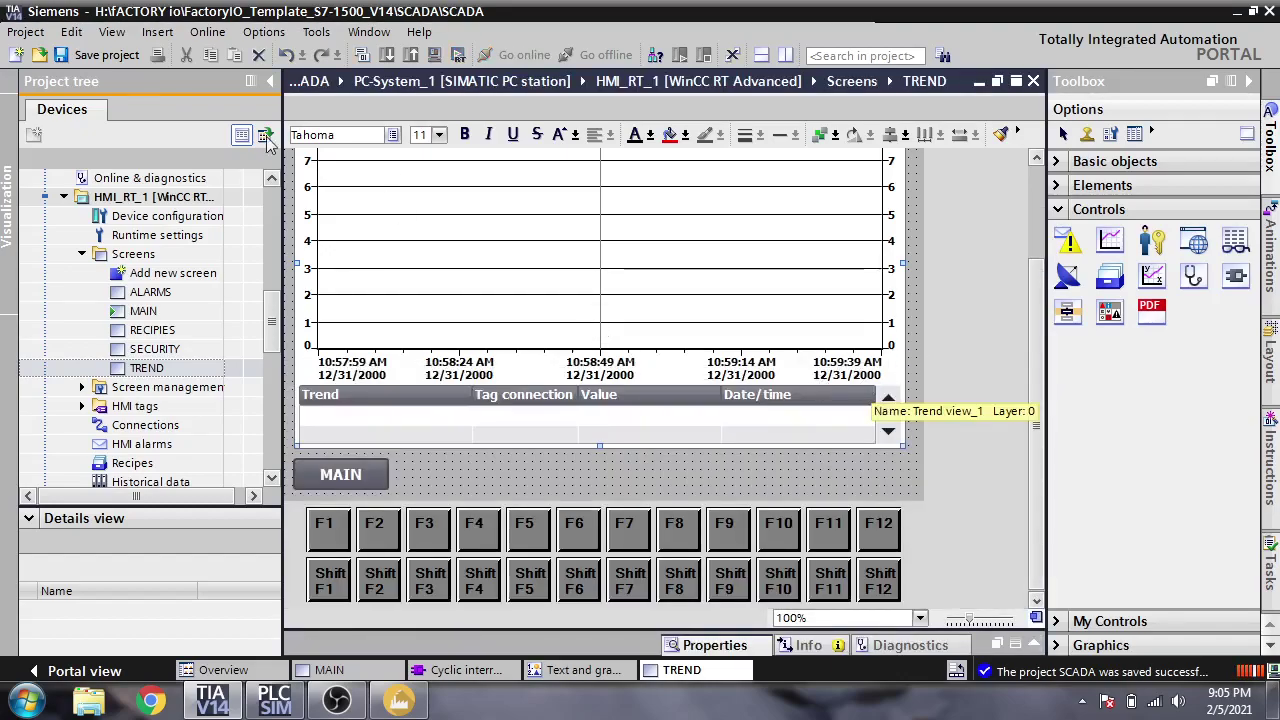
Step: Save the project and simulate the HMI to view the recolored Set Point curve on the runtime TREND screen
left_click(100, 55)
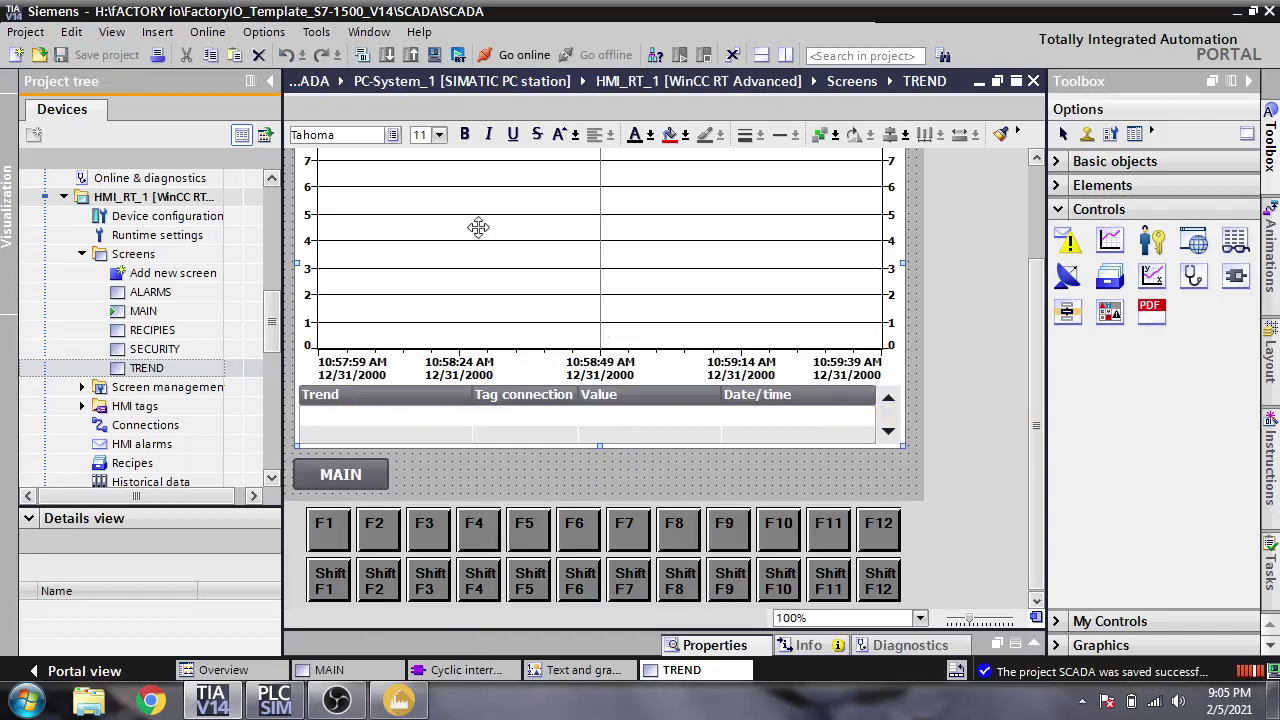
left_click(458, 55)
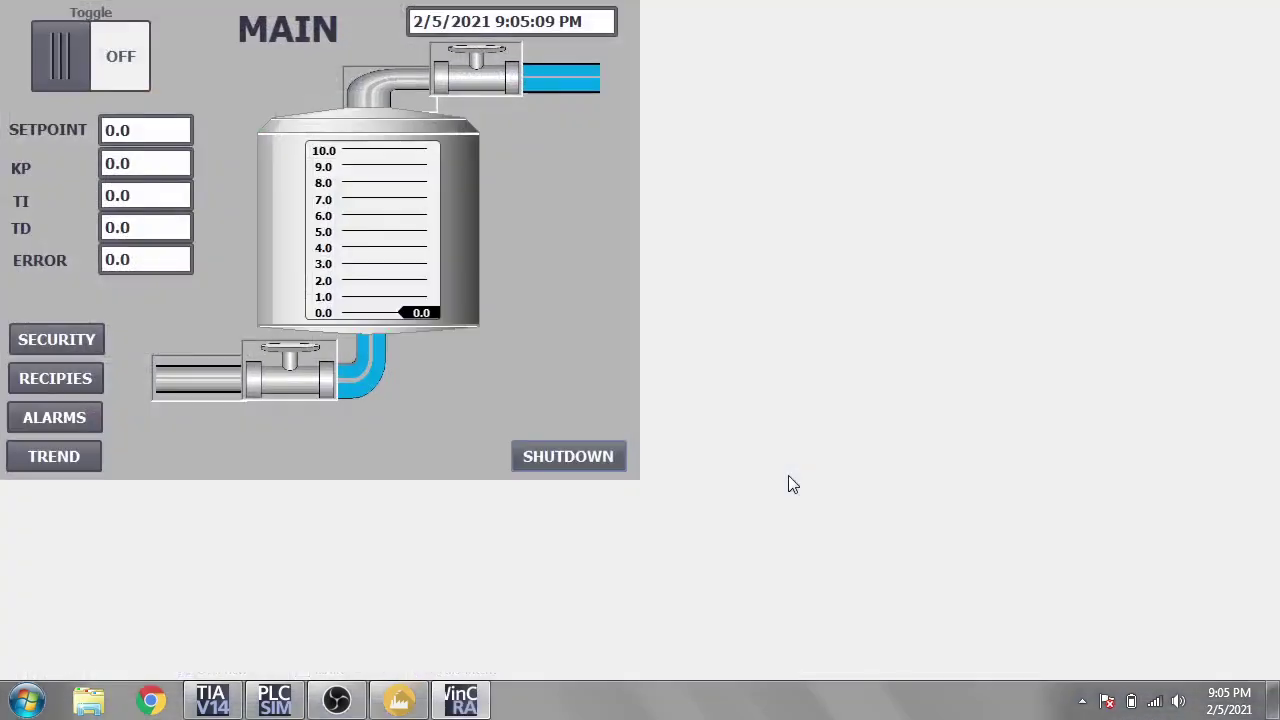
left_click(92, 456)
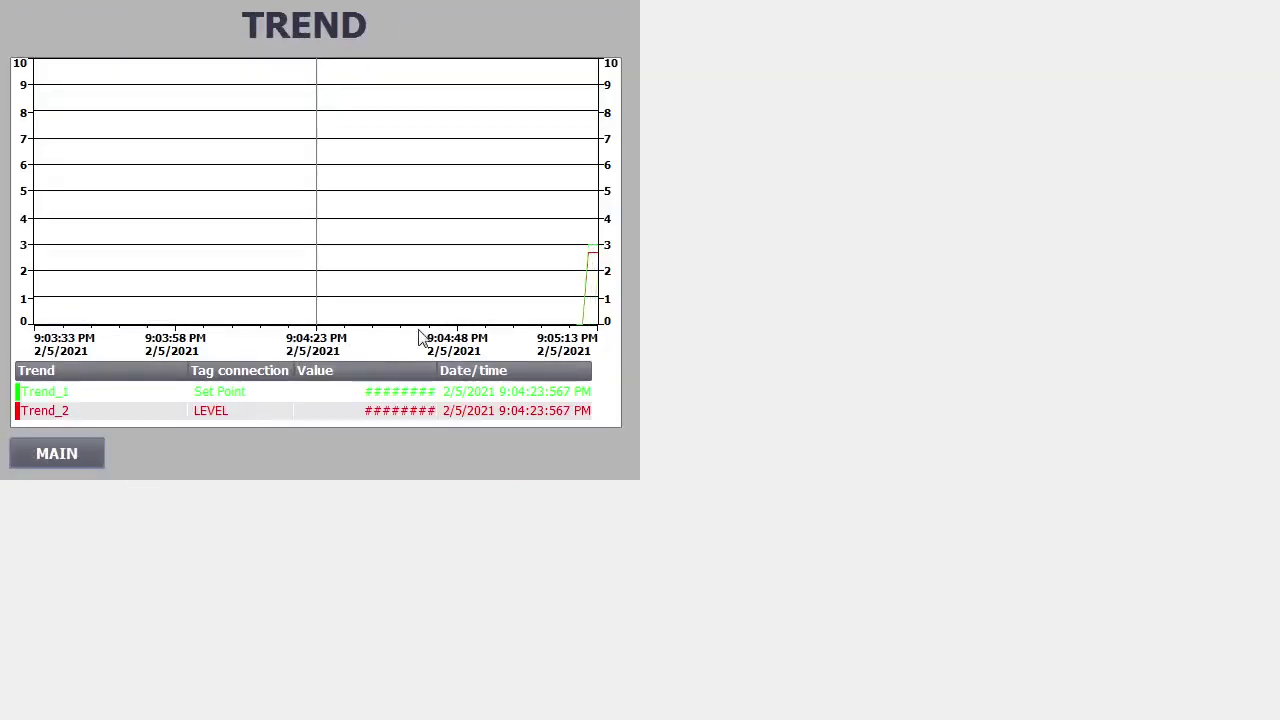